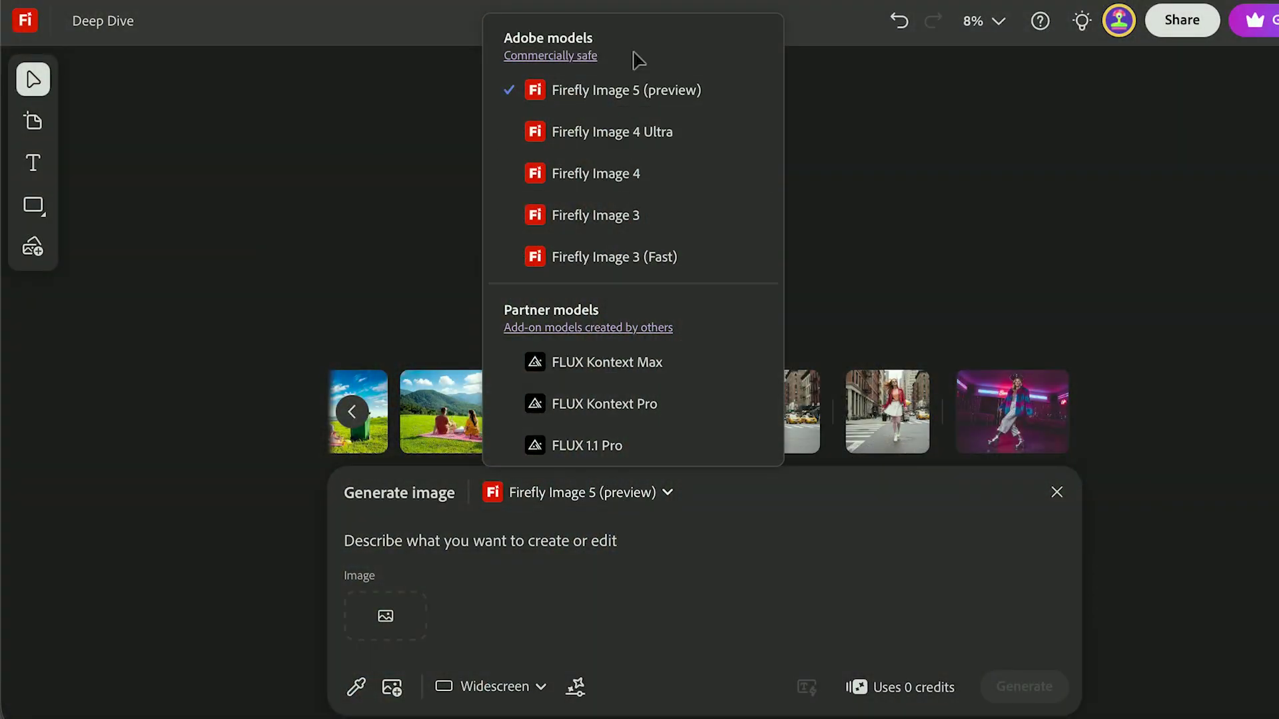
- Scroll up and down the list of Adobe and partner image models
{"action": "scroll", "coordinate": [636, 240], "scroll_direction": "down", "scroll_amount": 5}
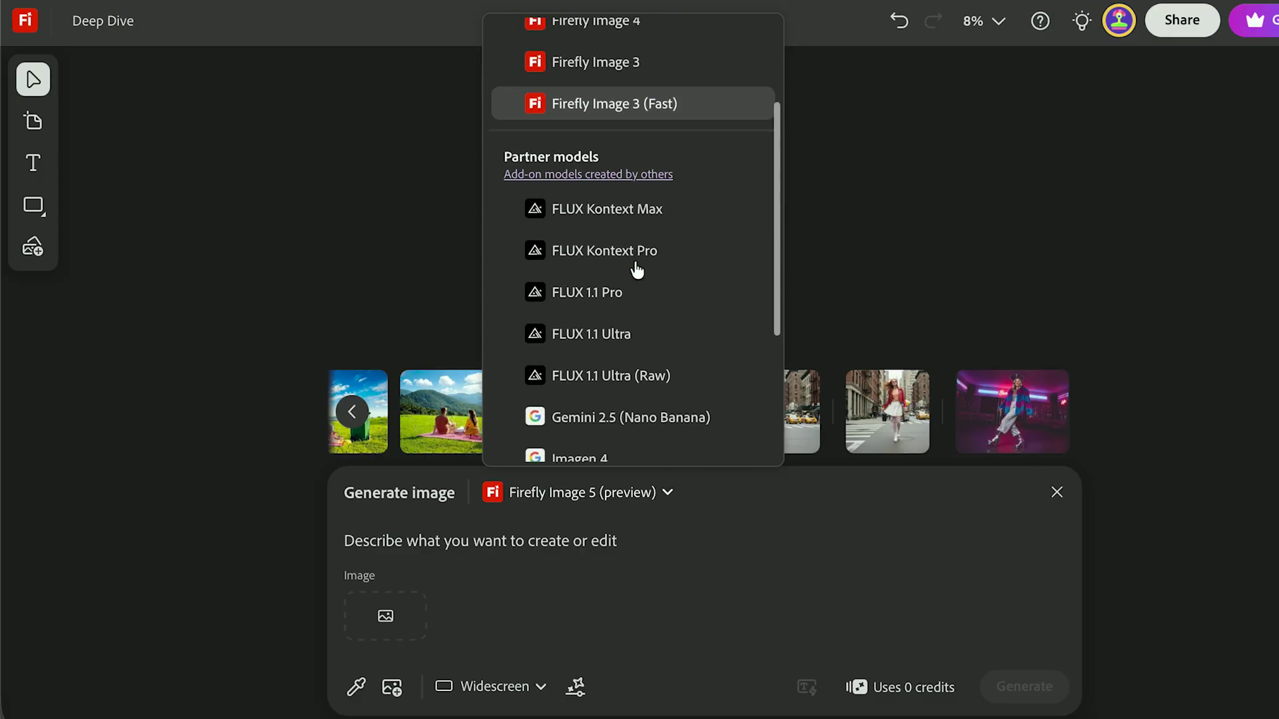
{"action": "scroll", "coordinate": [637, 269], "scroll_direction": "down", "scroll_amount": 2}
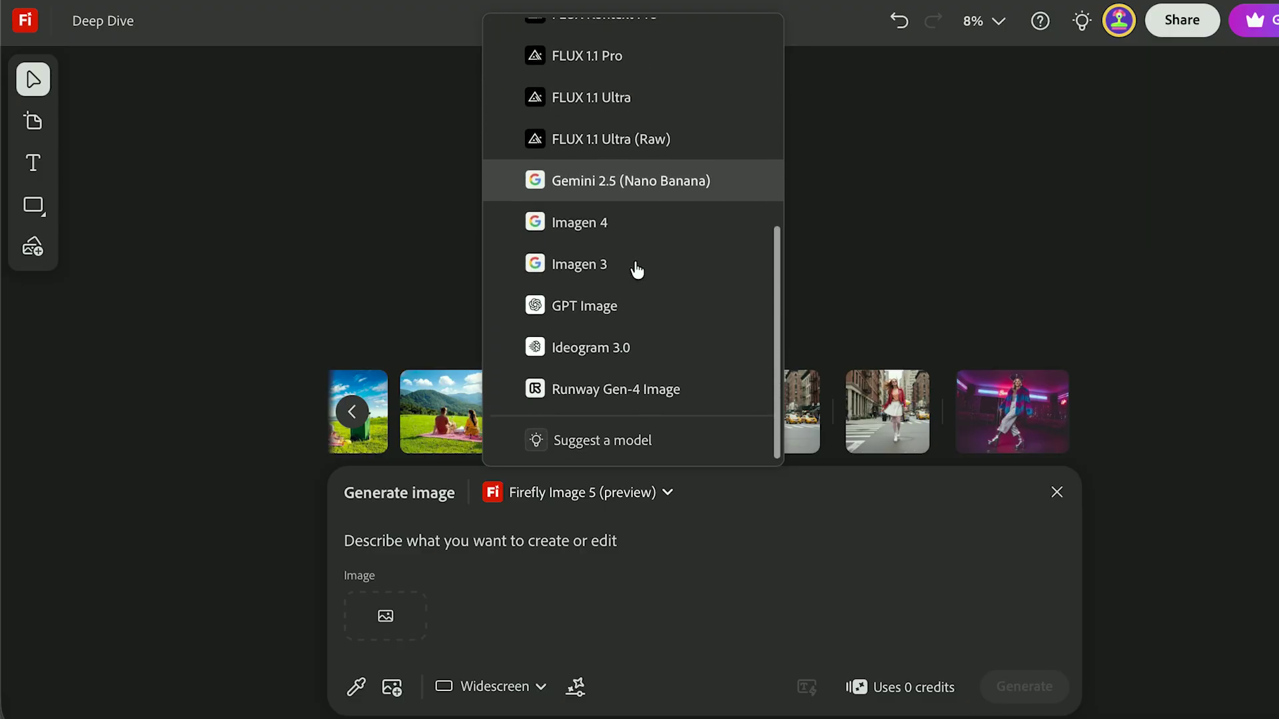
{"action": "scroll", "coordinate": [637, 270], "scroll_direction": "up", "scroll_amount": 2}
{"action": "scroll", "coordinate": [634, 270], "scroll_direction": "up", "scroll_amount": 4}
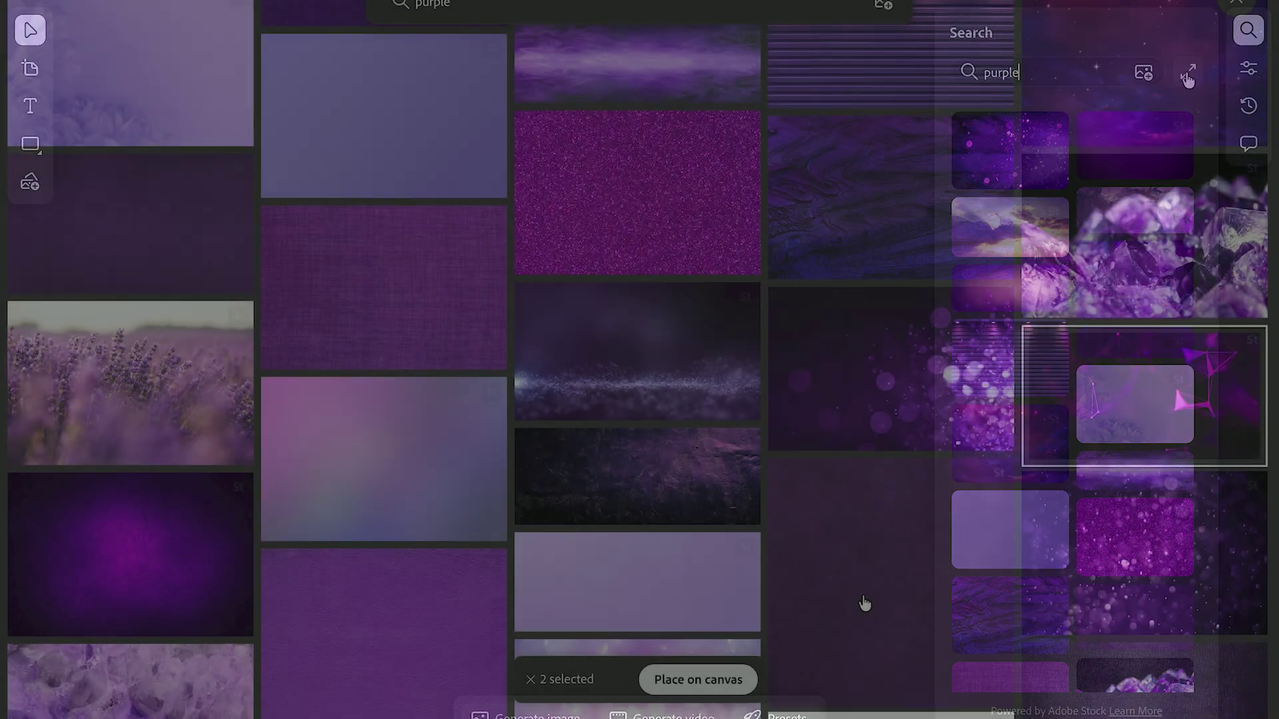
{"action": "scroll", "coordinate": [862, 606], "scroll_direction": "down", "scroll_amount": 7}
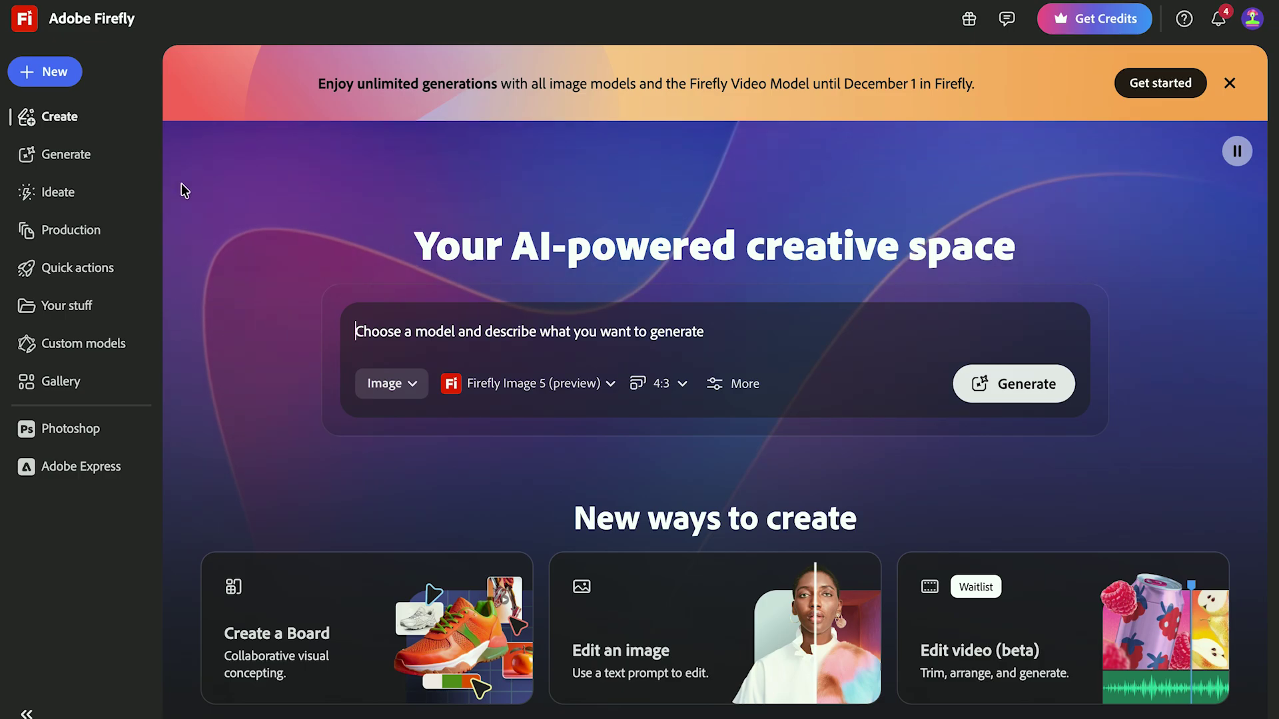
- From the Ideate area, create a new board holding three images
{"action": "left_click", "coordinate": [64, 193]}
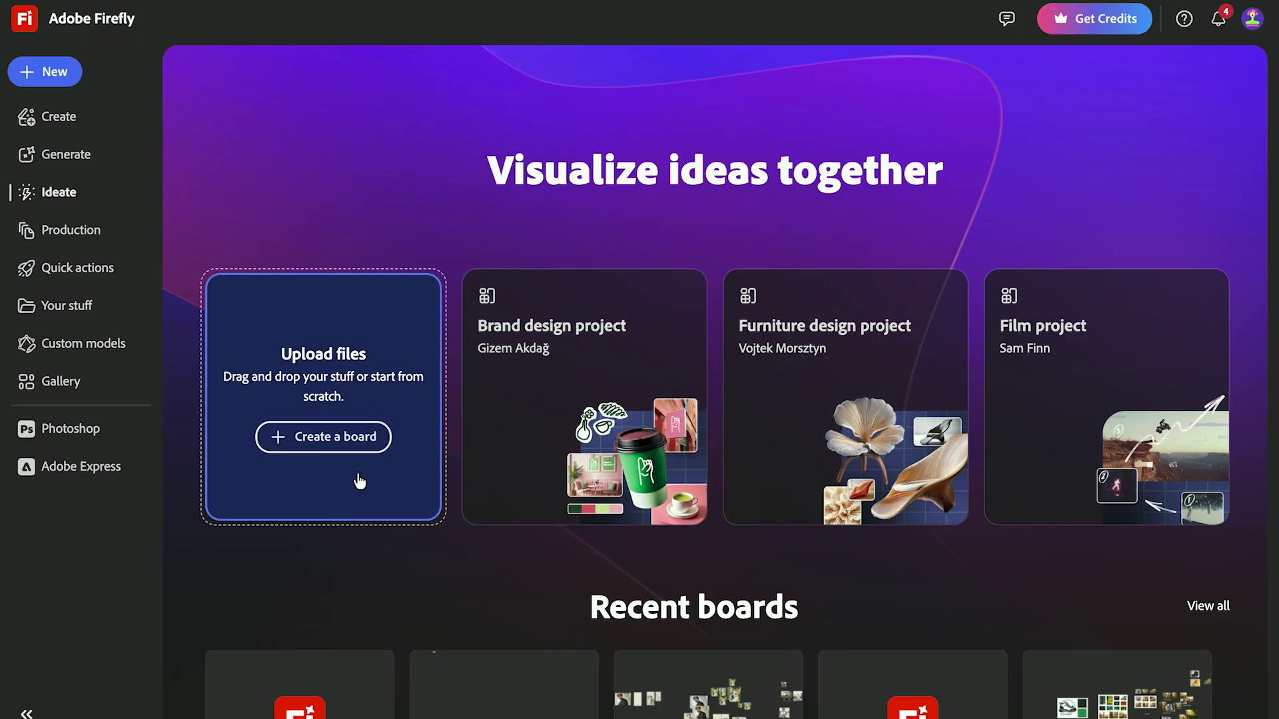
{"action": "scroll", "coordinate": [380, 556], "scroll_direction": "down", "scroll_amount": 3}
{"action": "scroll", "coordinate": [380, 557], "scroll_direction": "up", "scroll_amount": 3}
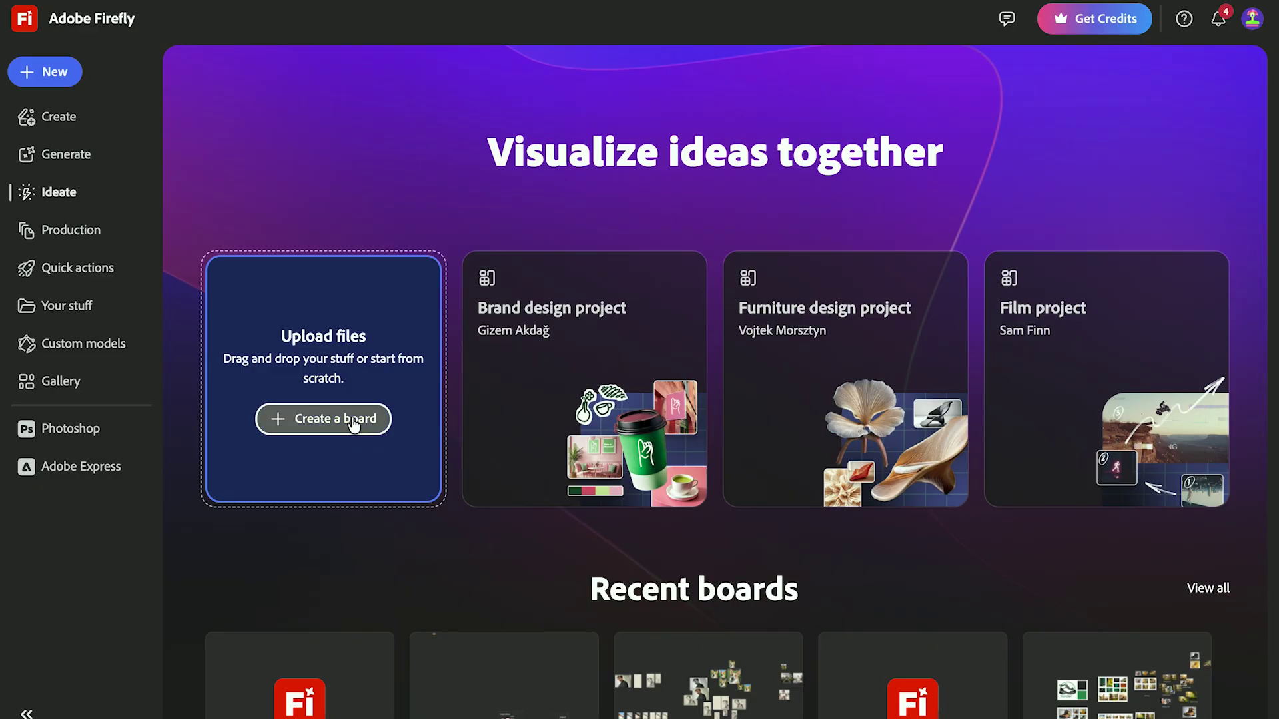
{"action": "left_click", "coordinate": [354, 420]}
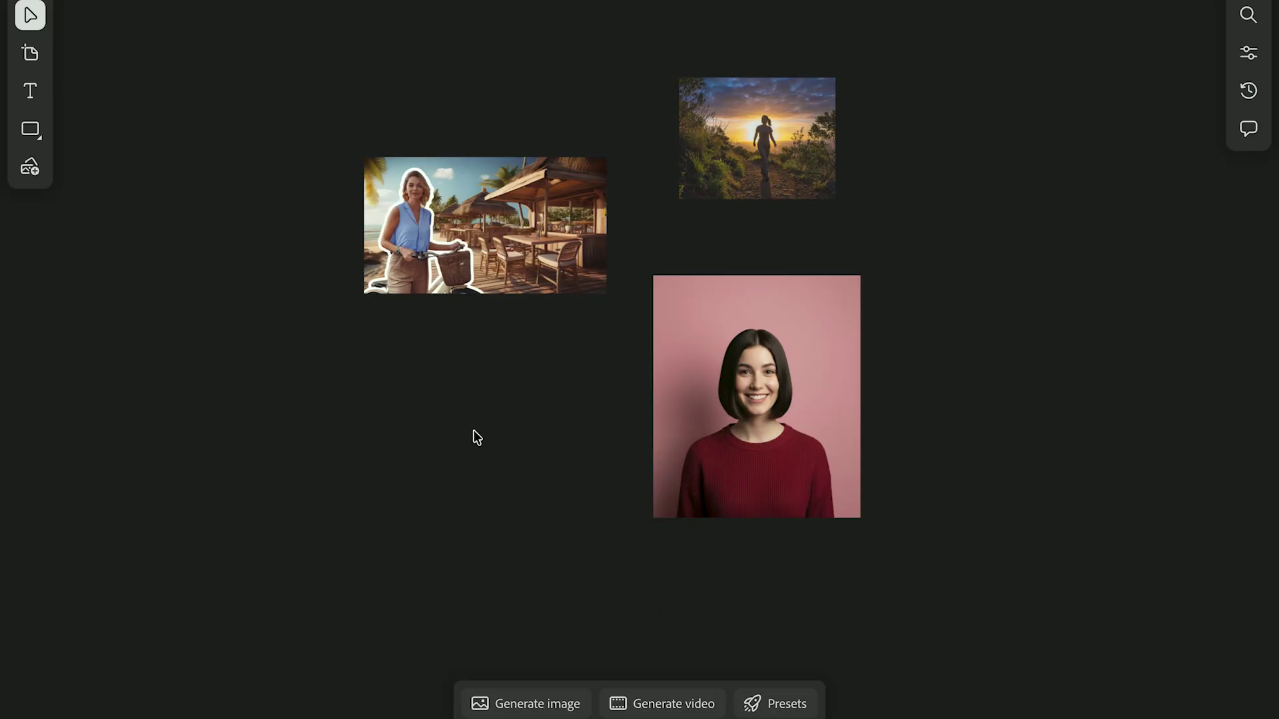
- Move the beach, pink portrait and sunset images slightly, then clear the selection
{"action": "left_click_drag", "start_coordinate": [474, 218], "coordinate": [491, 254]}
{"action": "left_click_drag", "start_coordinate": [711, 283], "coordinate": [721, 248]}
{"action": "mouse_move", "coordinate": [717, 130]}
{"action": "left_mouse_down"}
{"action": "mouse_move", "coordinate": [697, 141]}
{"action": "mouse_move", "coordinate": [698, 122]}
{"action": "left_mouse_up"}
{"action": "left_click", "coordinate": [525, 140]}
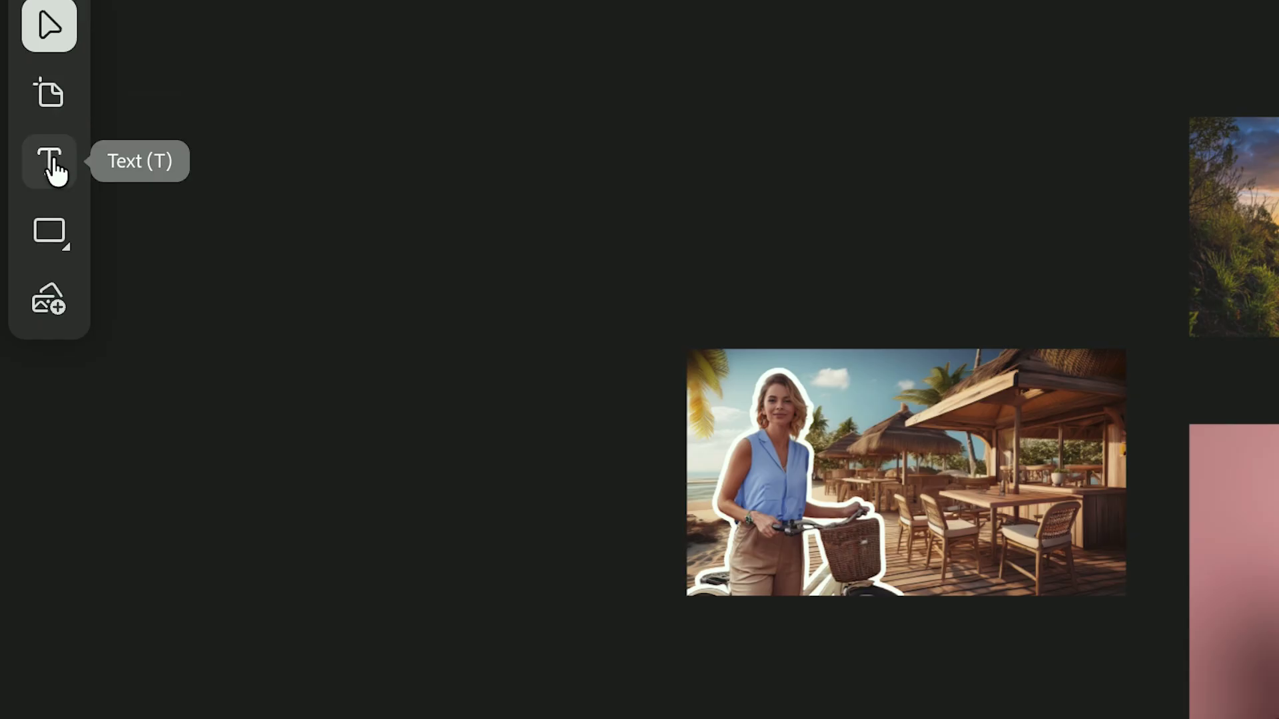
- Check the available shape types, then select the beach and pink portrait images
{"action": "left_click", "coordinate": [50, 233]}
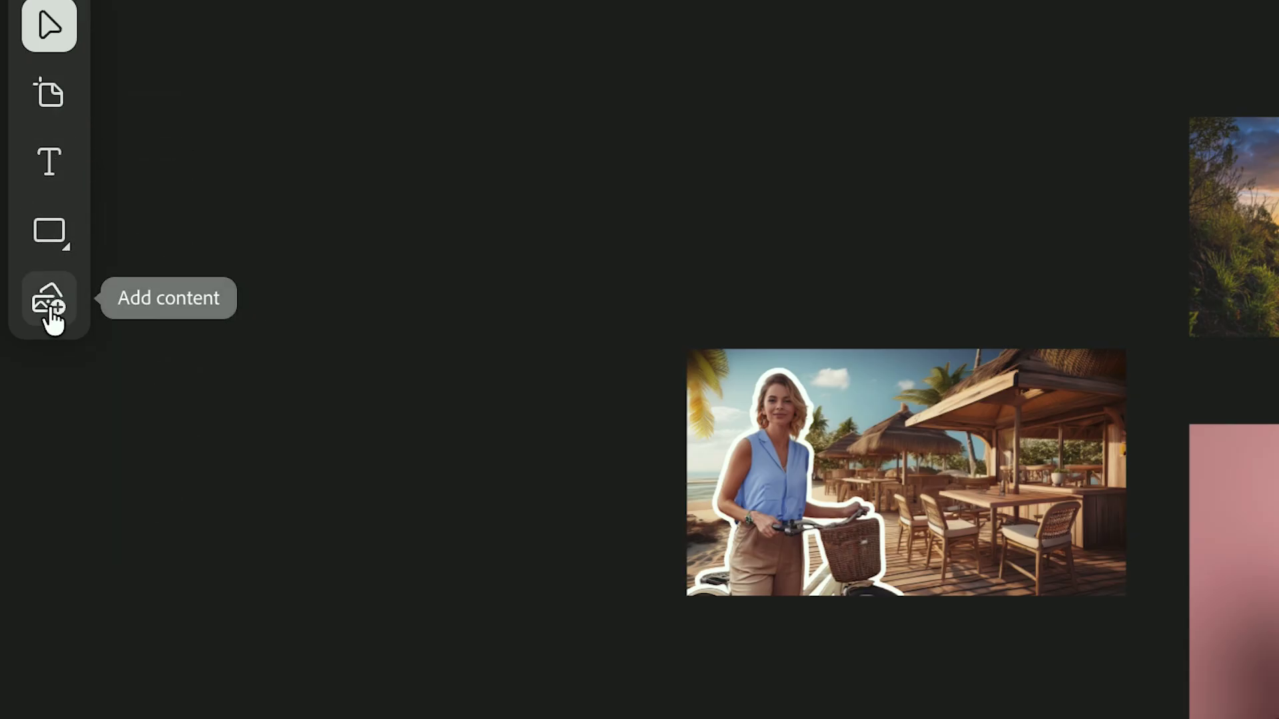
{"action": "left_click", "coordinate": [699, 542]}
{"action": "left_click", "coordinate": [1196, 542]}
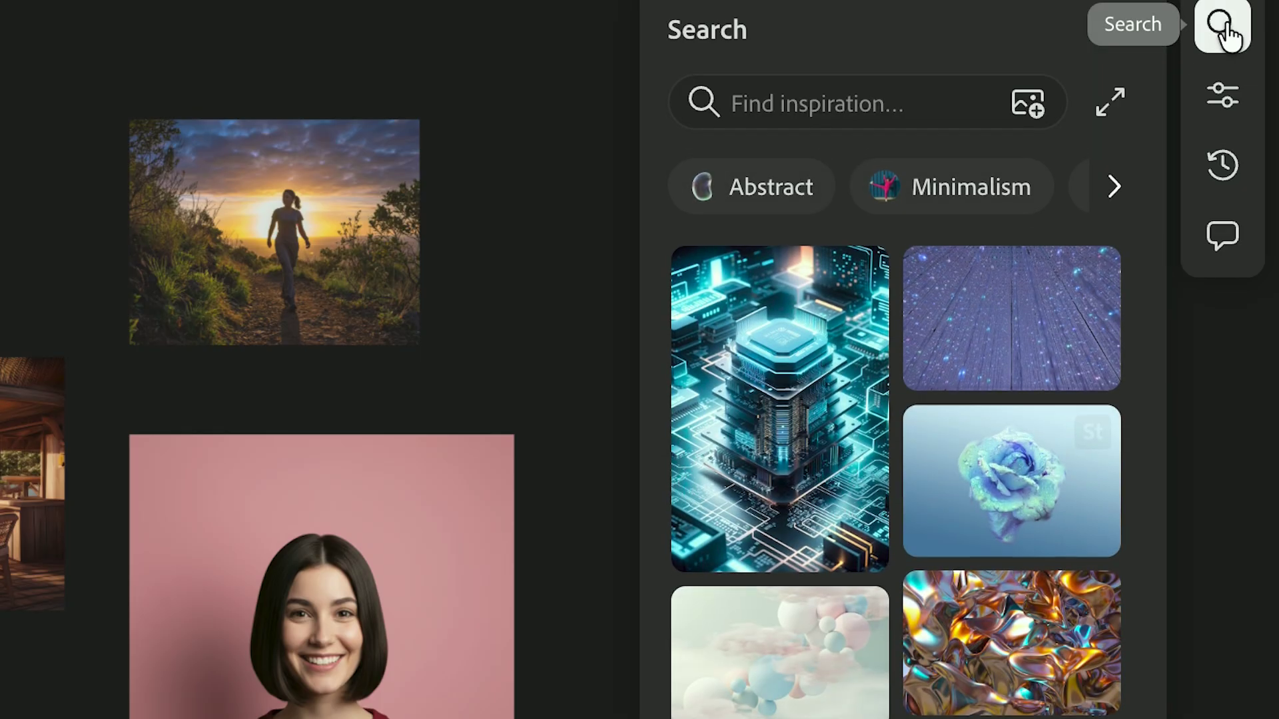
- View the transform properties and generation history panels, then the board's comments
{"action": "left_click", "coordinate": [1230, 104]}
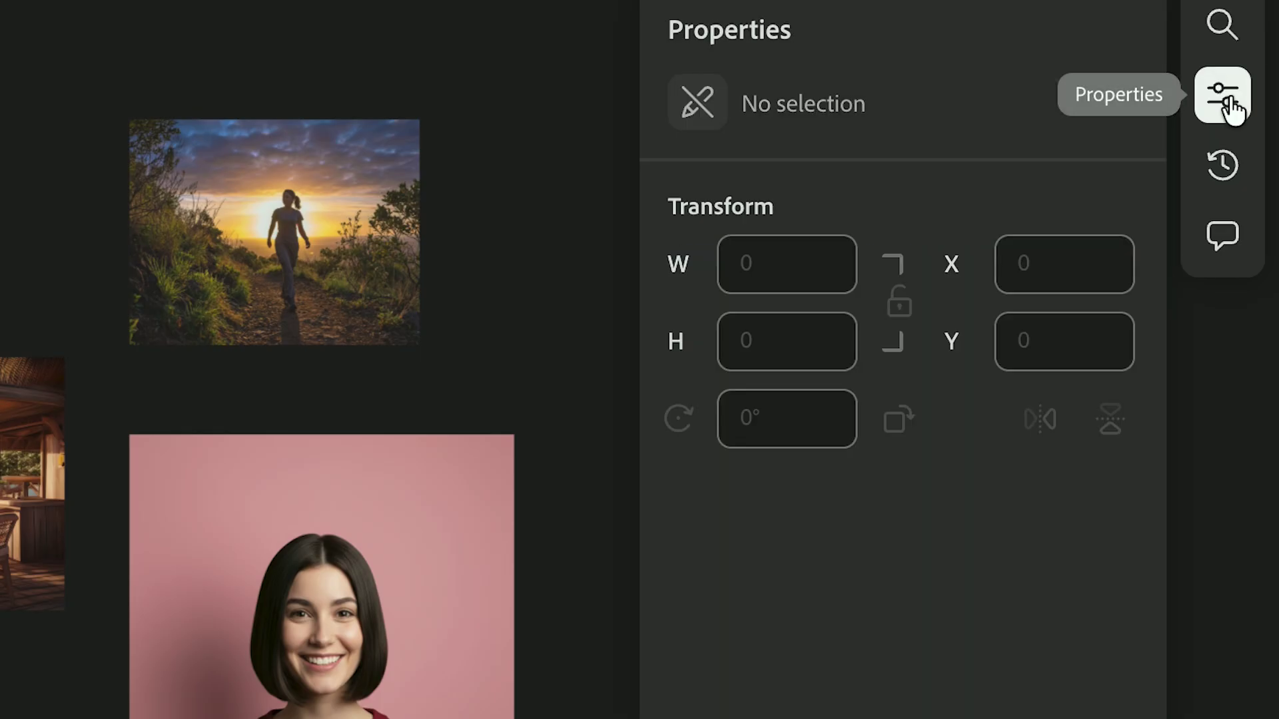
{"action": "left_click", "coordinate": [1226, 163]}
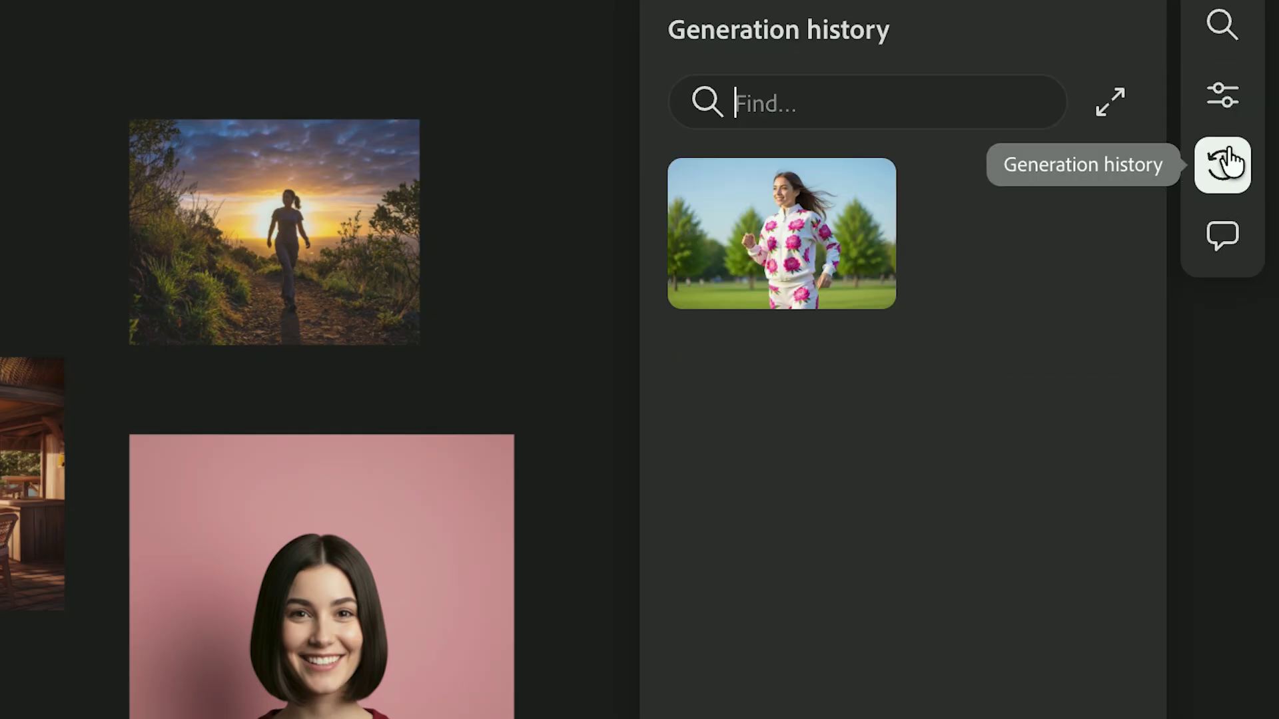
{"action": "left_click", "coordinate": [1226, 240]}
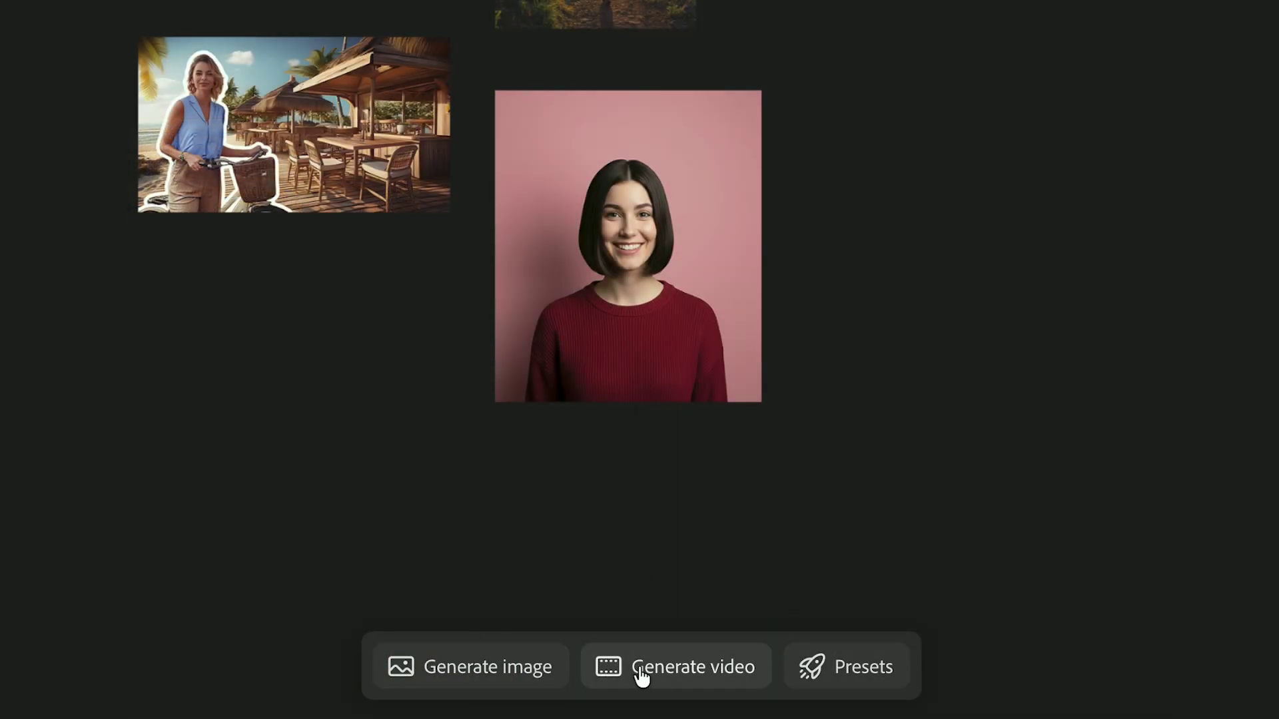
- View the image generator's model list, then browse the generation presets gallery
{"action": "left_click", "coordinate": [491, 674]}
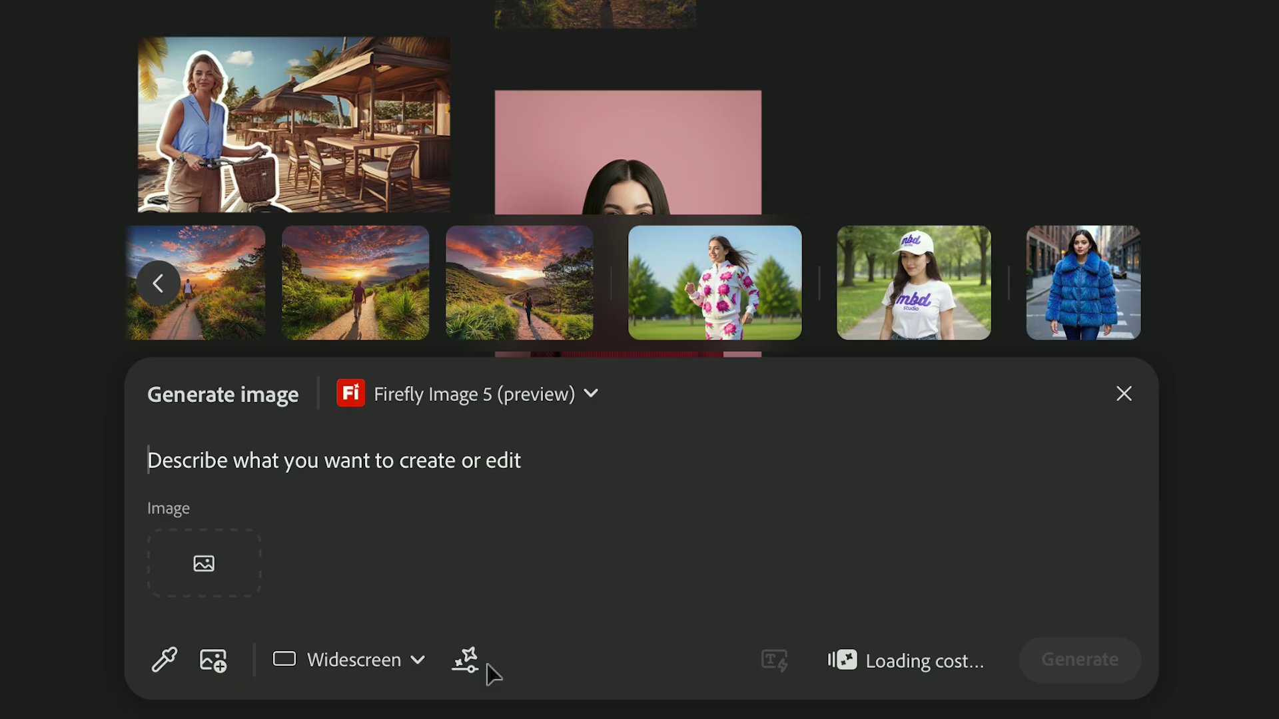
{"action": "left_click", "coordinate": [553, 401]}
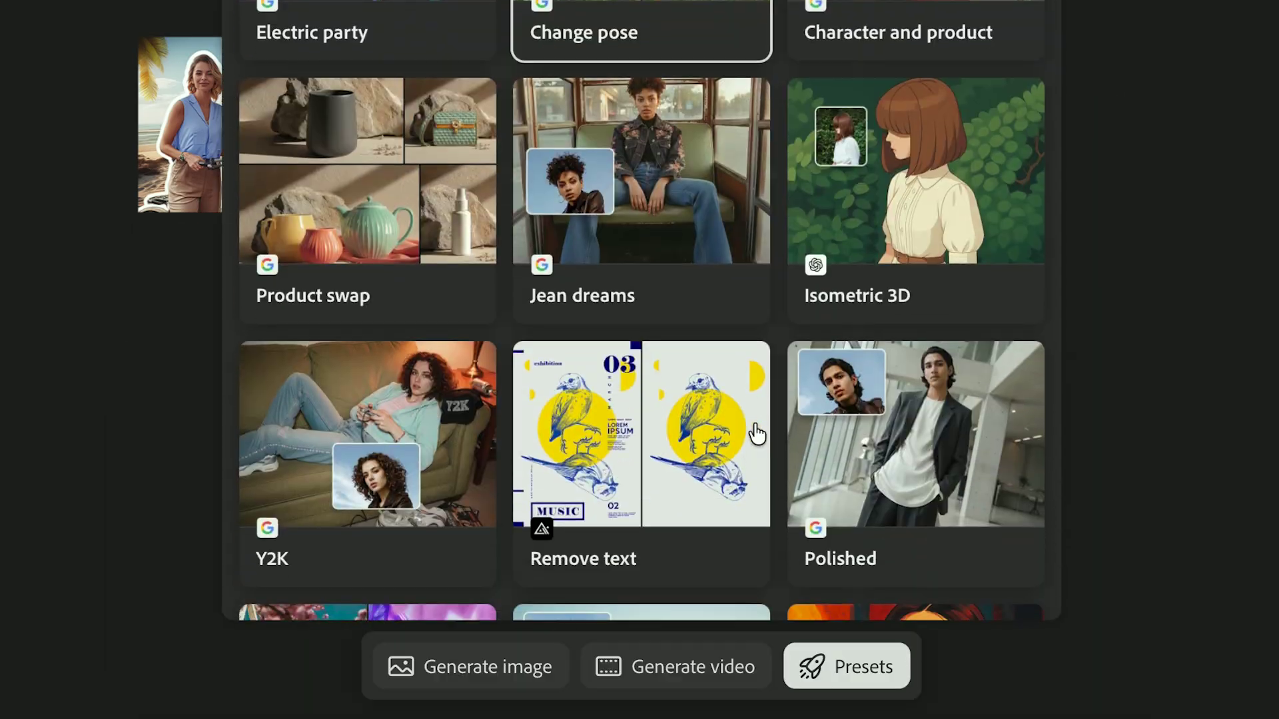
{"action": "scroll", "coordinate": [756, 434], "scroll_direction": "down", "scroll_amount": 5}
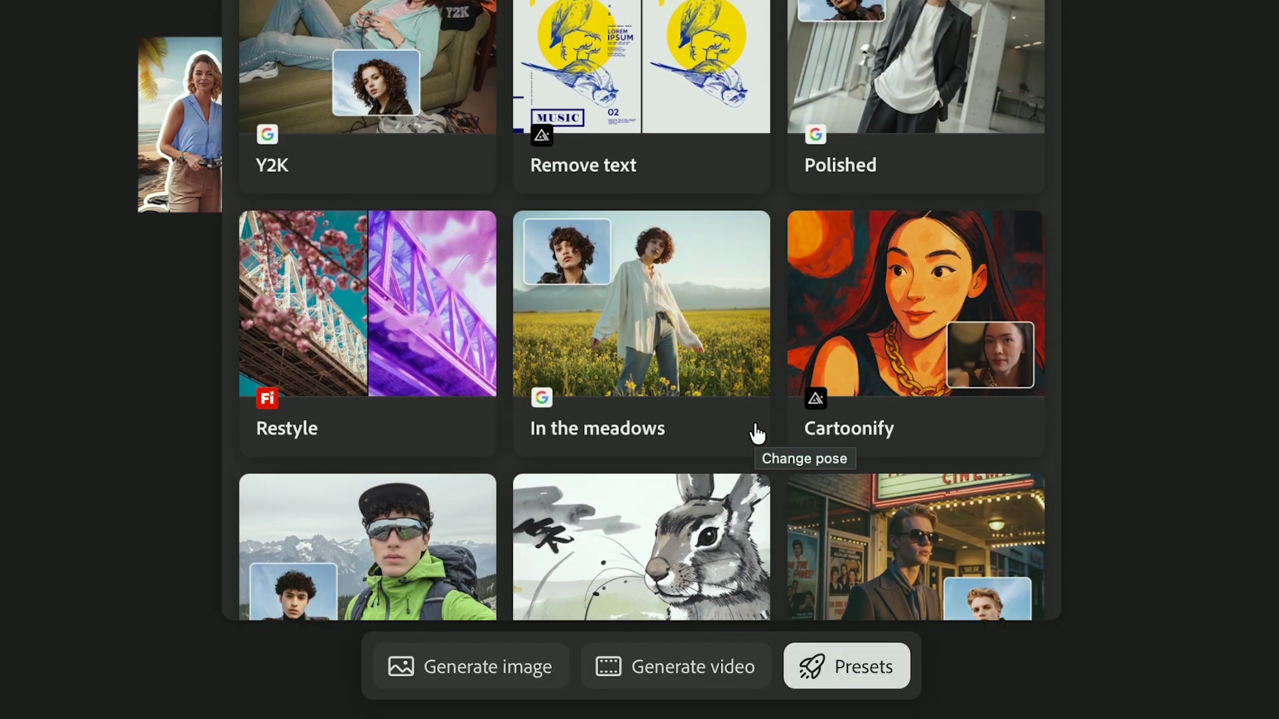
{"action": "left_click", "coordinate": [843, 670]}
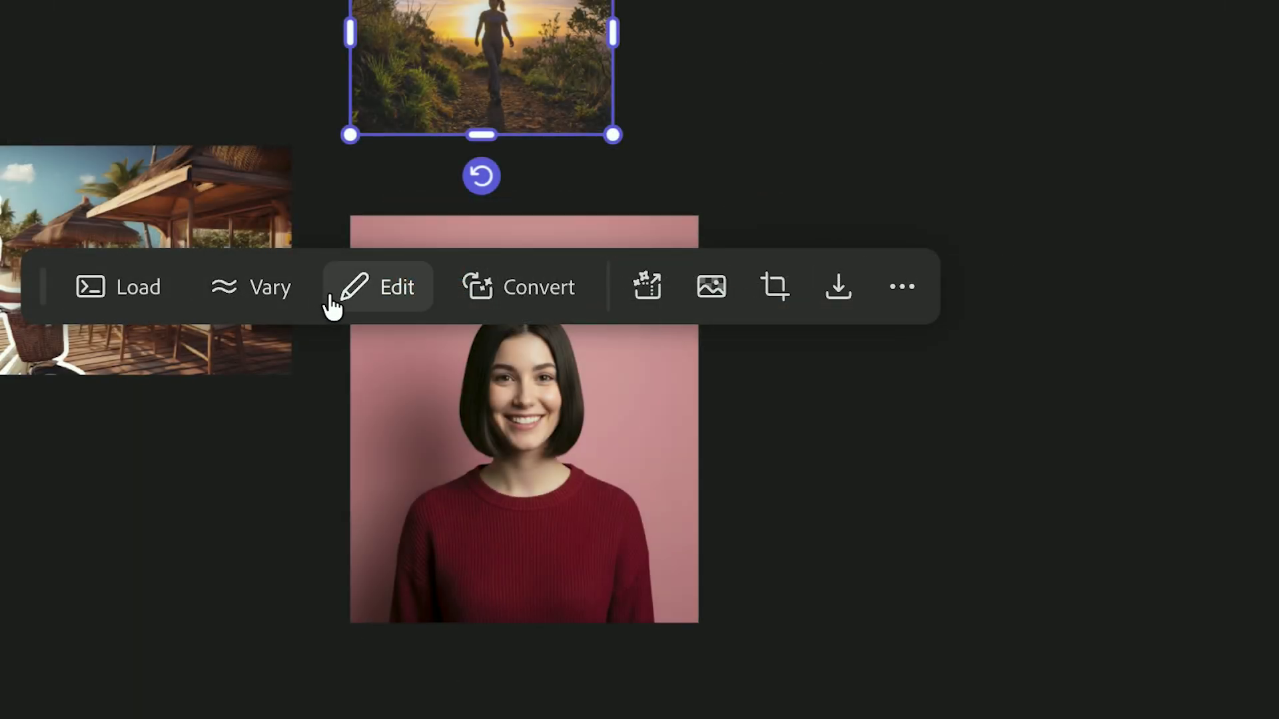
{"action": "left_click", "coordinate": [384, 298]}
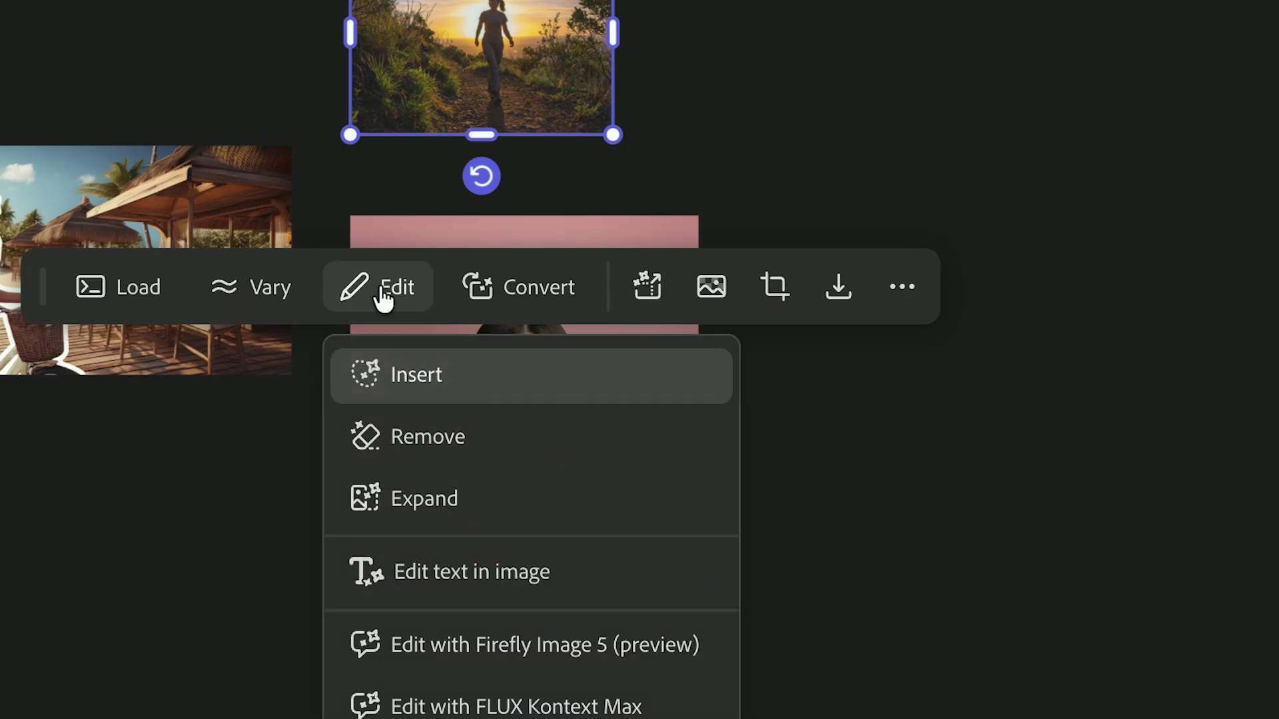
{"action": "left_click", "coordinate": [384, 297]}
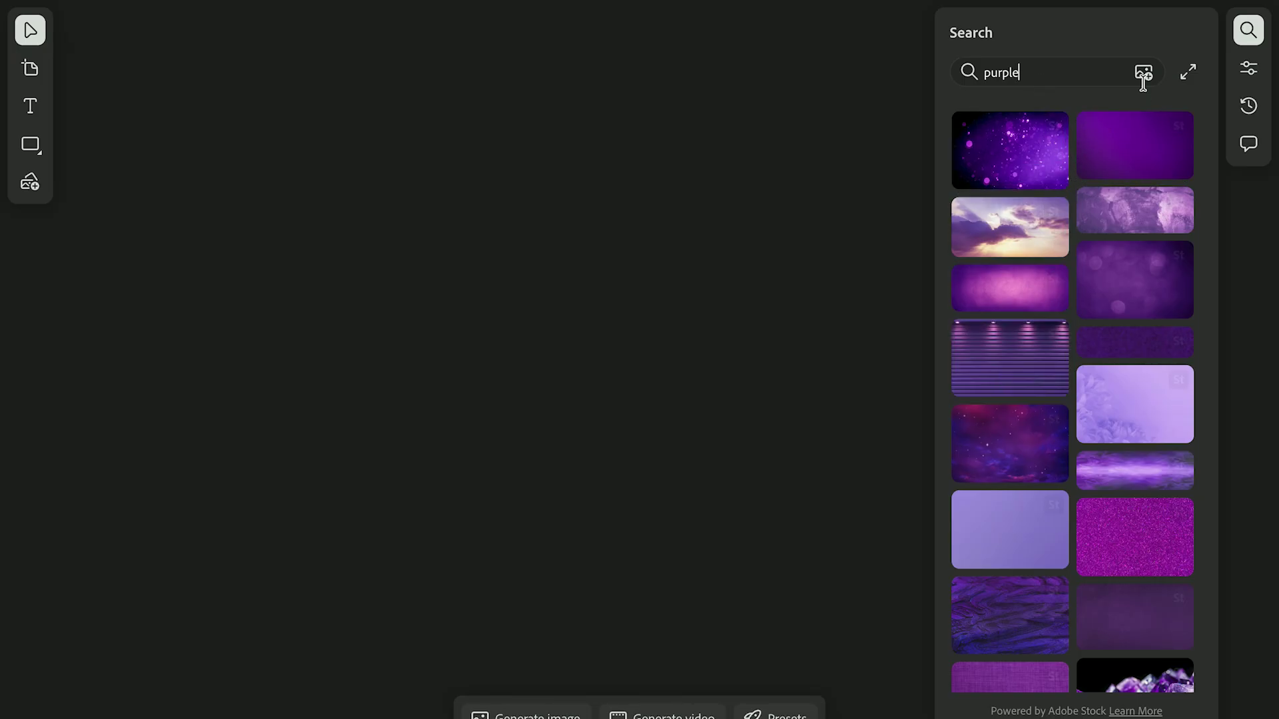
- Expand the 'purple' Stock results and select sparkle, network, powder, smoke and petals images
{"action": "left_click", "coordinate": [1188, 76]}
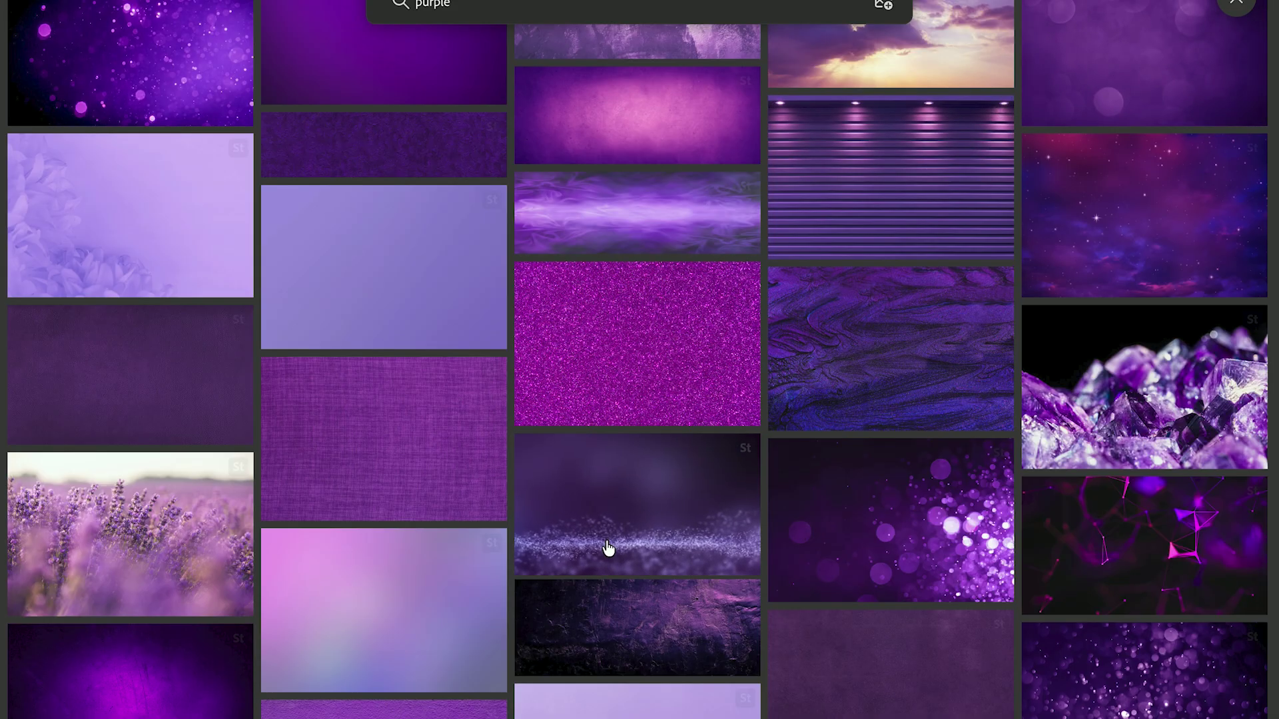
{"action": "left_click", "coordinate": [171, 77]}
{"action": "scroll", "coordinate": [442, 417], "scroll_direction": "down", "scroll_amount": 2}
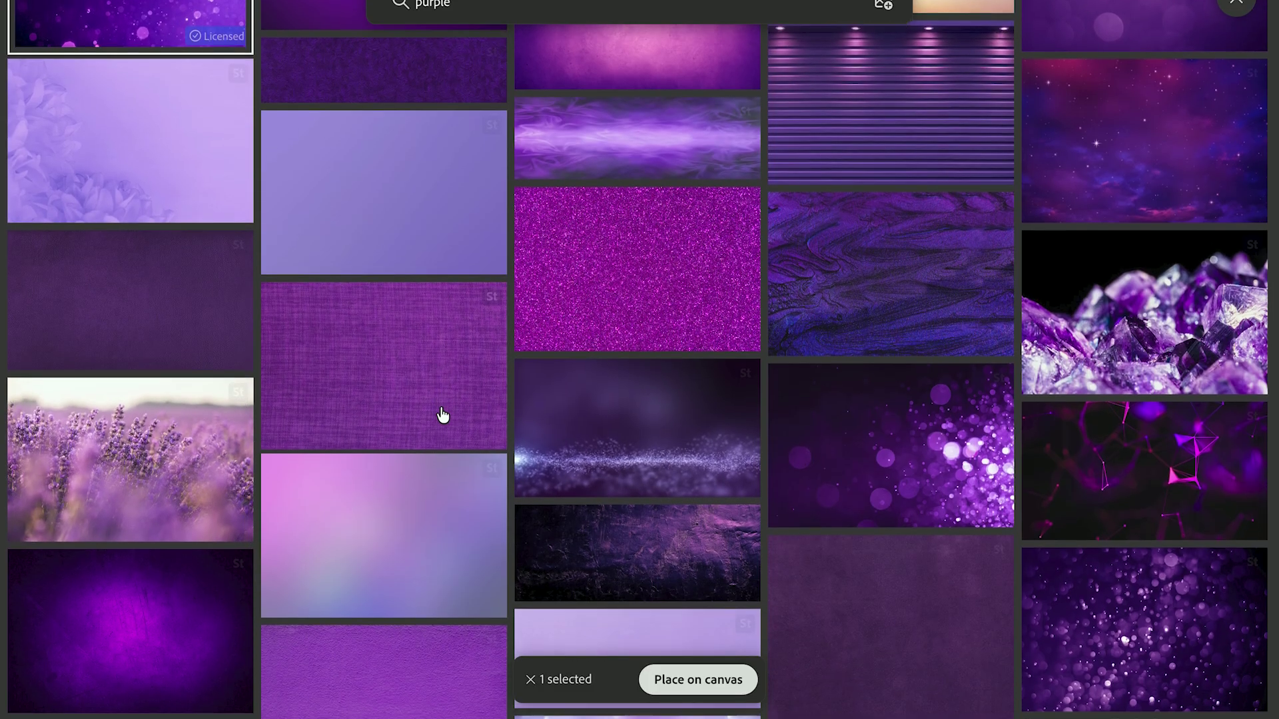
{"action": "left_click", "coordinate": [1029, 466]}
{"action": "scroll", "coordinate": [1065, 537], "scroll_direction": "down", "scroll_amount": 3}
{"action": "left_click", "coordinate": [865, 606]}
{"action": "scroll", "coordinate": [853, 506], "scroll_direction": "down", "scroll_amount": 4}
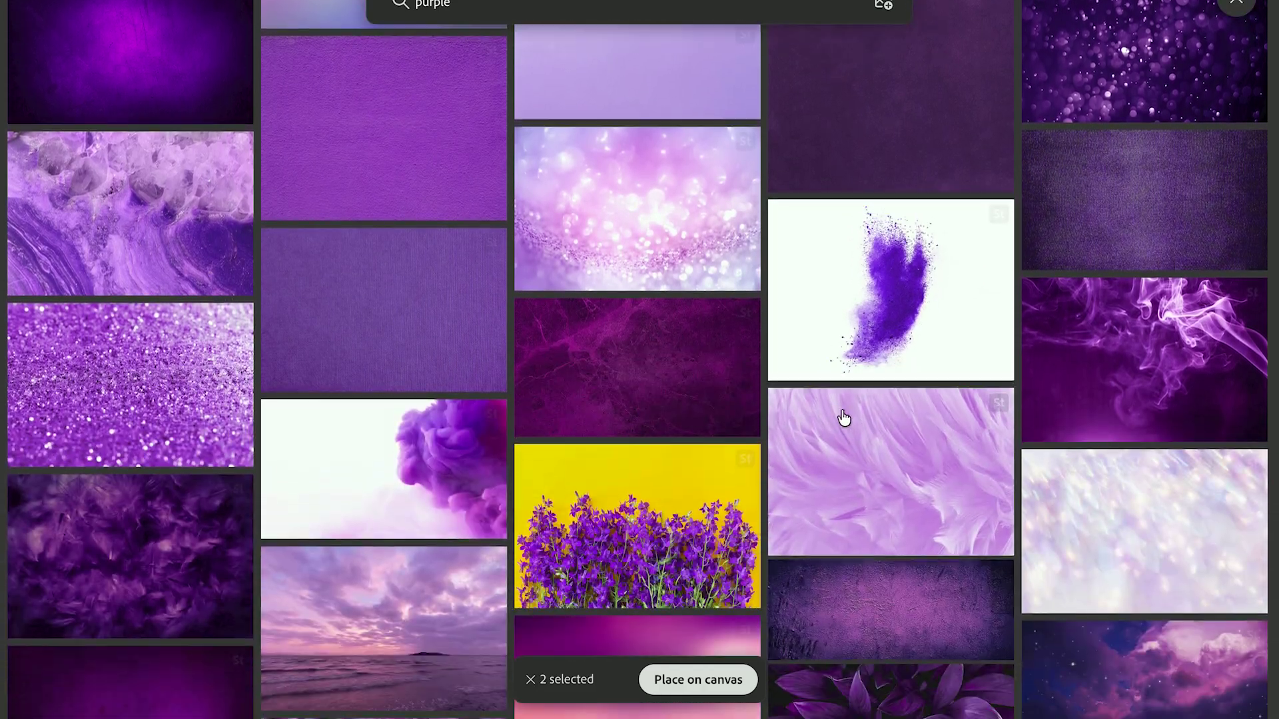
{"action": "left_click", "coordinate": [442, 429]}
{"action": "scroll", "coordinate": [443, 431], "scroll_direction": "down", "scroll_amount": 10}
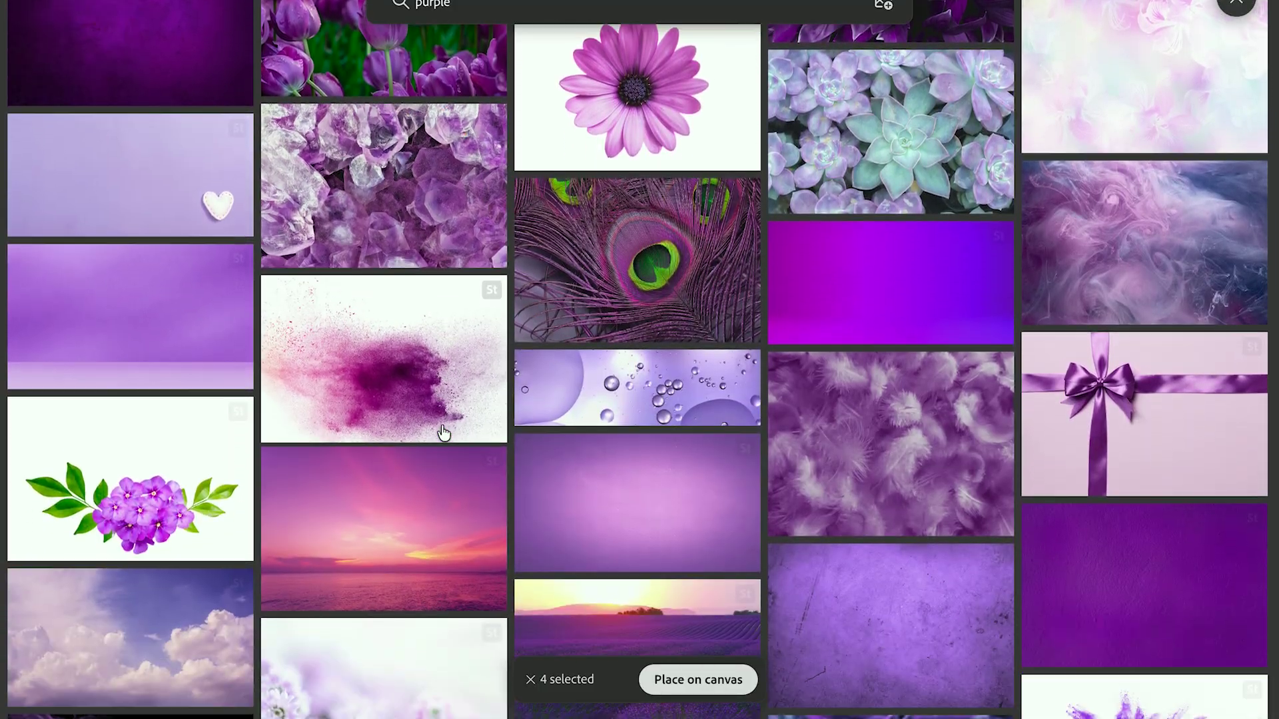
{"action": "scroll", "coordinate": [443, 433], "scroll_direction": "down", "scroll_amount": 4}
{"action": "left_click", "coordinate": [856, 474]}
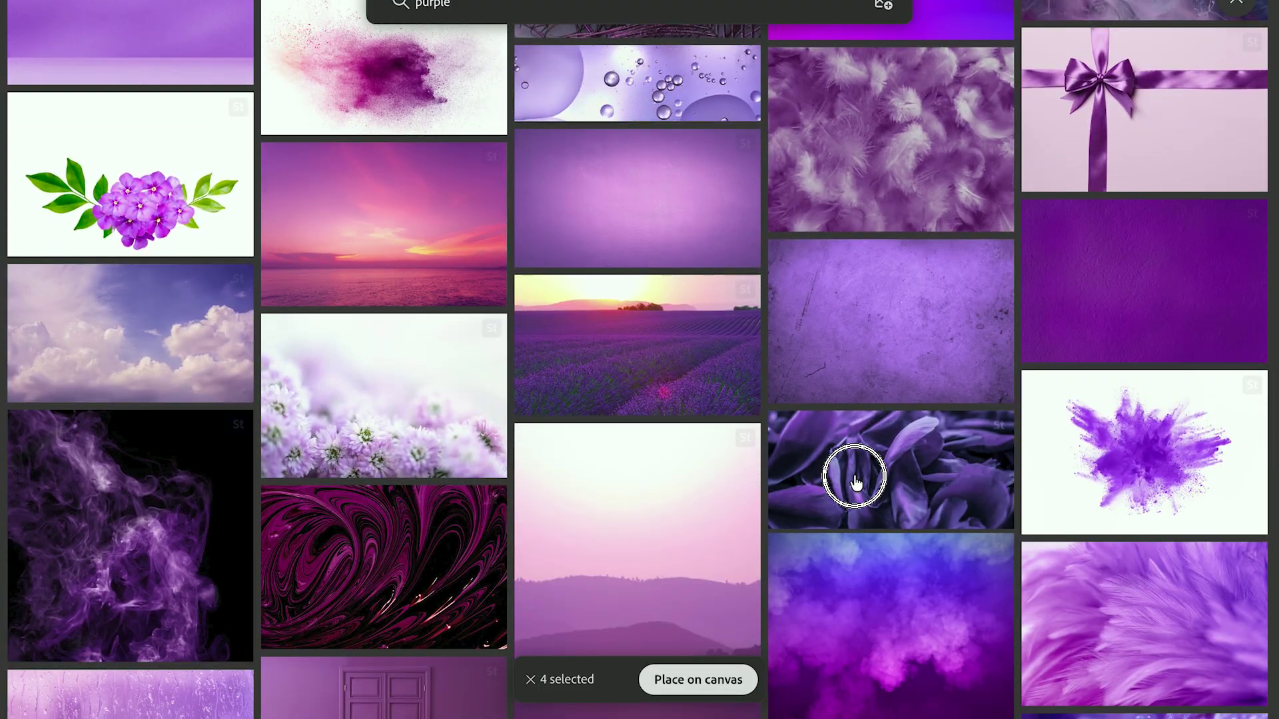
{"action": "left_click", "coordinate": [162, 542]}
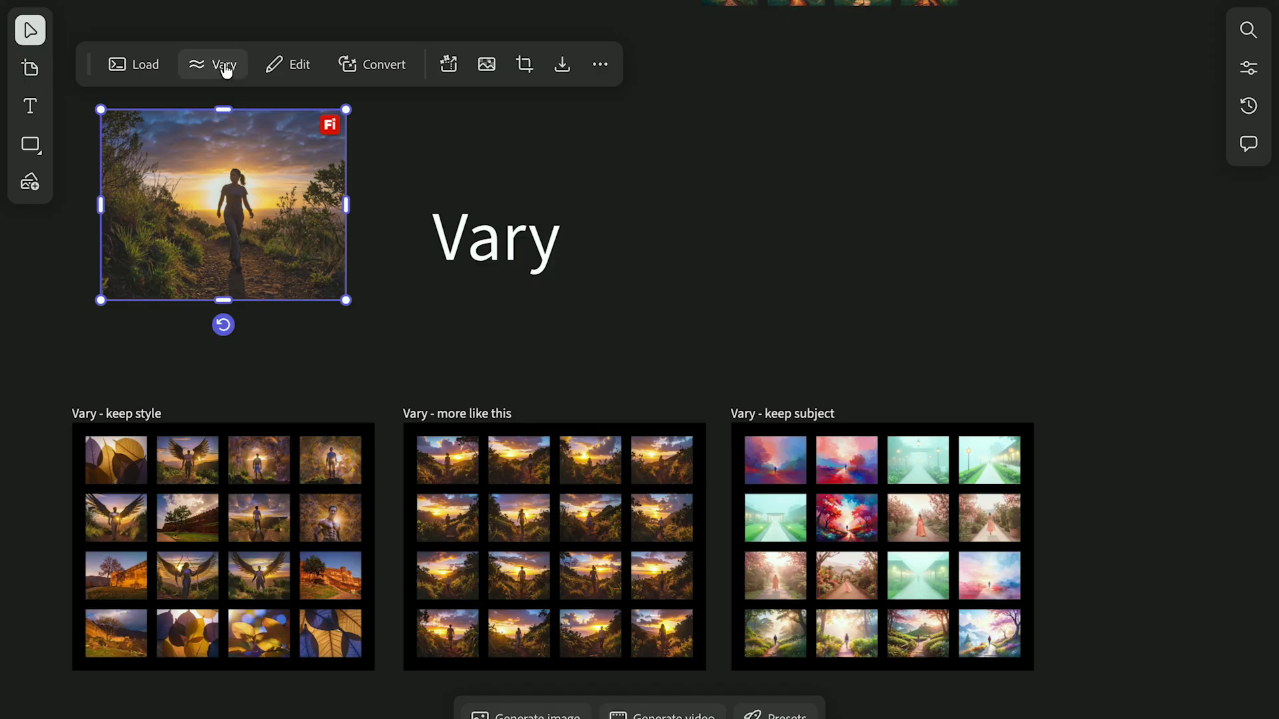
- Review the sunset image's keep-subject variations, then scroll to the hiker photo and painting
{"action": "left_click", "coordinate": [226, 68]}
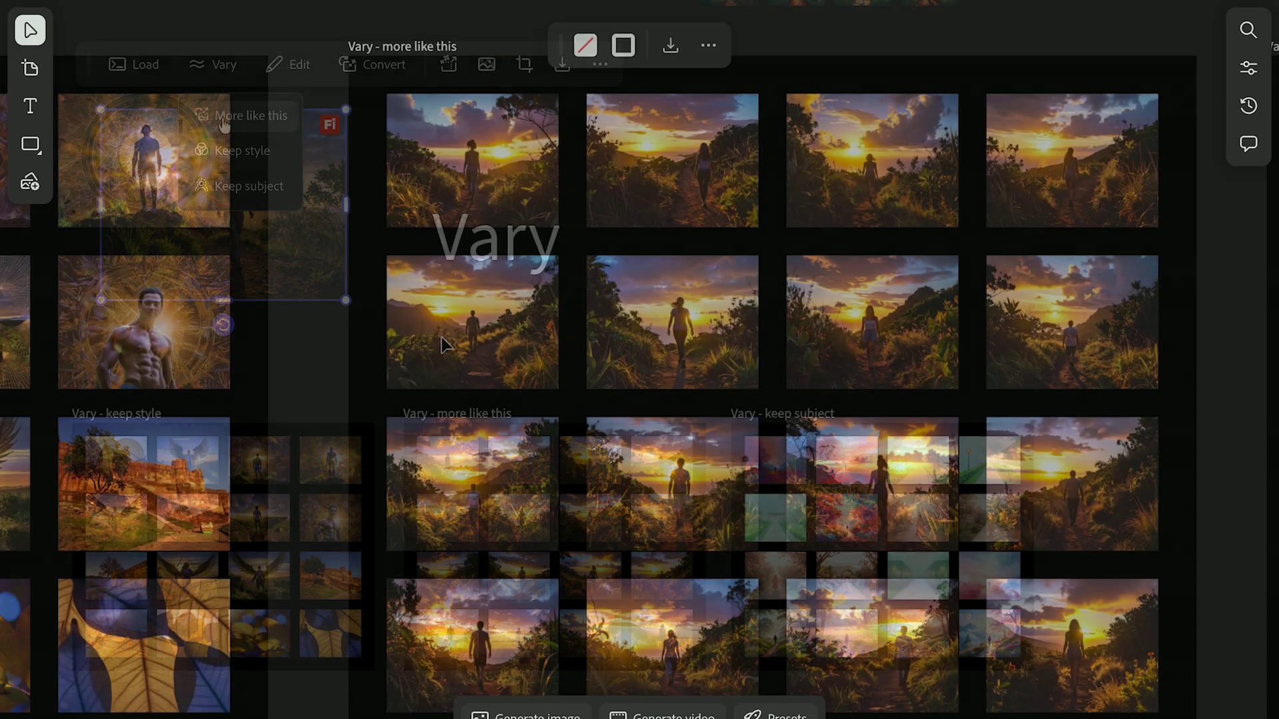
{"action": "scroll", "coordinate": [443, 343], "scroll_direction": "up", "scroll_amount": 5}
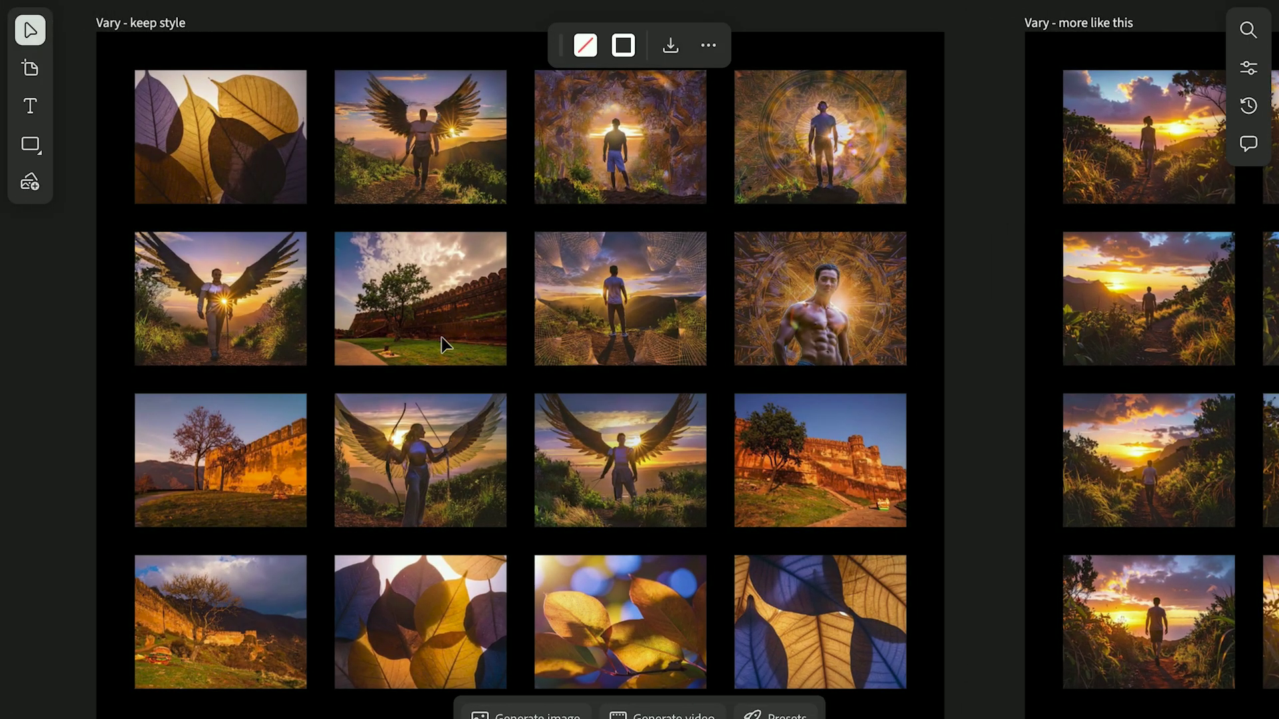
{"action": "scroll", "coordinate": [445, 344], "scroll_direction": "right", "scroll_amount": 10}
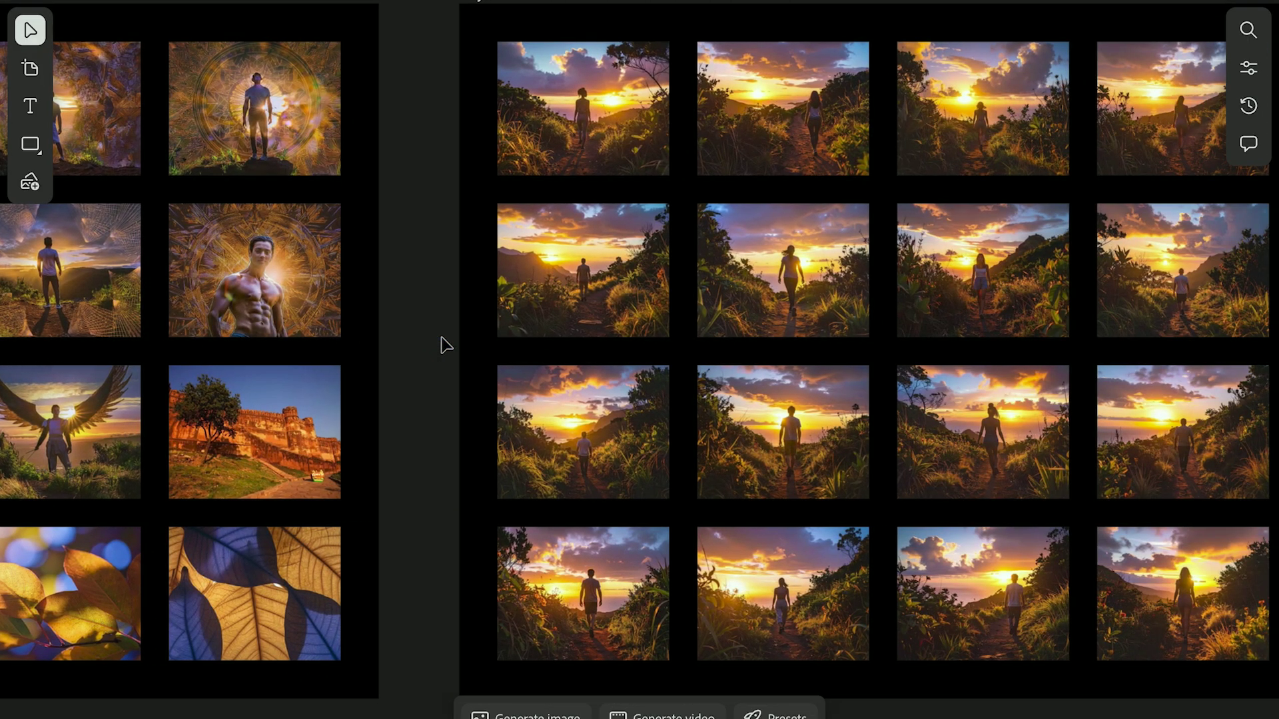
{"action": "scroll", "coordinate": [445, 344], "scroll_direction": "right", "scroll_amount": 10}
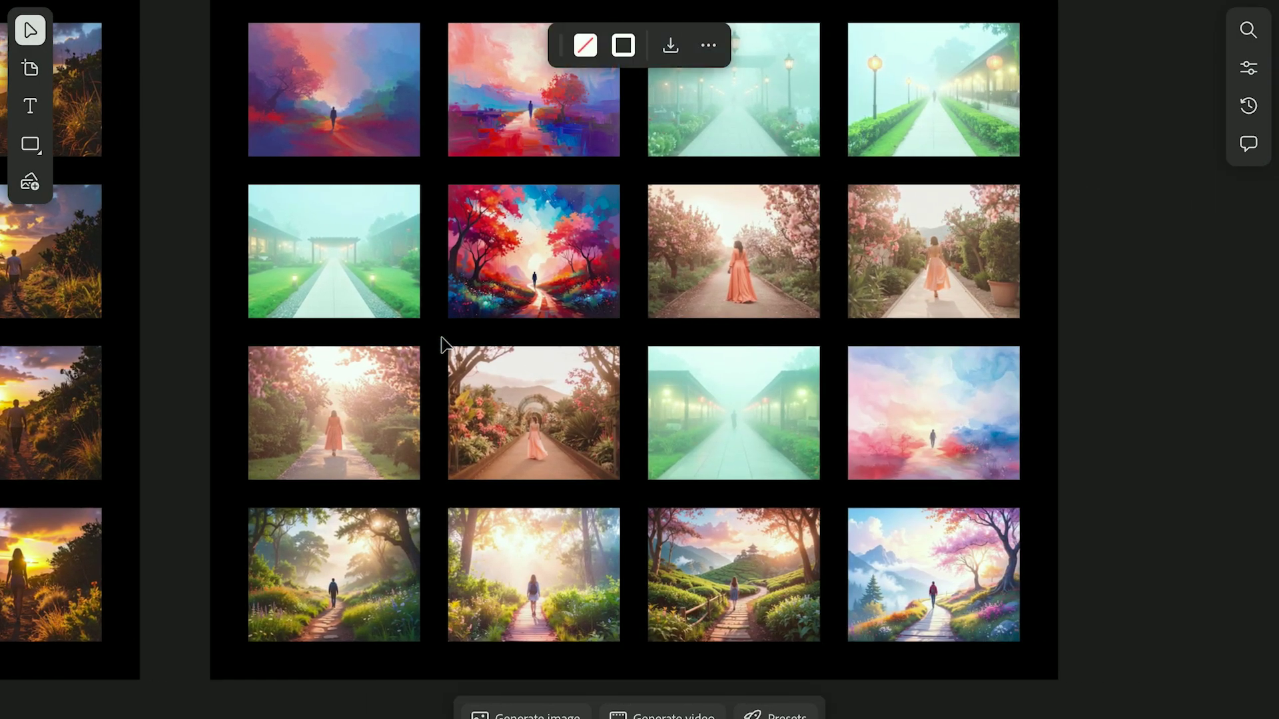
{"action": "scroll", "coordinate": [445, 344], "scroll_direction": "up", "scroll_amount": 2}
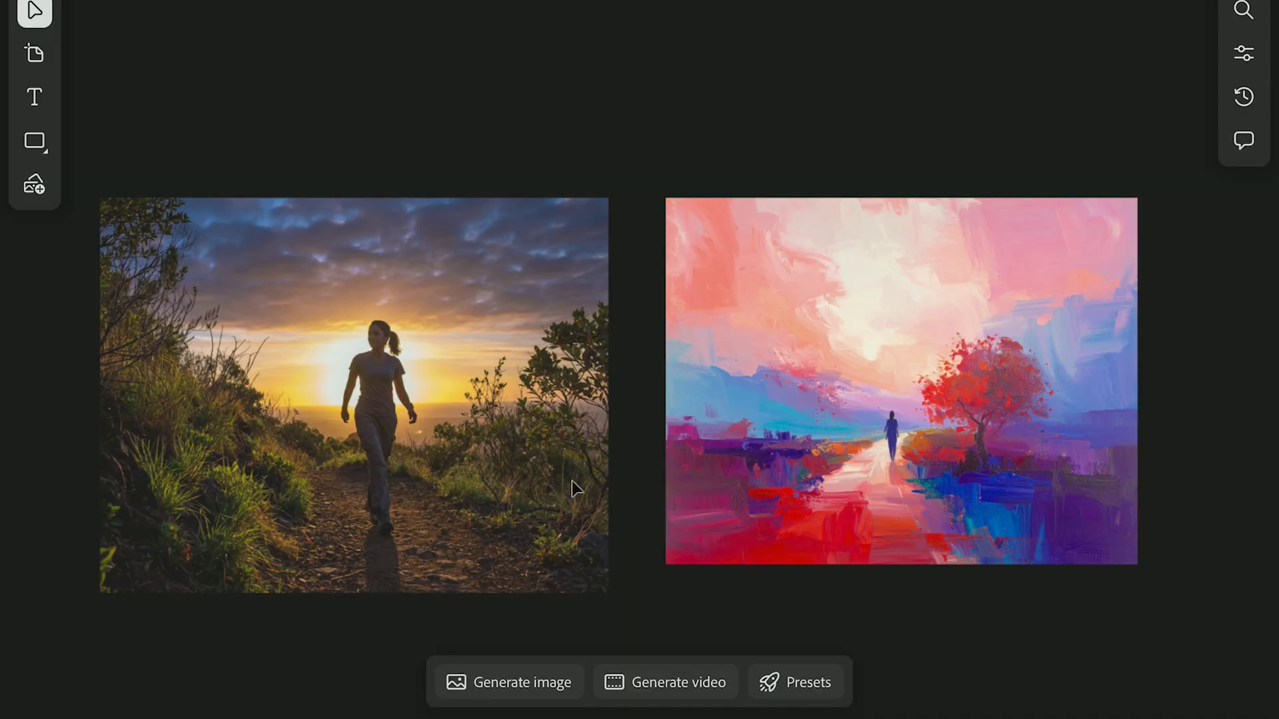
- Remix the sunset hiker photo with the painted path image and scroll the new grid
{"action": "left_click", "coordinate": [523, 488]}
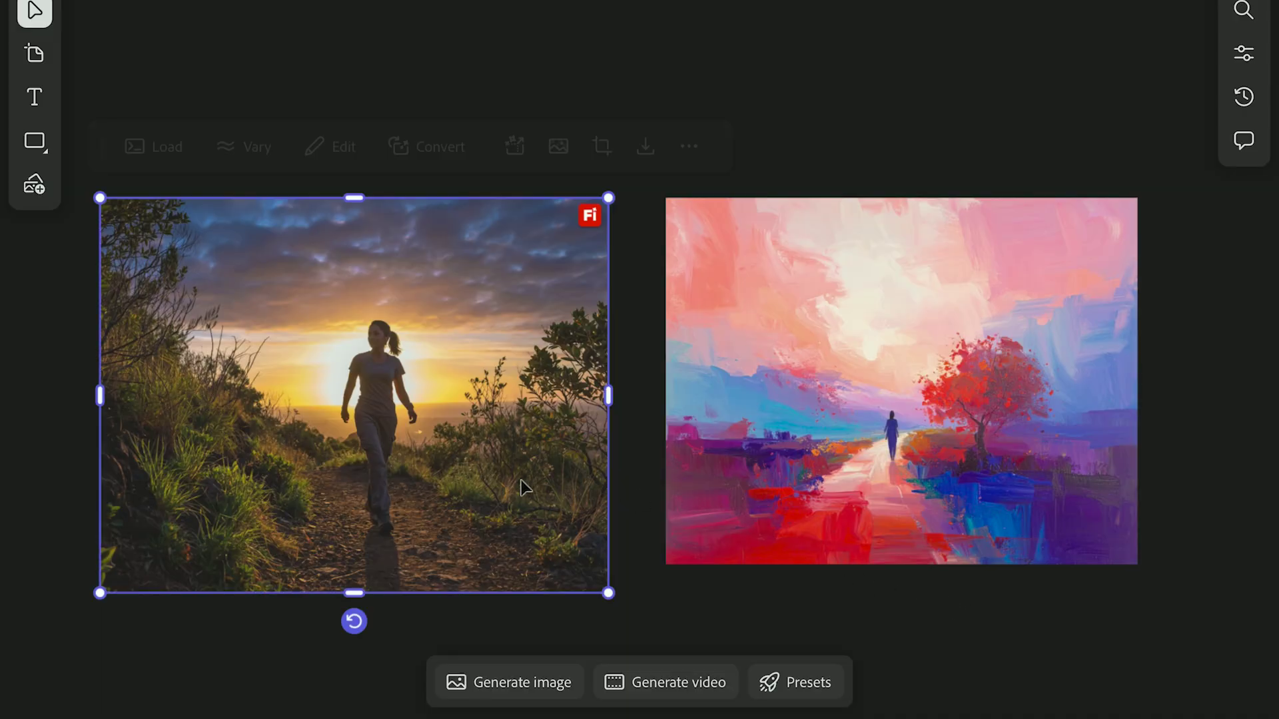
{"action": "left_click", "coordinate": [881, 434], "text": "shift"}
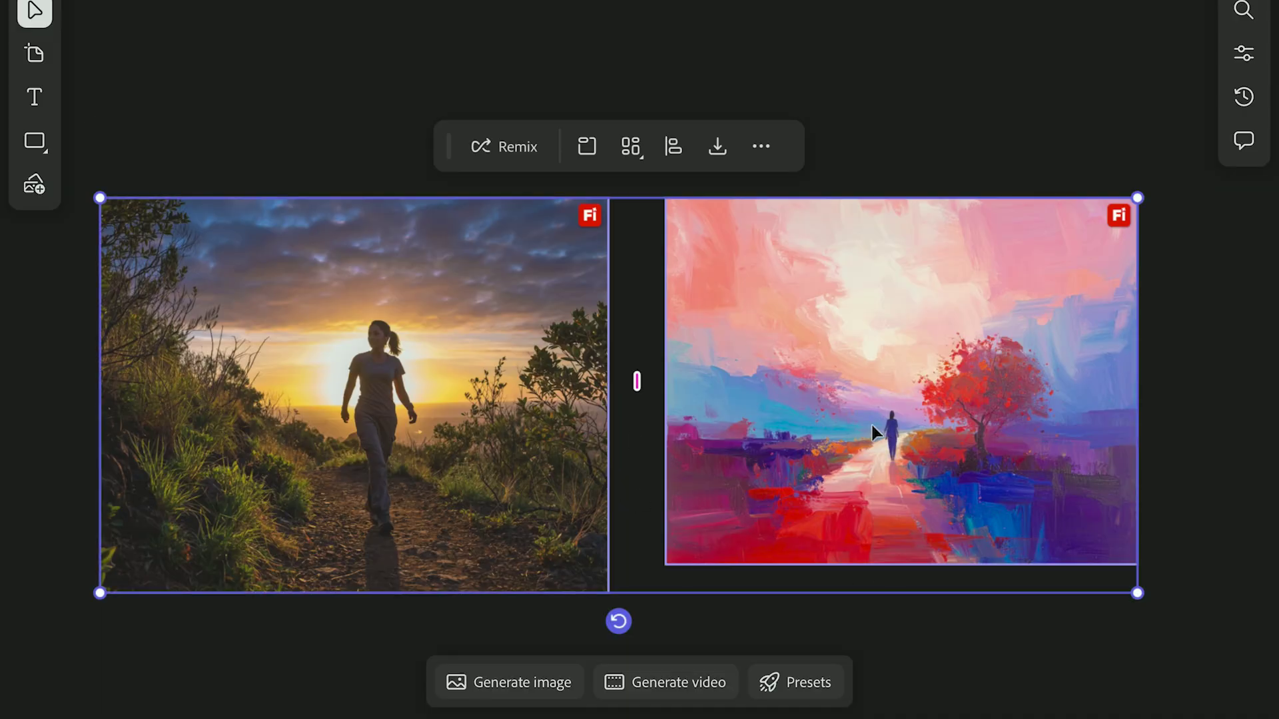
{"action": "left_click", "coordinate": [505, 145]}
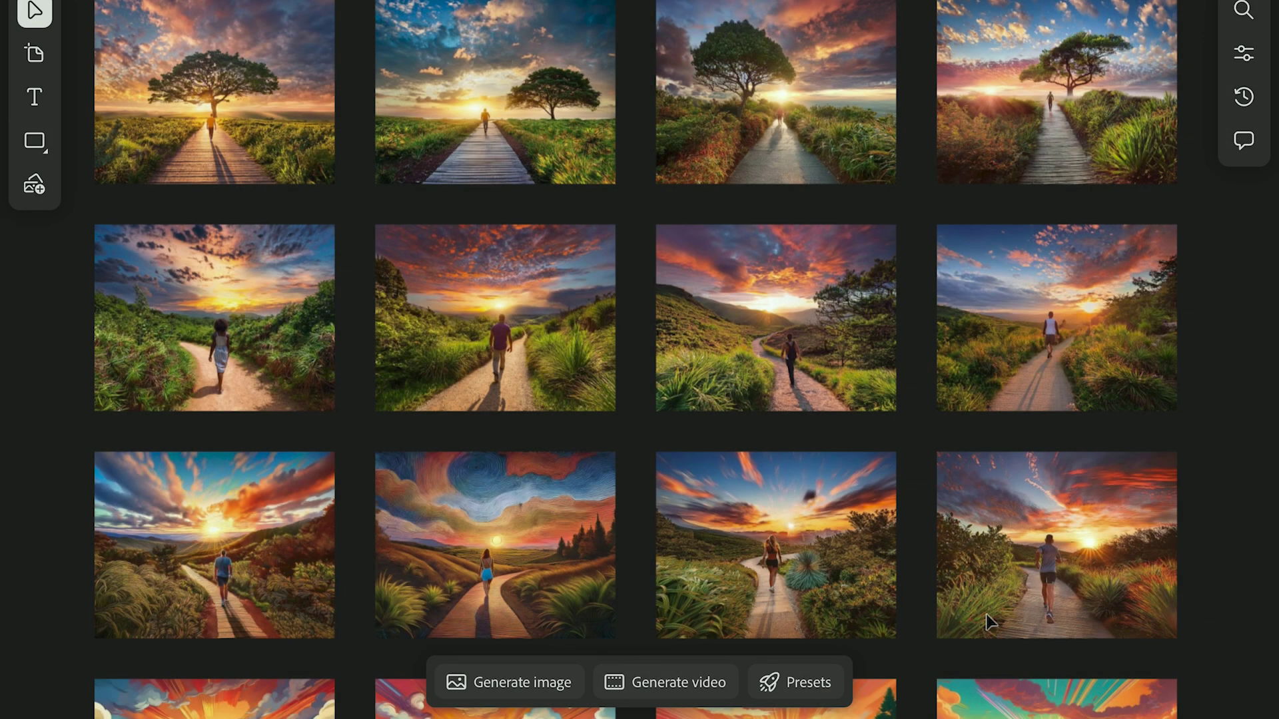
{"action": "scroll", "coordinate": [991, 623], "scroll_direction": "down", "scroll_amount": 2}
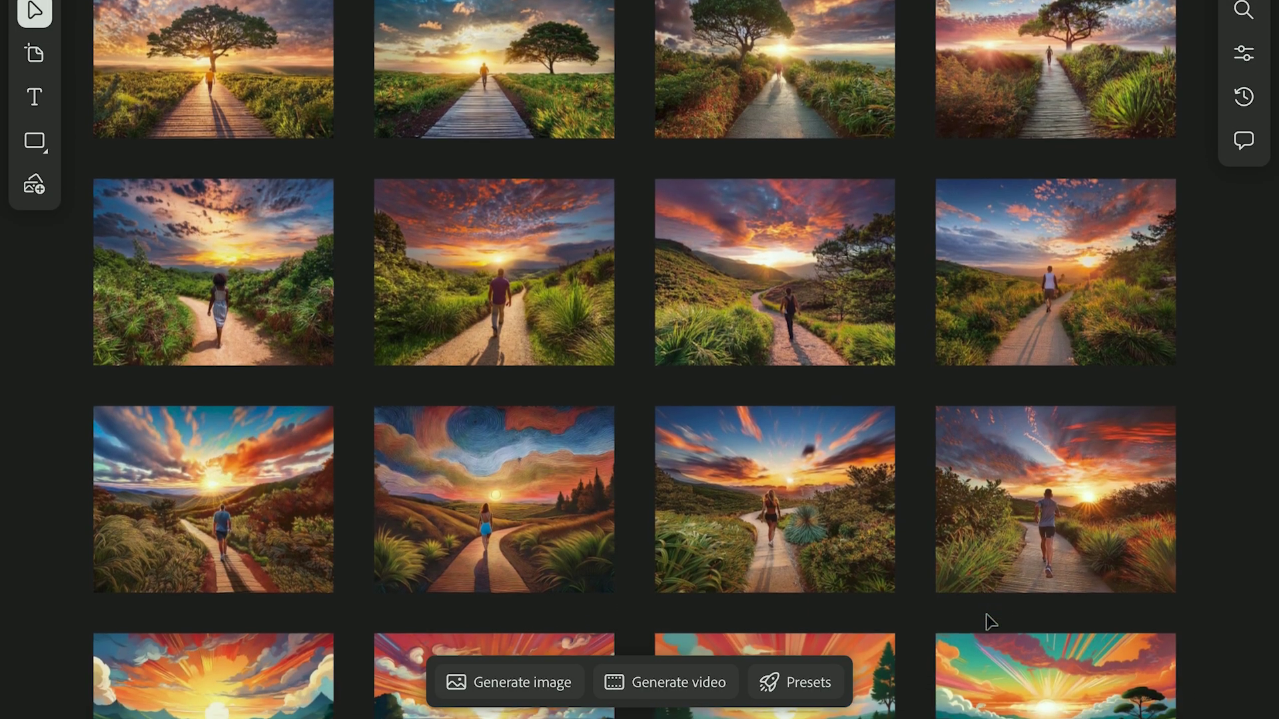
{"action": "scroll", "coordinate": [991, 622], "scroll_direction": "down", "scroll_amount": 2}
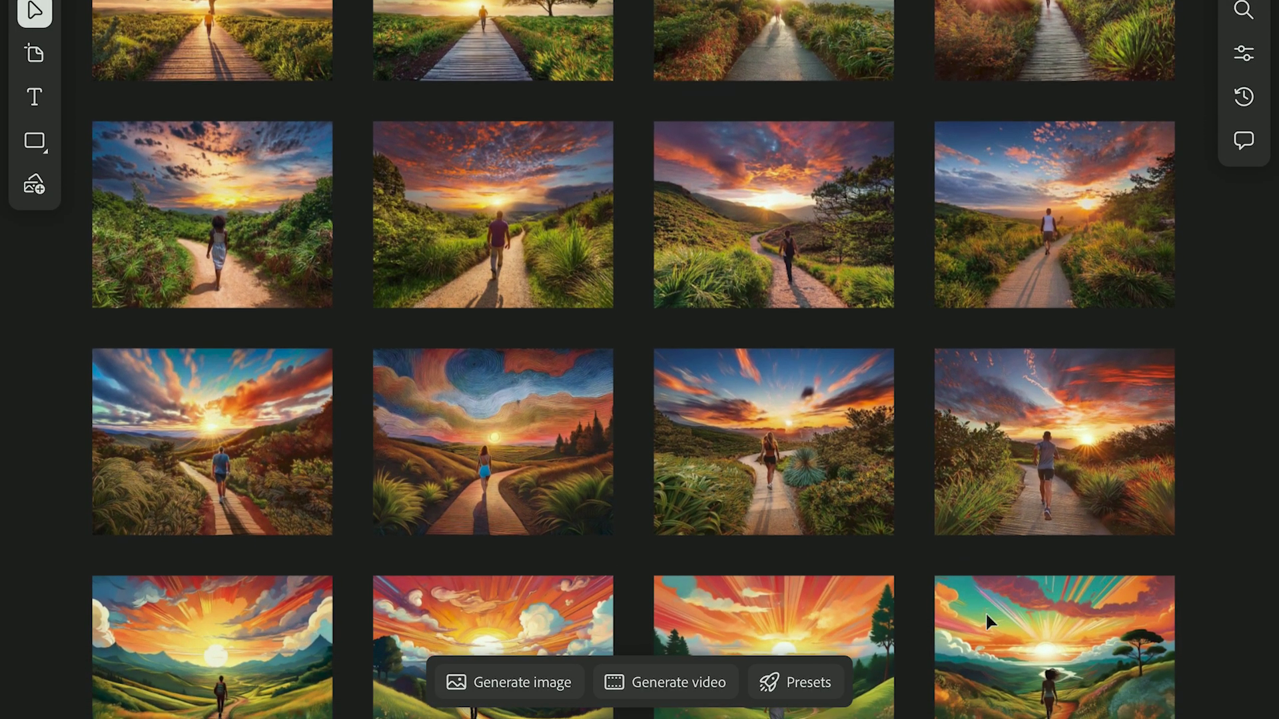
{"action": "scroll", "coordinate": [986, 621], "scroll_direction": "down", "scroll_amount": 2}
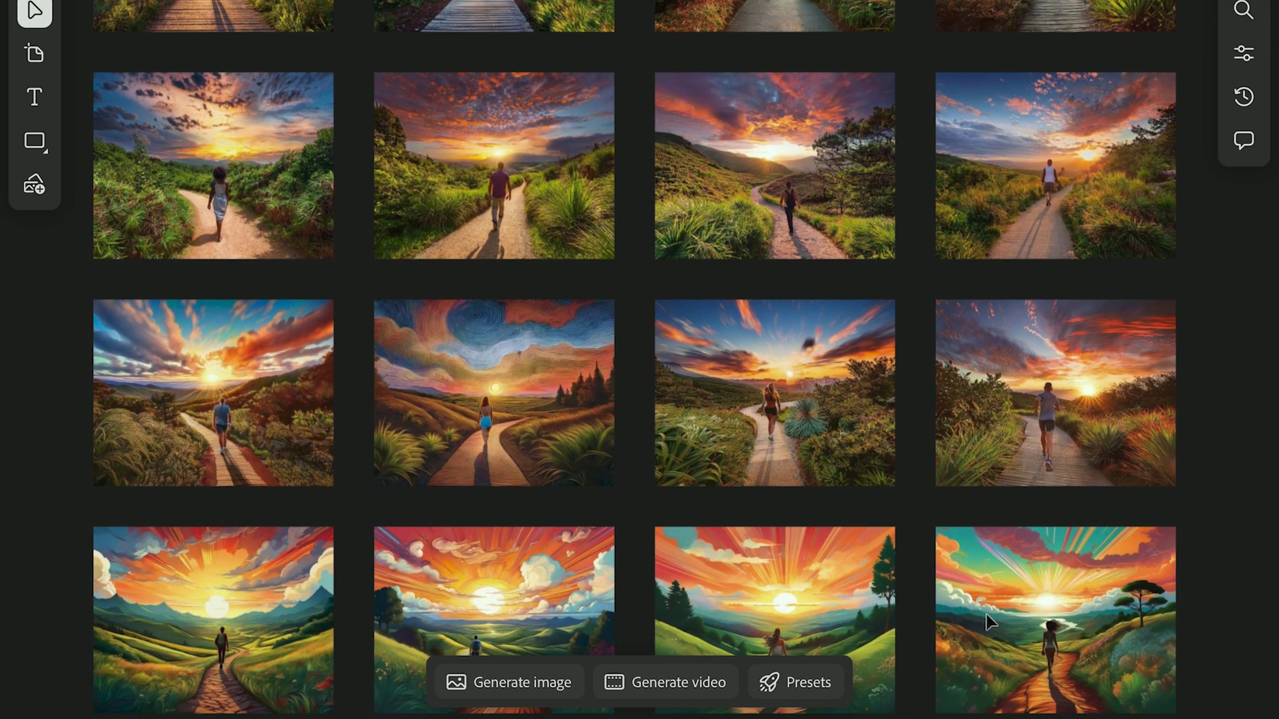
{"action": "scroll", "coordinate": [989, 621], "scroll_direction": "down", "scroll_amount": 2}
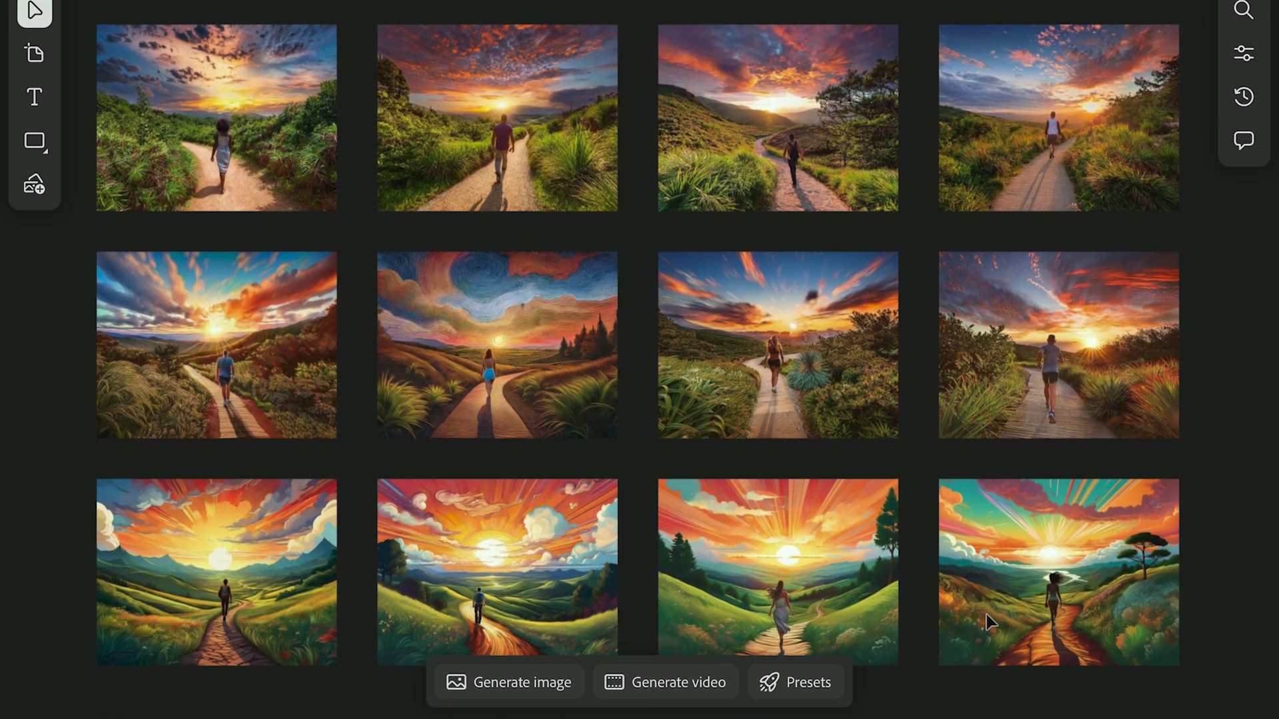
{"action": "scroll", "coordinate": [991, 621], "scroll_direction": "down", "scroll_amount": 2}
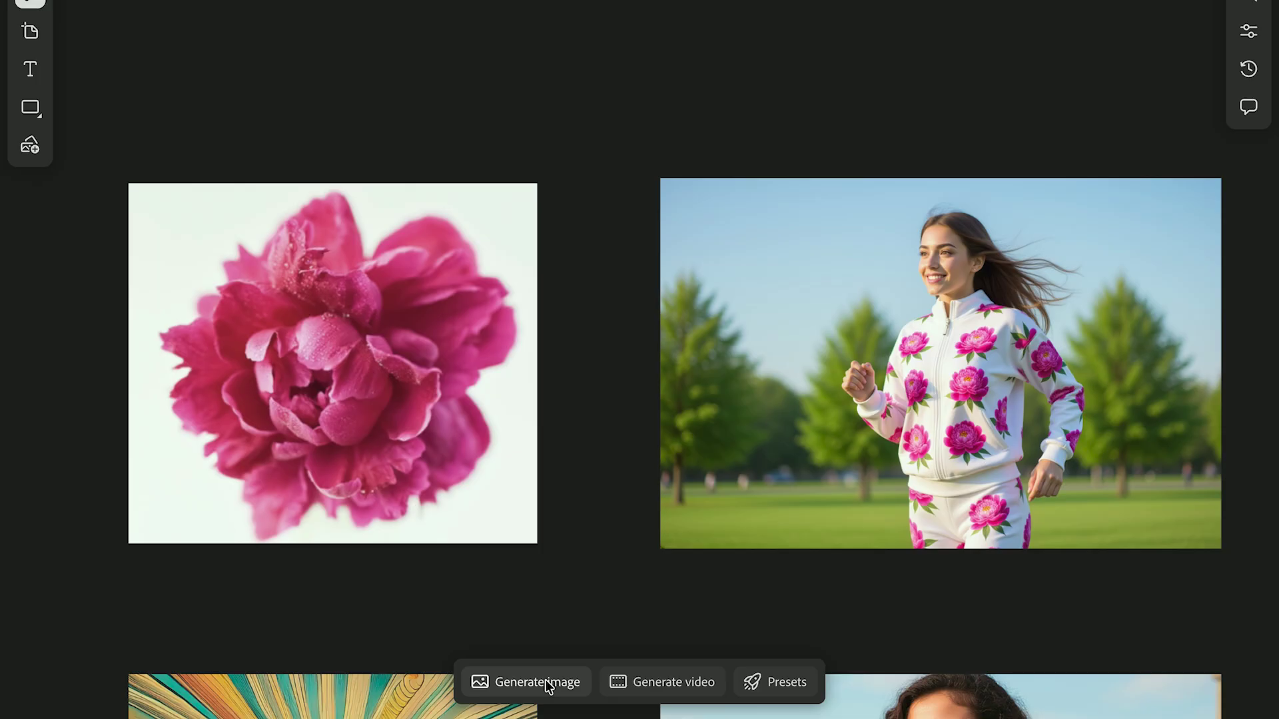
- Enhance the flower-pattern tracksuit prompt and check the credit balance: 5930 of 6000 remaining
{"action": "left_click", "coordinate": [548, 687]}
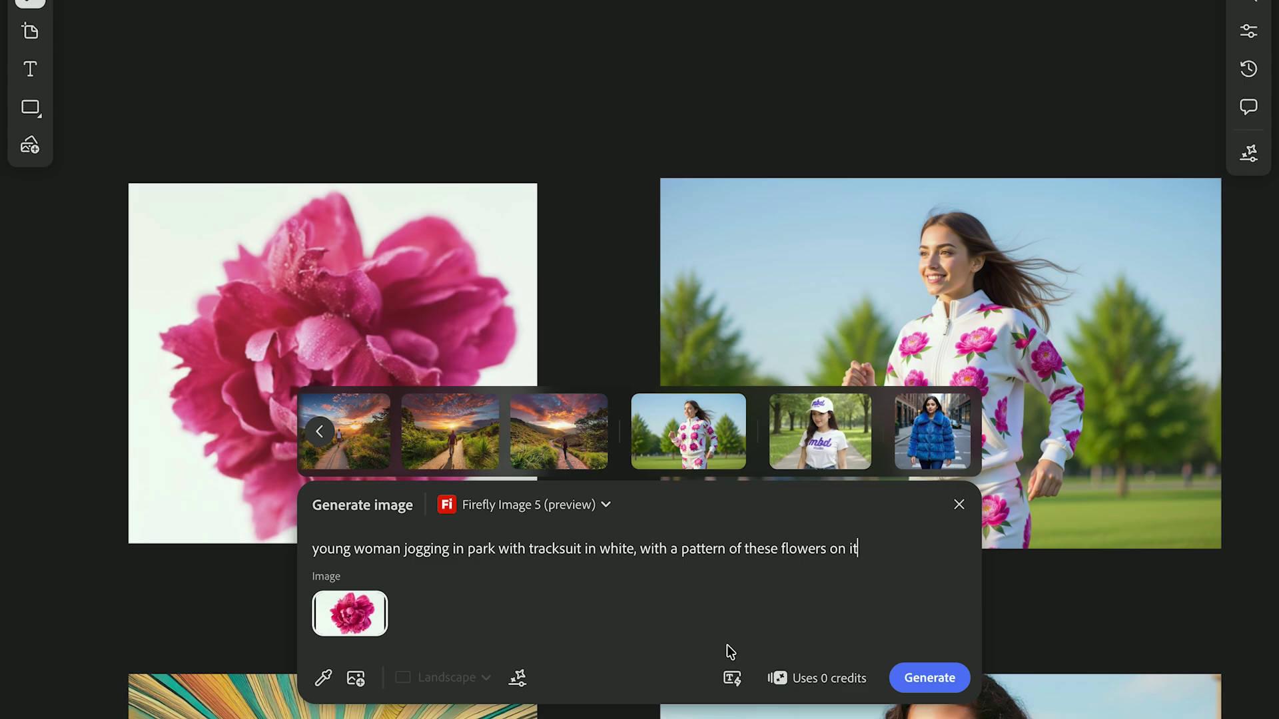
{"action": "key", "text": "ctrl+a"}
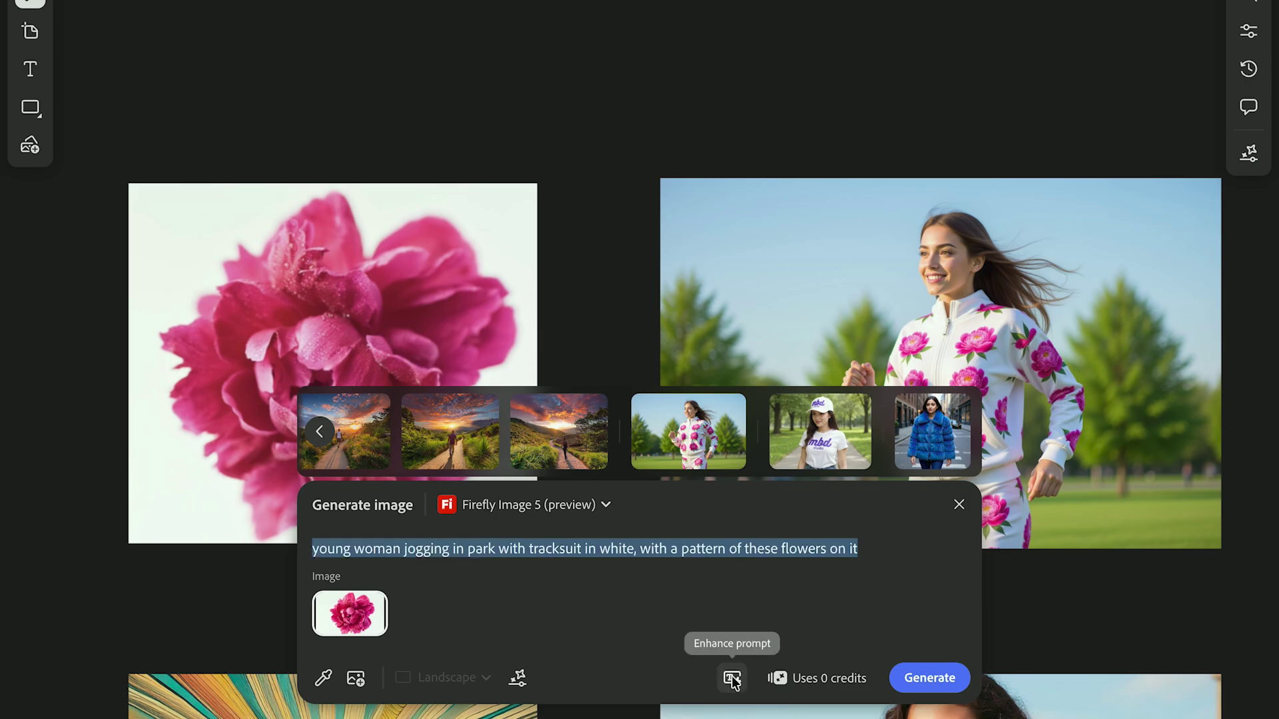
{"action": "left_click", "coordinate": [733, 679]}
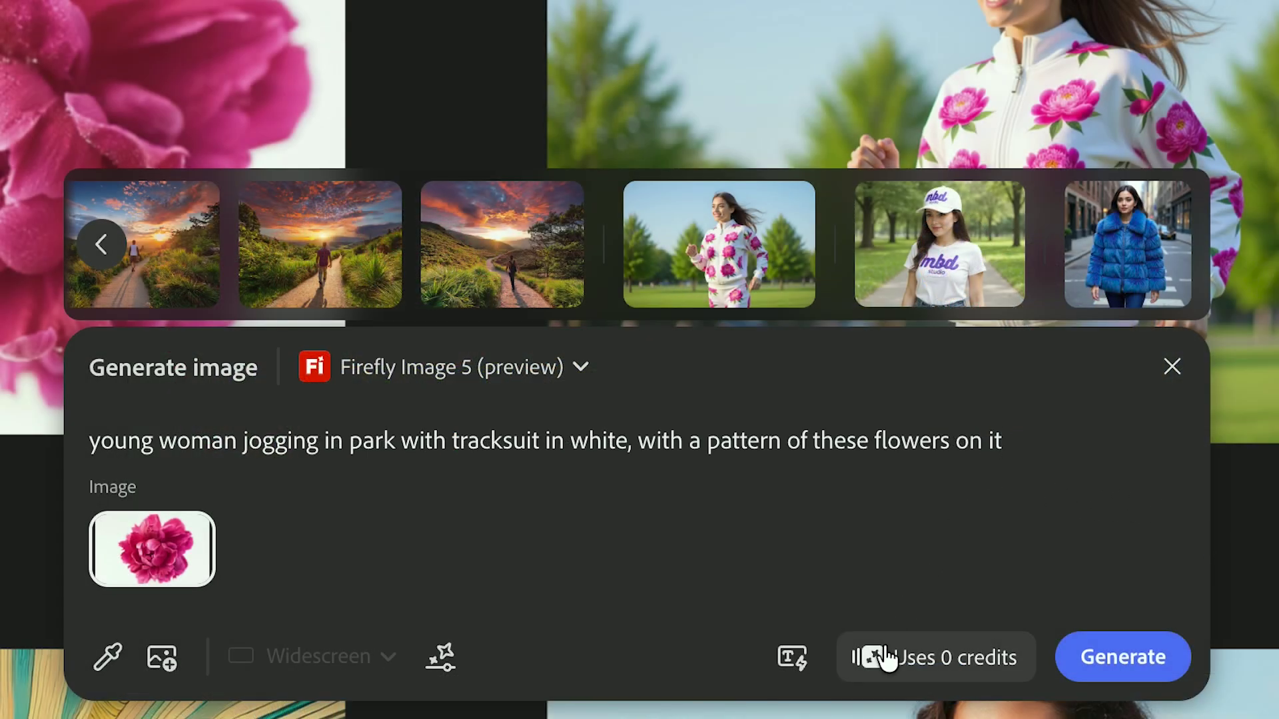
{"action": "left_click", "coordinate": [885, 674]}
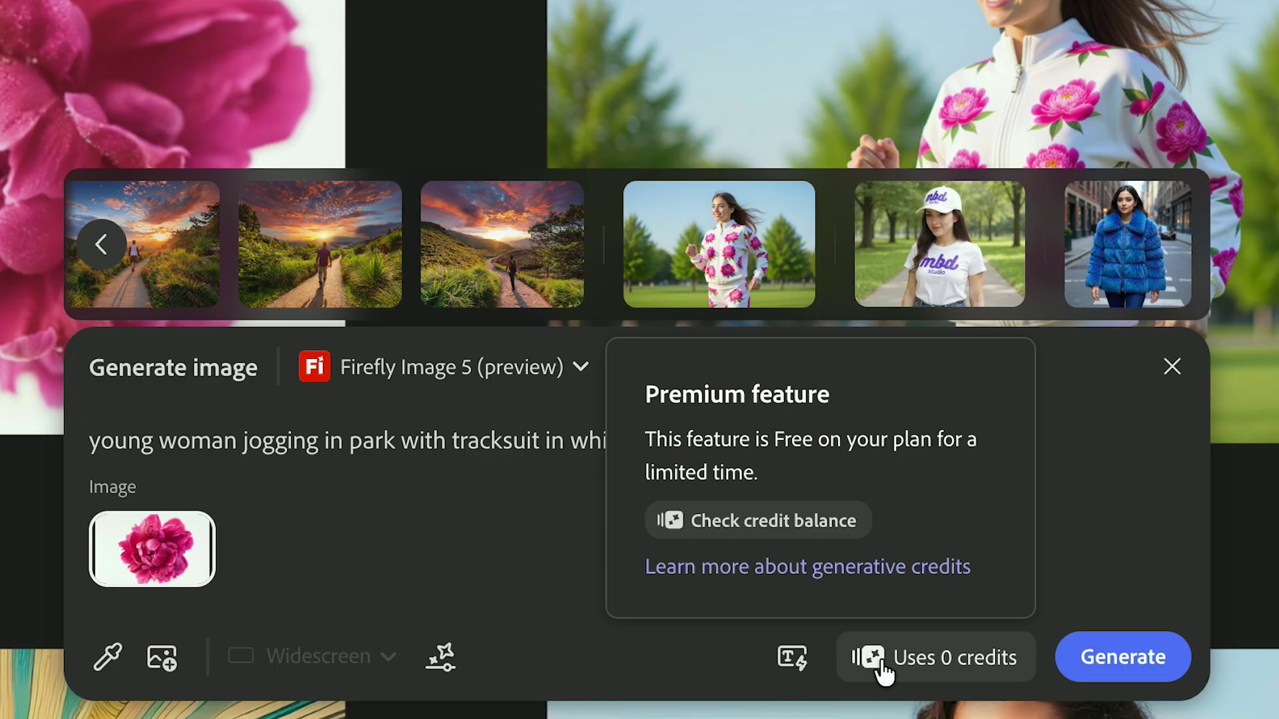
{"action": "left_click", "coordinate": [817, 519]}
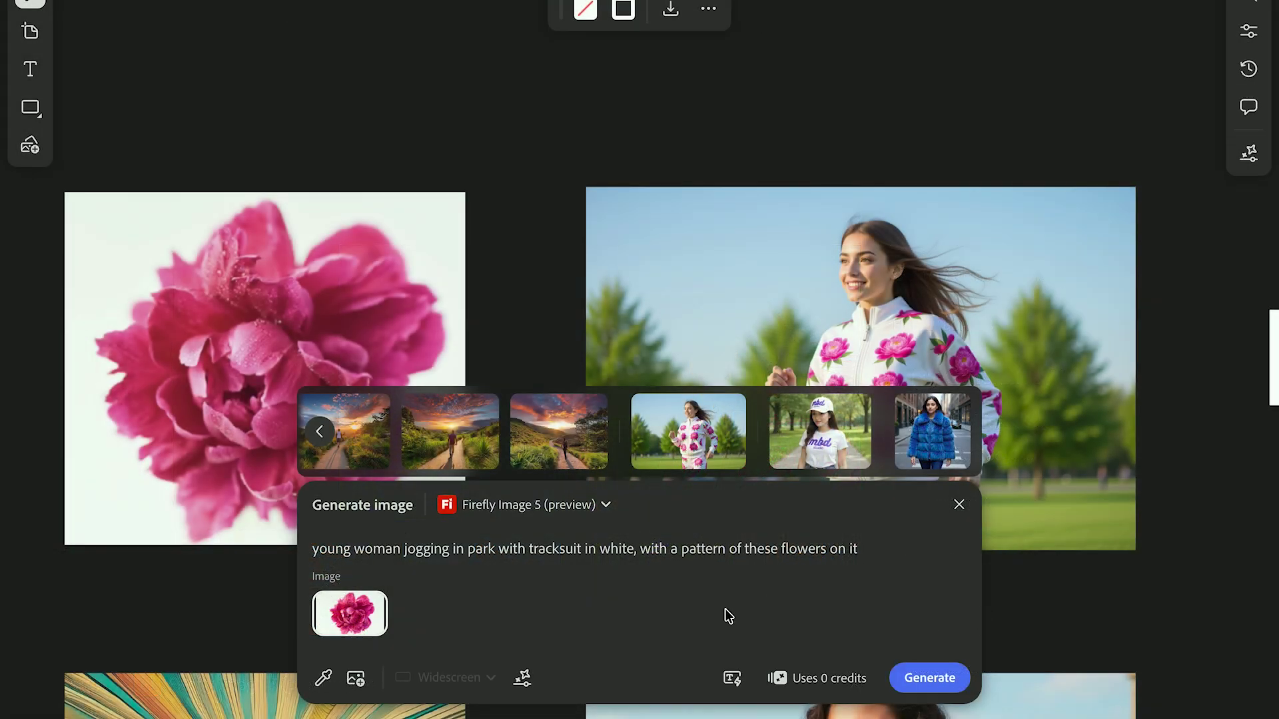
{"action": "left_click", "coordinate": [585, 506]}
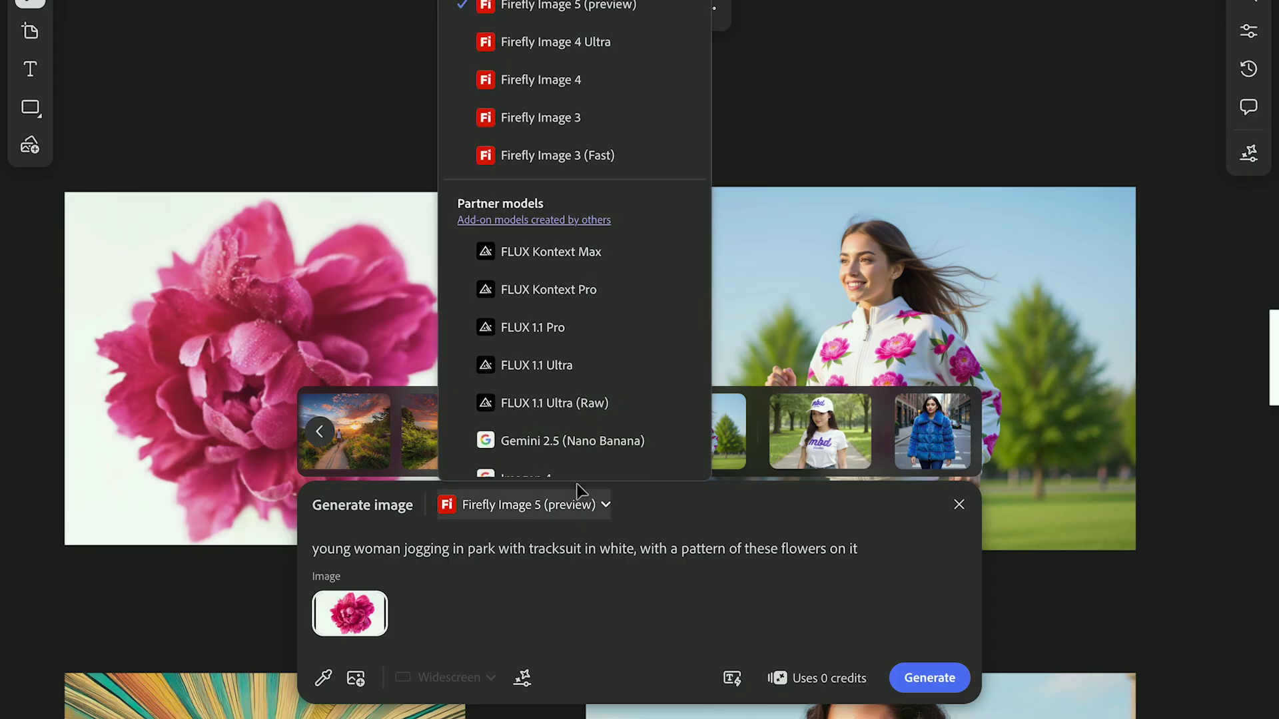
{"action": "scroll", "coordinate": [589, 346], "scroll_direction": "down", "scroll_amount": 1}
{"action": "scroll", "coordinate": [599, 322], "scroll_direction": "up", "scroll_amount": 1}
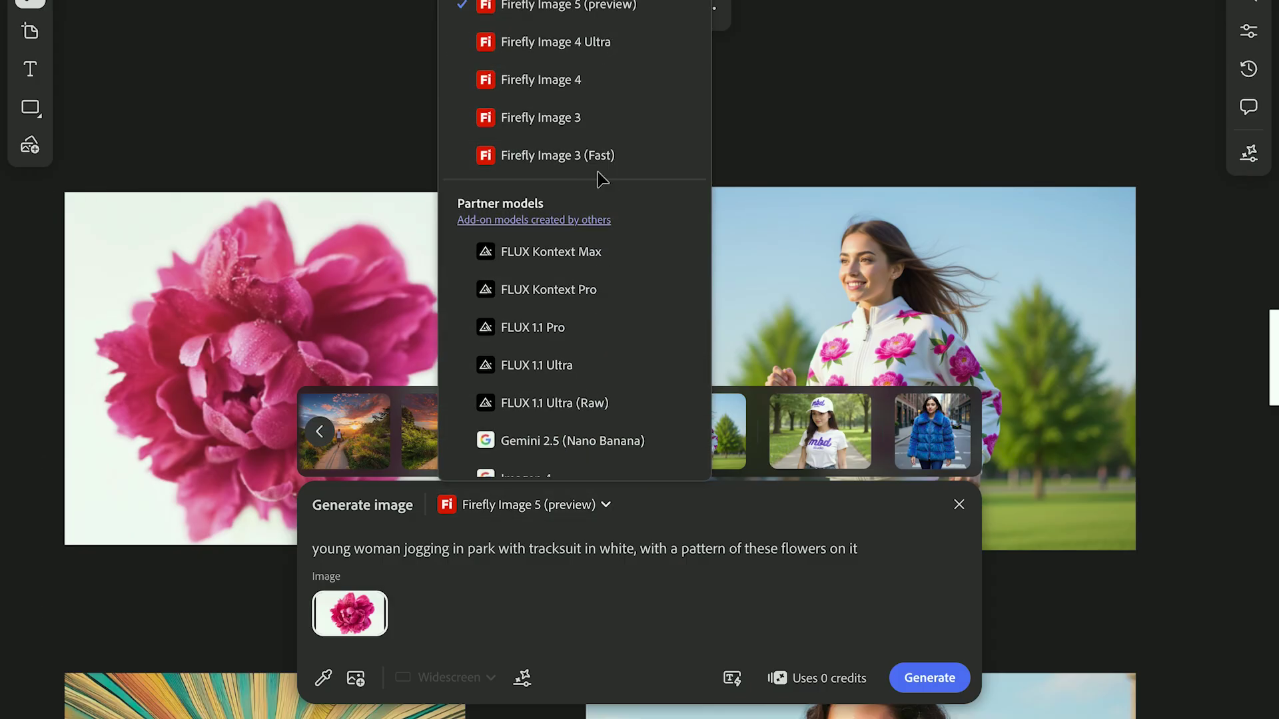
{"action": "scroll", "coordinate": [589, 326], "scroll_direction": "down", "scroll_amount": 3}
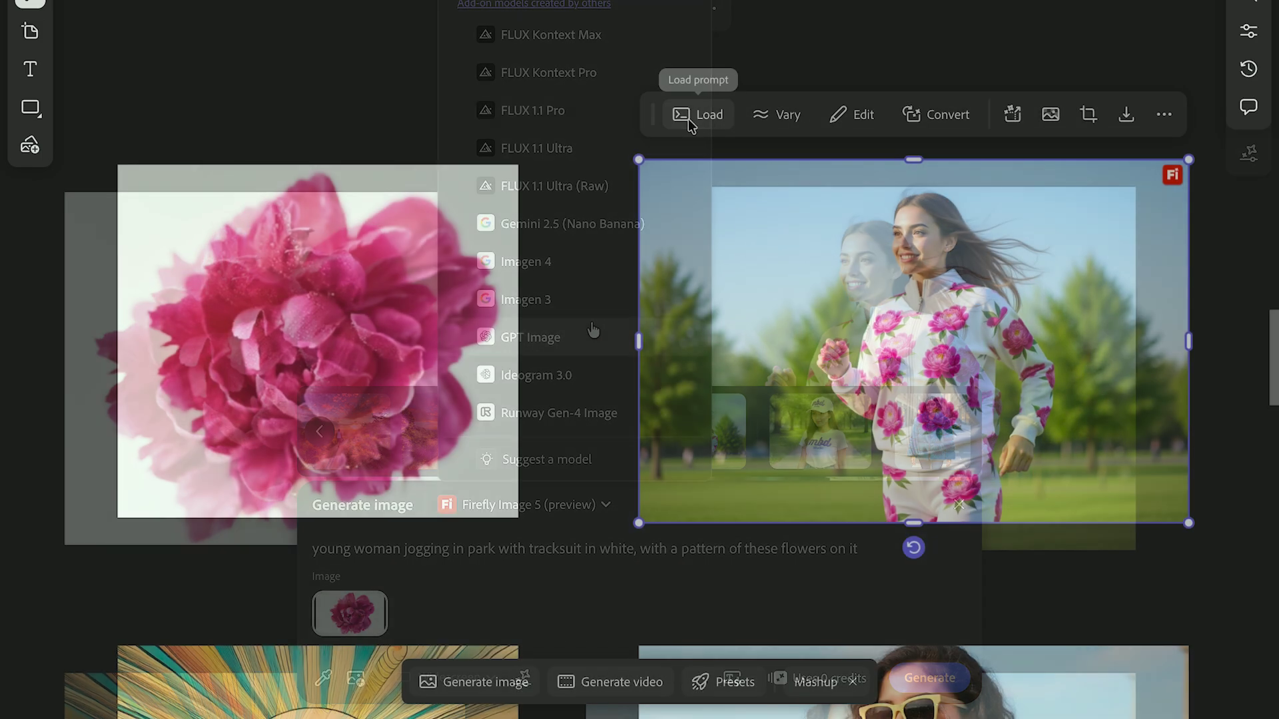
{"action": "left_click", "coordinate": [697, 115]}
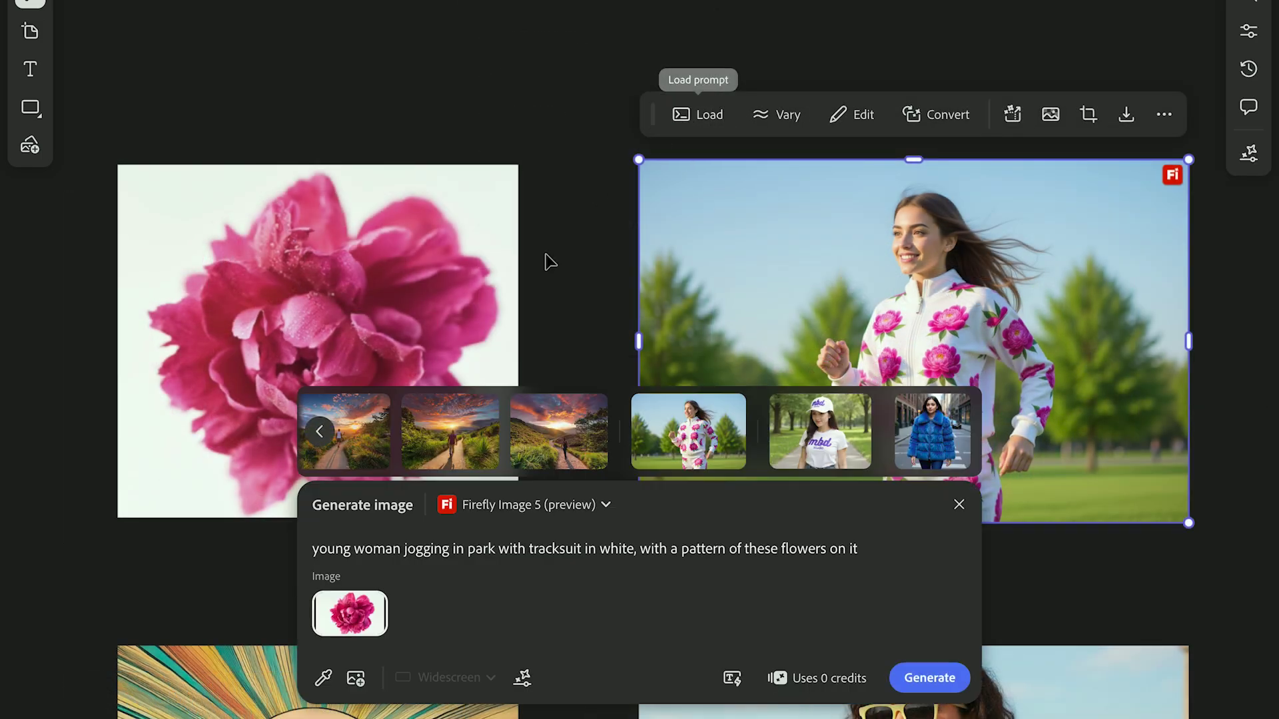
{"action": "mouse_move", "coordinate": [346, 626]}
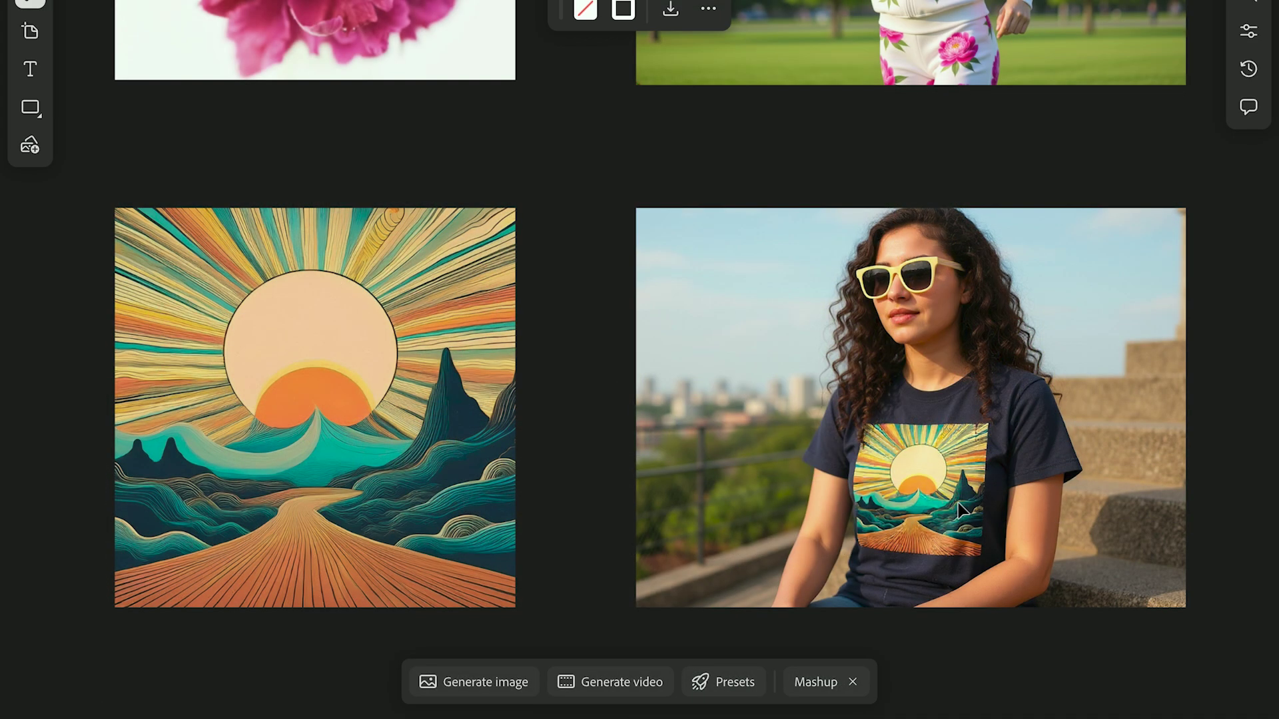
- Inspect the sun-design T-shirt image, then the red-background and beach red-dress restyles
{"action": "left_click", "coordinate": [677, 511]}
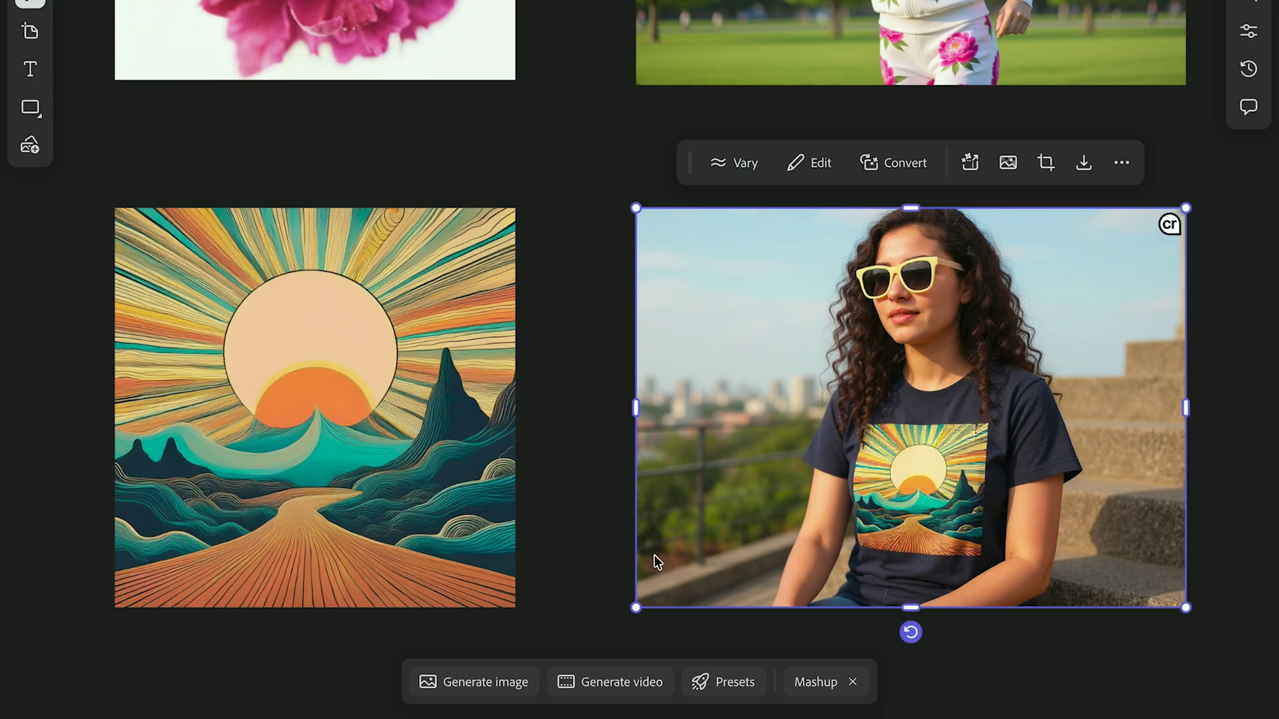
{"action": "left_click", "coordinate": [601, 563]}
{"action": "scroll", "coordinate": [601, 562], "scroll_direction": "down", "scroll_amount": 5}
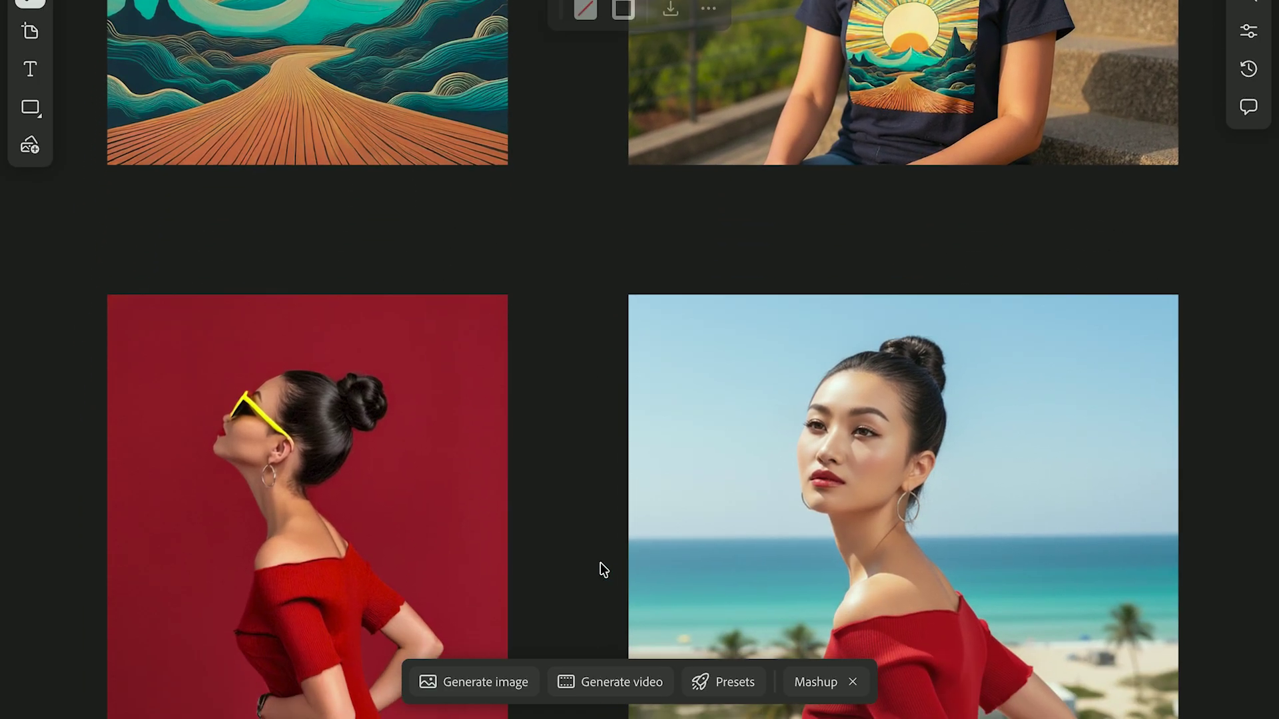
{"action": "scroll", "coordinate": [601, 562], "scroll_direction": "down", "scroll_amount": 3}
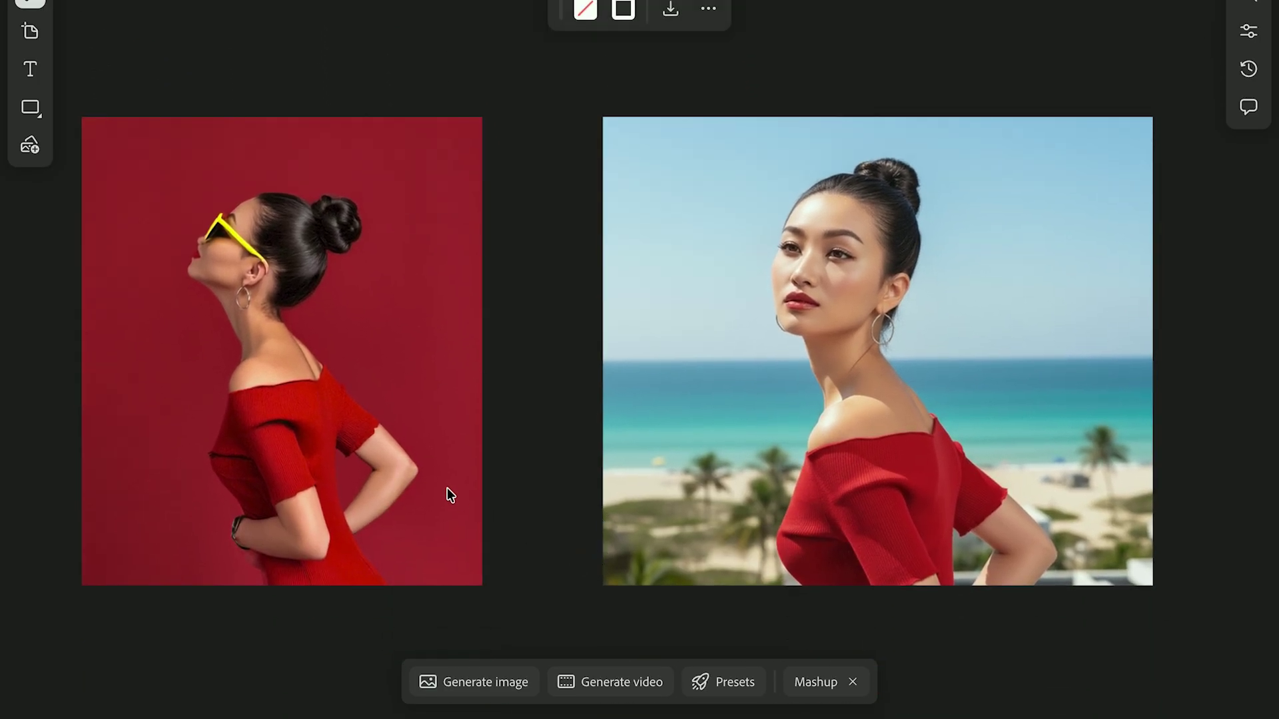
{"action": "left_click", "coordinate": [447, 488]}
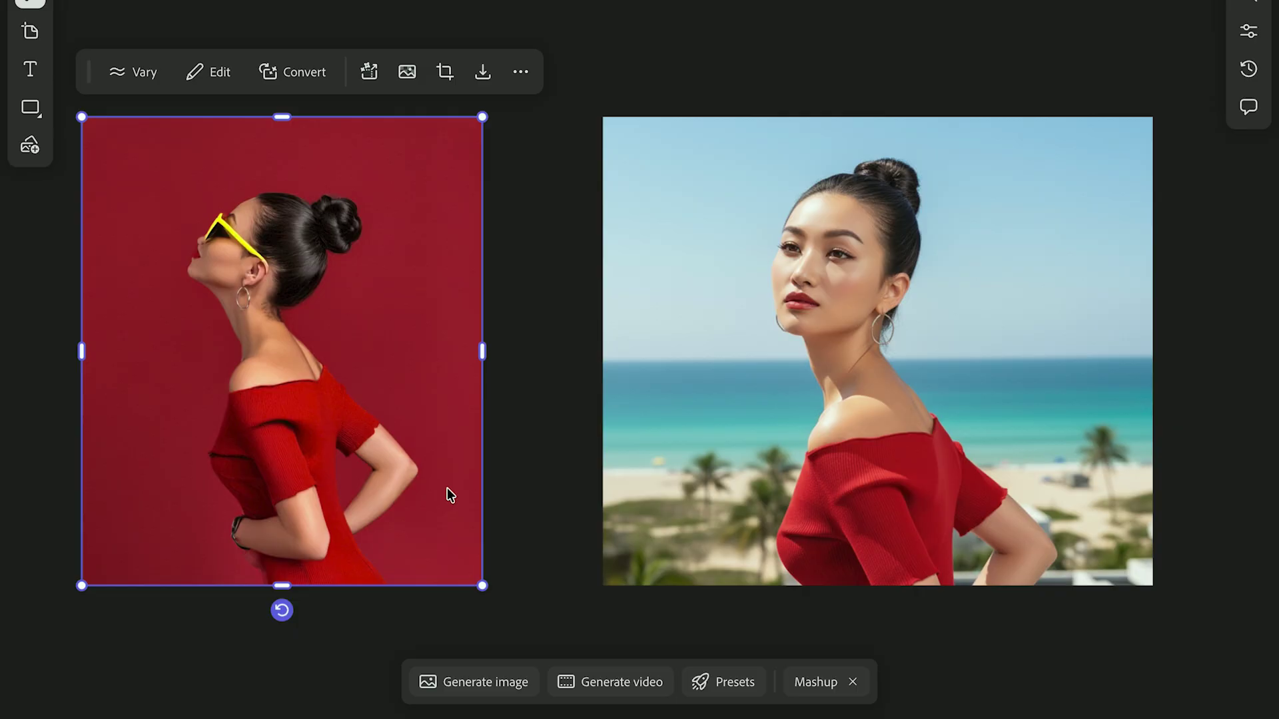
{"action": "left_click", "coordinate": [731, 427]}
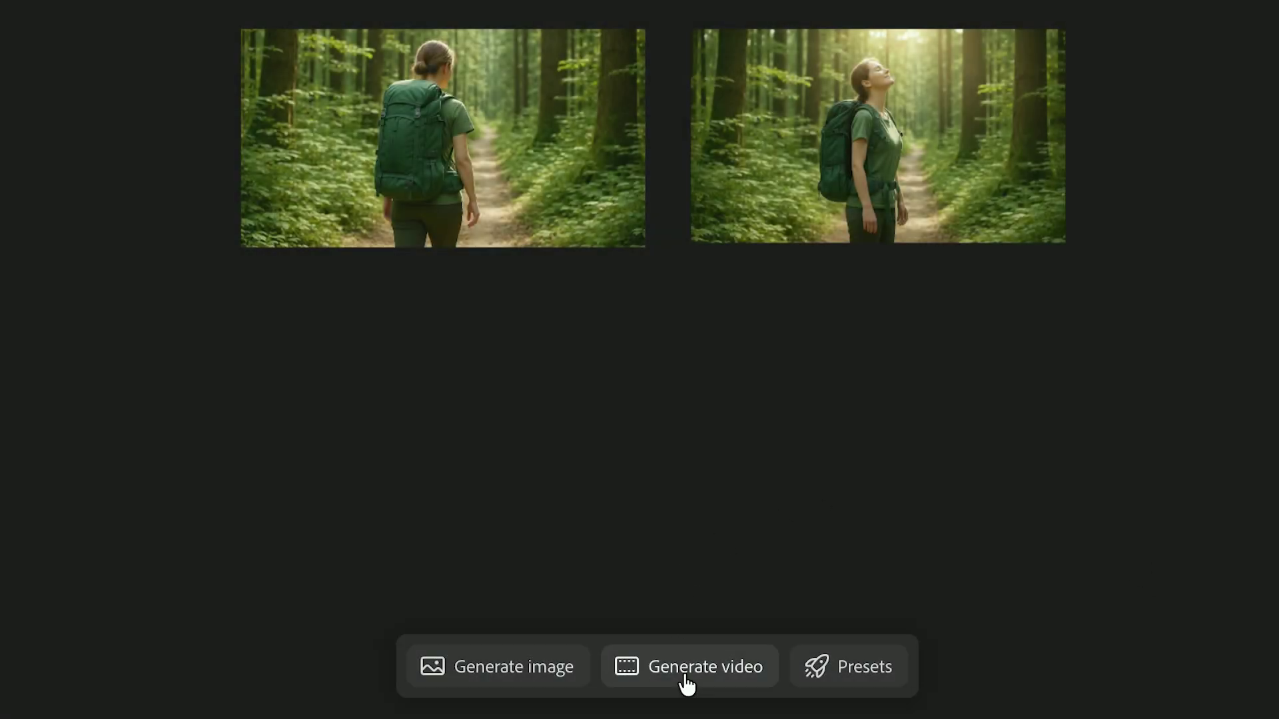
- Enhance the forest video prompt into a detailed scene of a woman pausing in dappled forest sunlight
{"action": "left_click", "coordinate": [654, 673]}
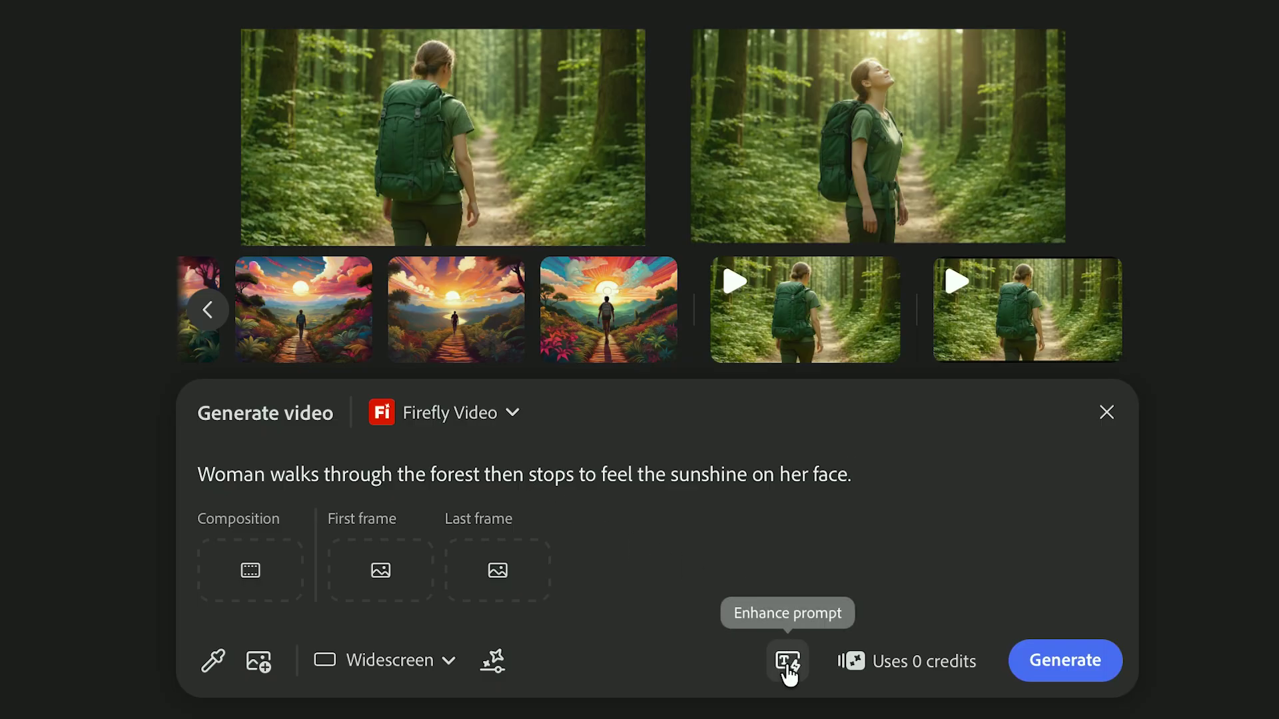
{"action": "left_click", "coordinate": [788, 662]}
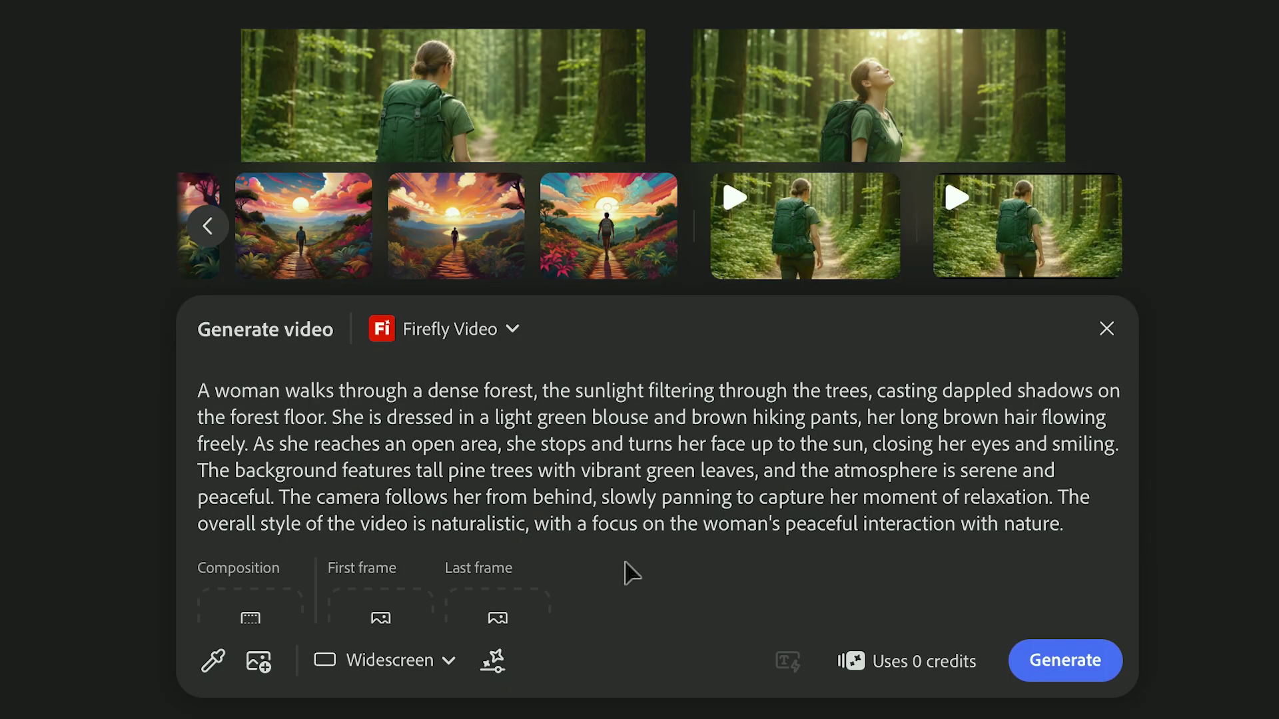
- Set the walking forest image as first frame and the sun-facing image as last frame, then view video models
{"action": "left_click", "coordinate": [374, 611]}
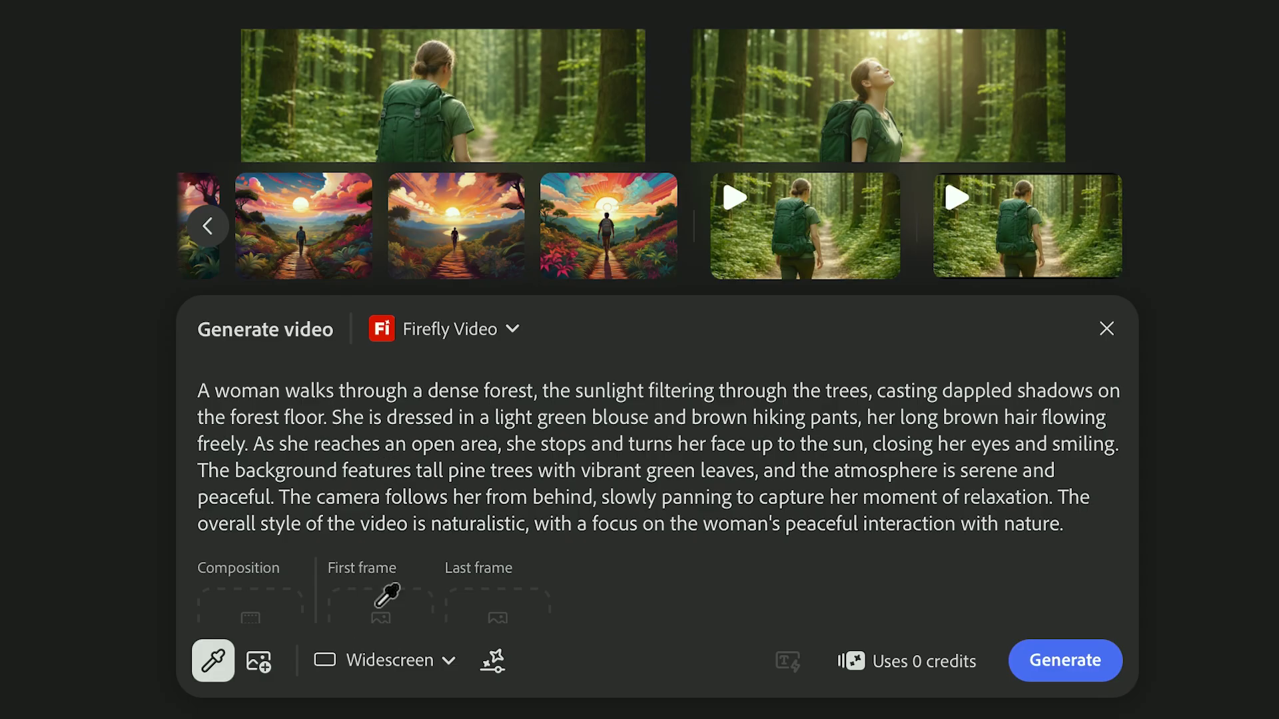
{"action": "left_click", "coordinate": [425, 117]}
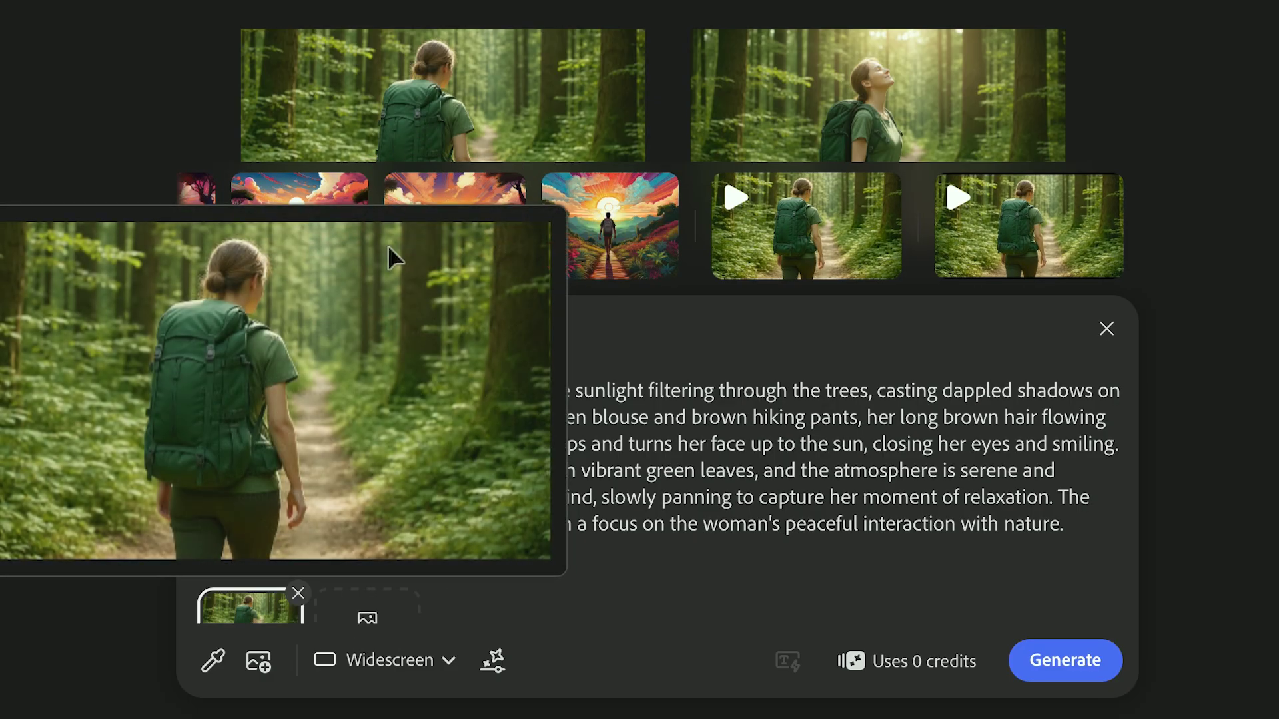
{"action": "left_click", "coordinate": [363, 616]}
{"action": "left_click", "coordinate": [363, 616]}
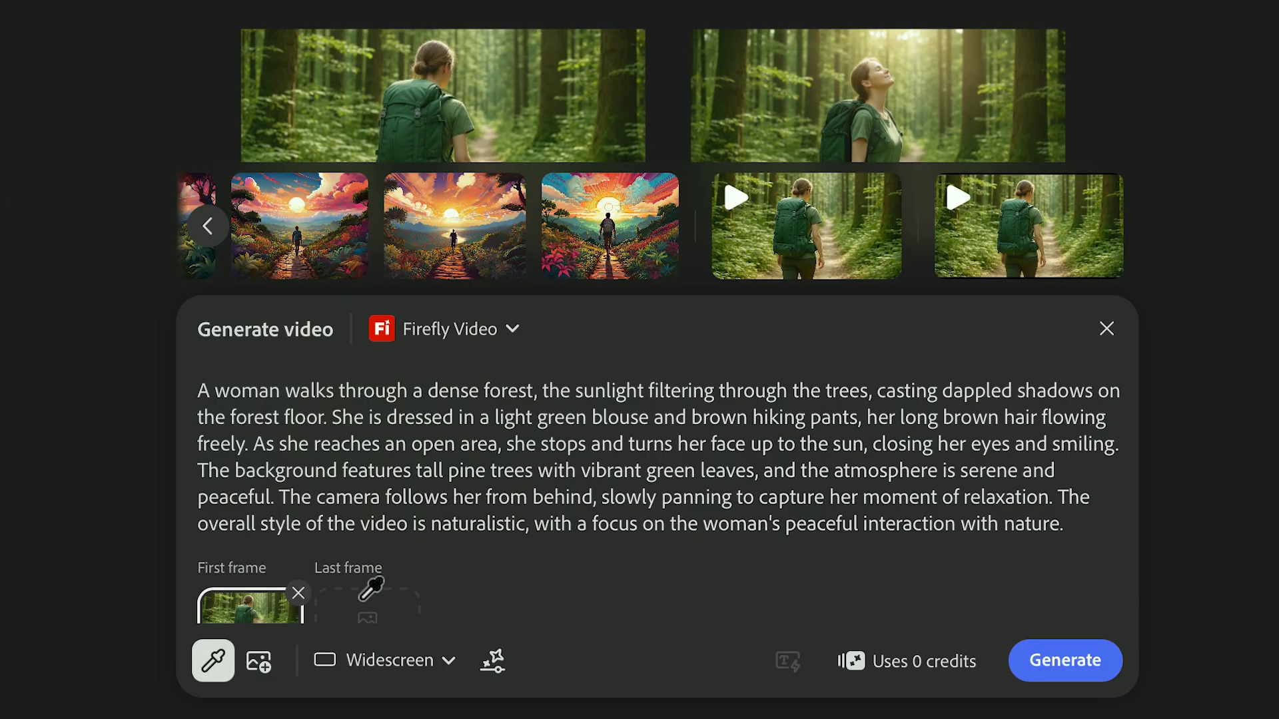
{"action": "left_click", "coordinate": [768, 66]}
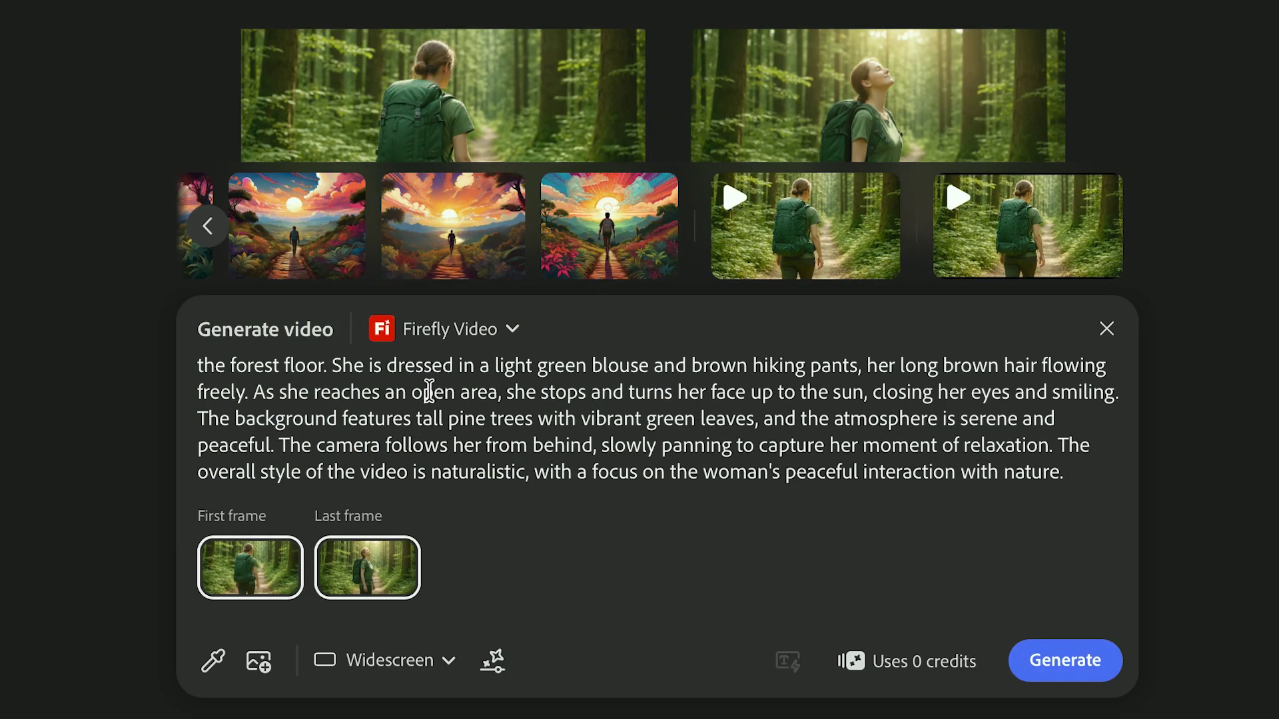
{"action": "scroll", "coordinate": [429, 391], "scroll_direction": "up", "scroll_amount": 2}
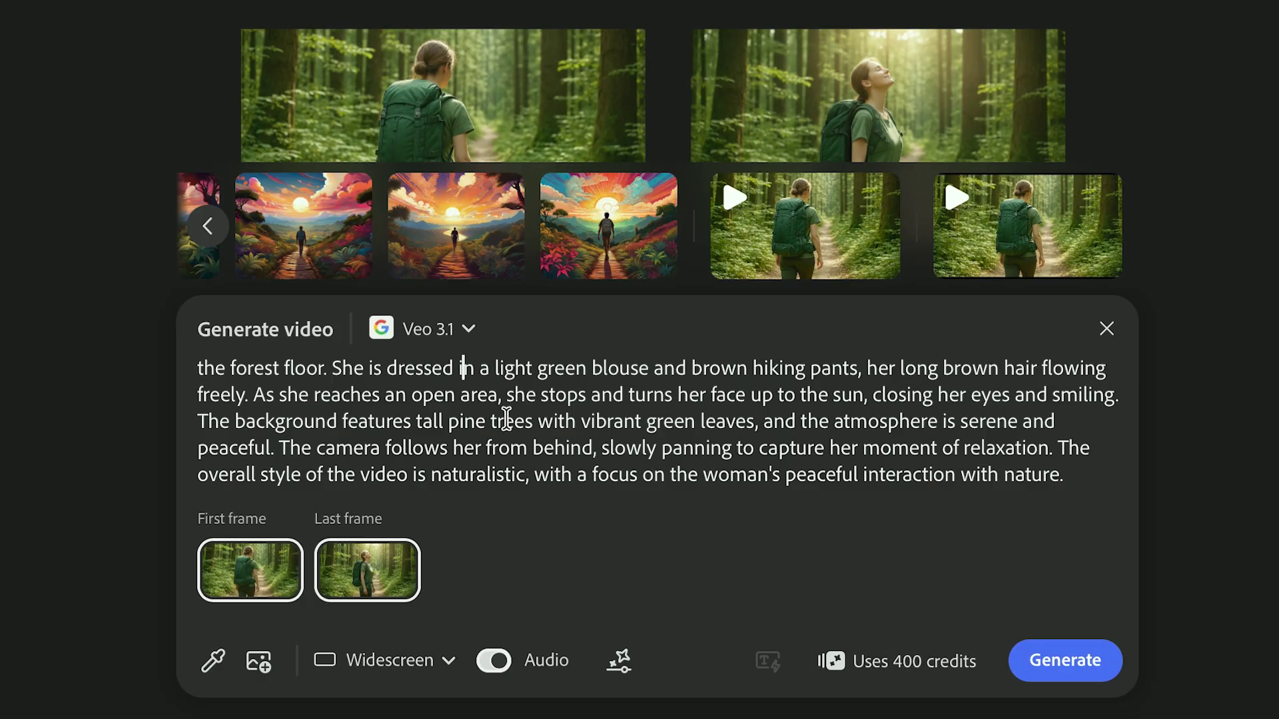
{"action": "left_click", "coordinate": [445, 329]}
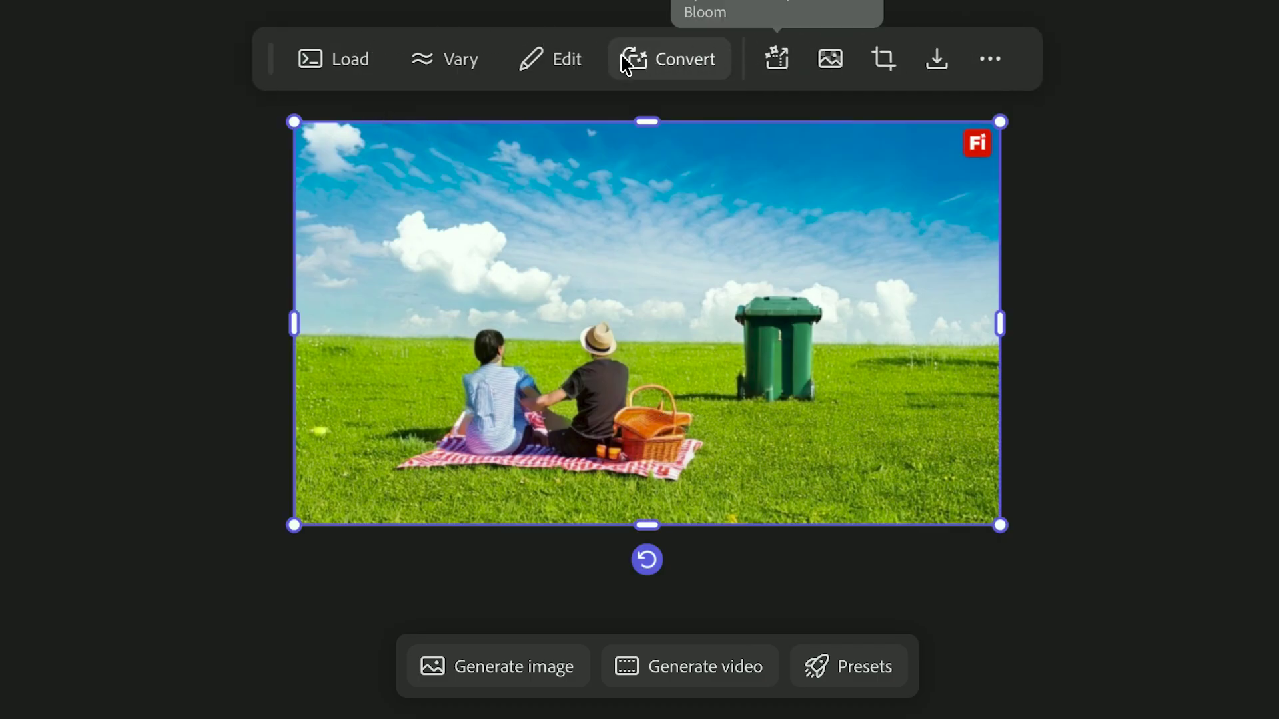
- Insert a hot-air balloon into the picnic photo's sky and remove the green trash can
{"action": "left_click", "coordinate": [557, 70]}
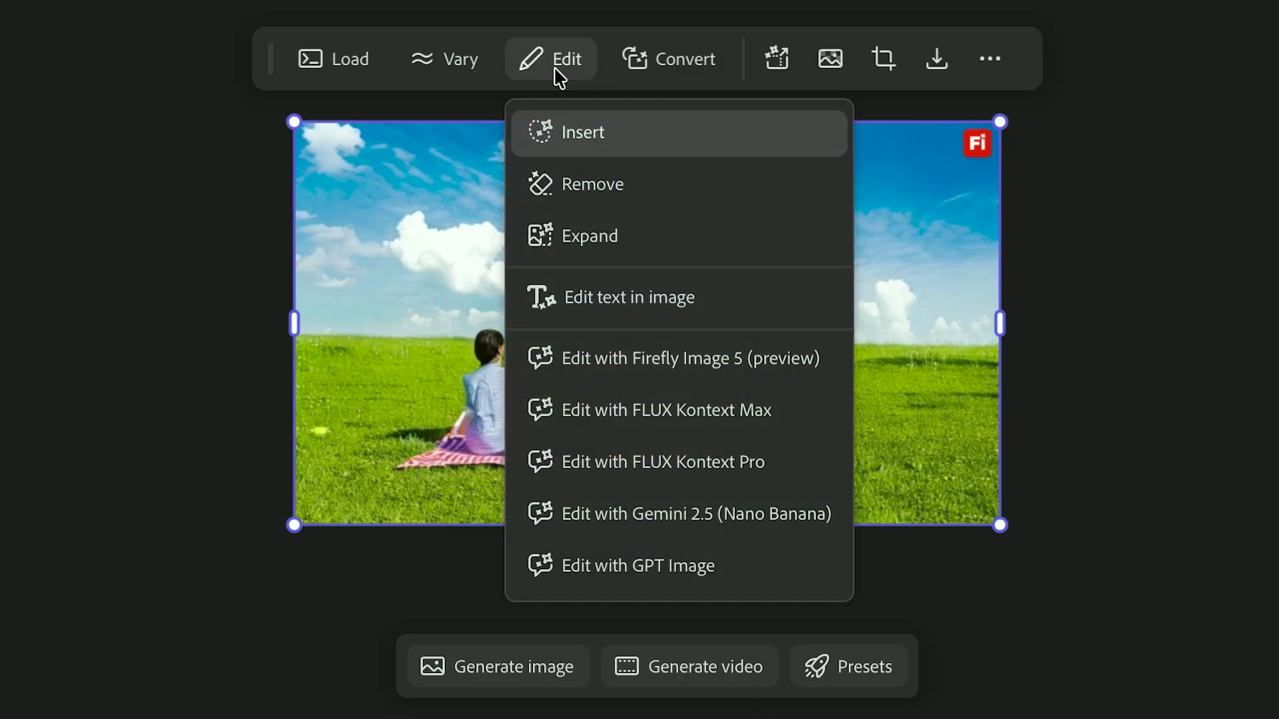
{"action": "left_click", "coordinate": [572, 133]}
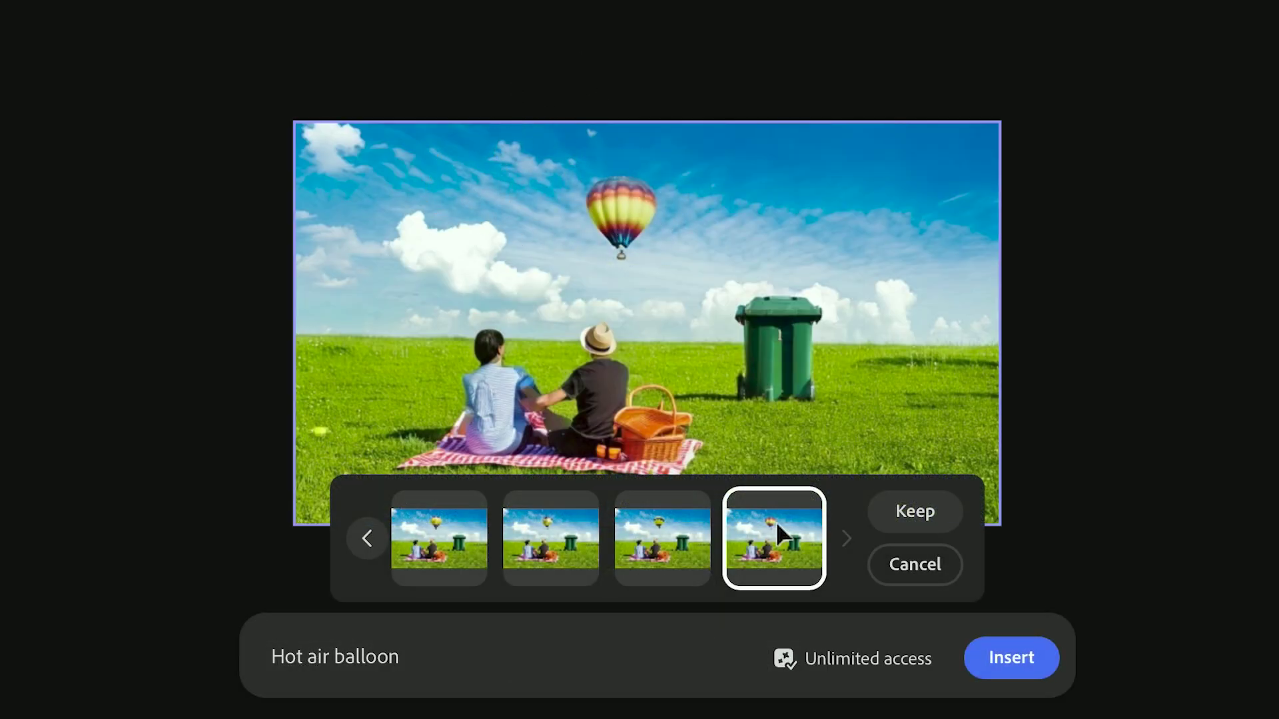
{"action": "left_click", "coordinate": [917, 515]}
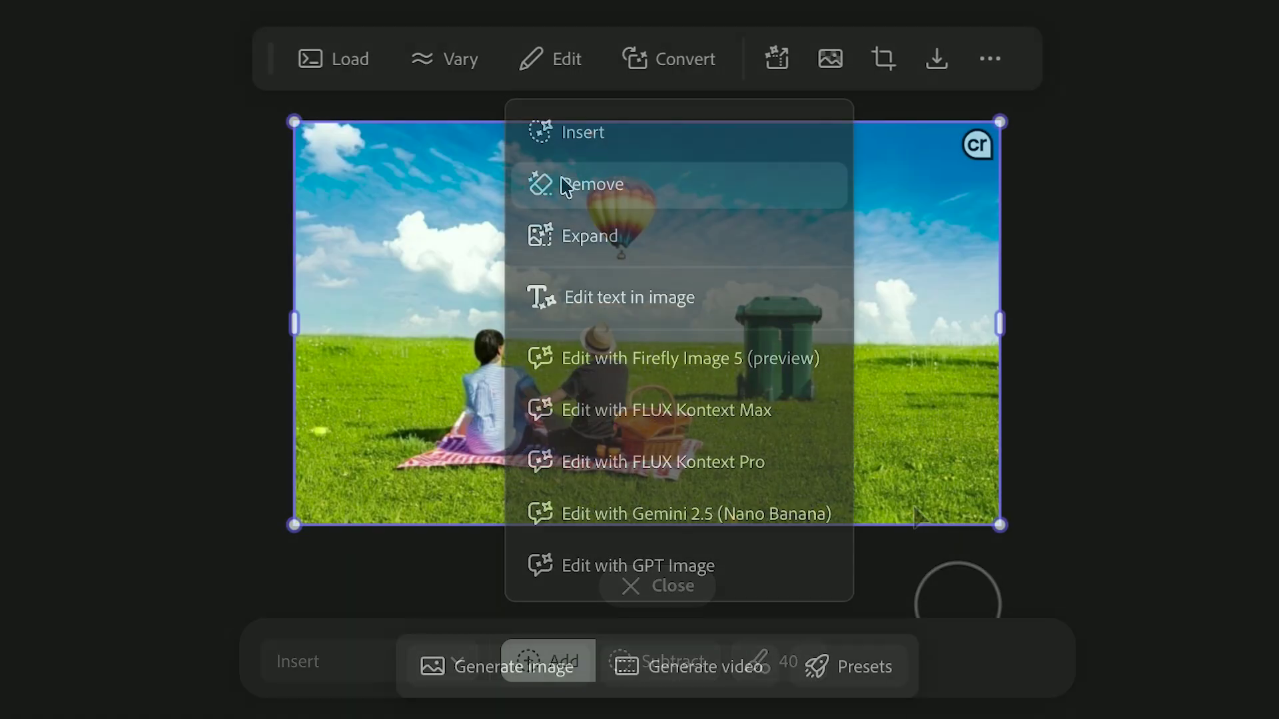
{"action": "left_click", "coordinate": [572, 180]}
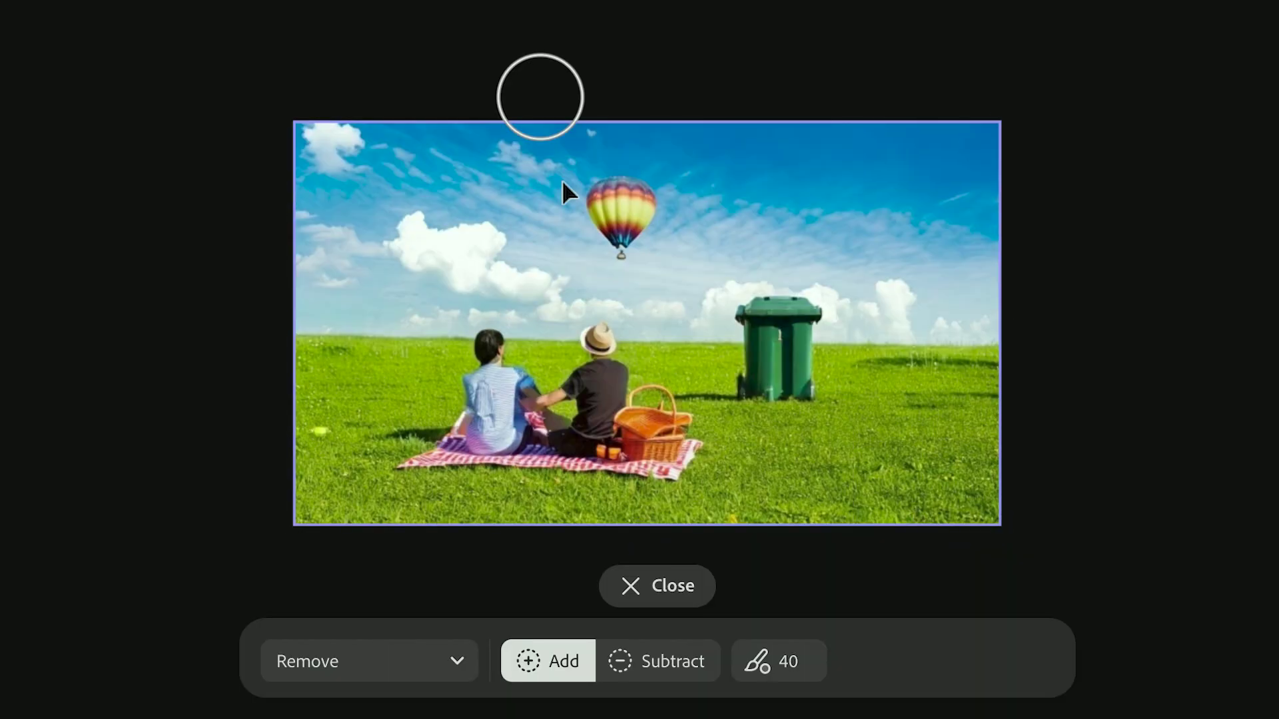
{"action": "mouse_move", "coordinate": [779, 380]}
{"action": "left_mouse_down"}
{"action": "mouse_move", "coordinate": [752, 367]}
{"action": "mouse_move", "coordinate": [760, 330]}
{"action": "mouse_move", "coordinate": [797, 318]}
{"action": "mouse_move", "coordinate": [790, 389]}
{"action": "left_mouse_up"}
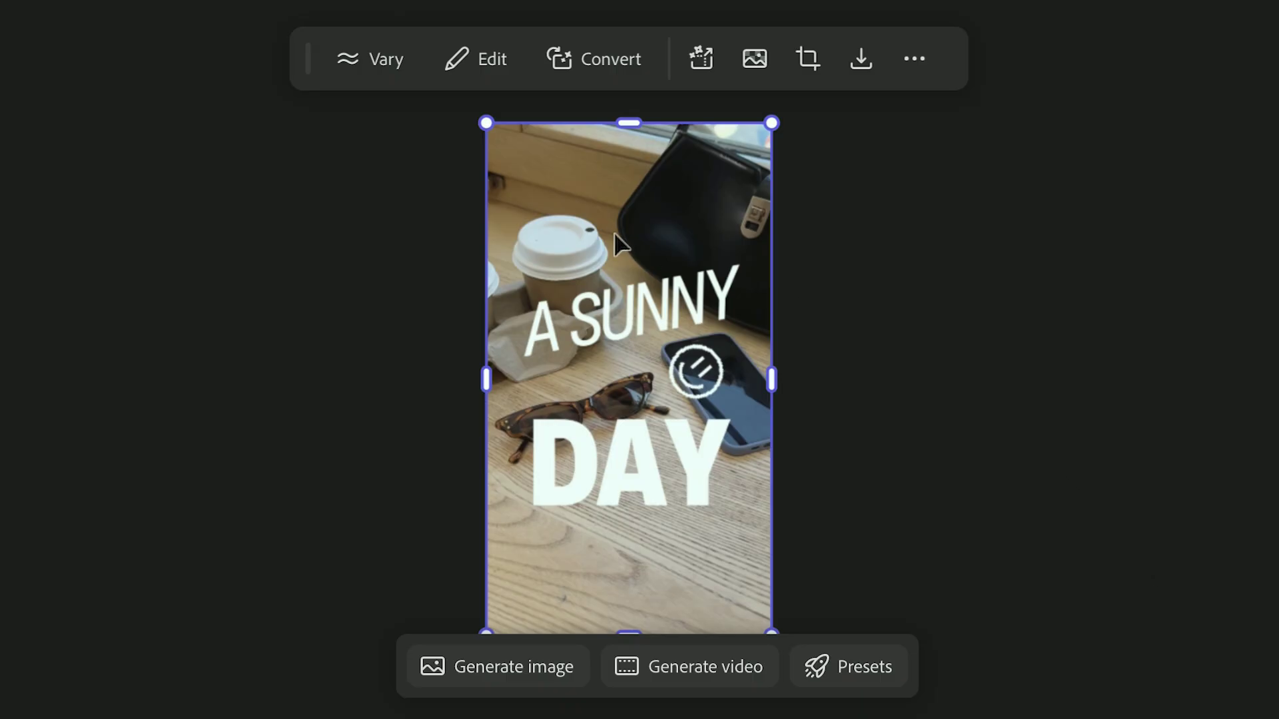
- Change the poster text from A SUNNY DAY to A CLOUDY DAY
{"action": "left_click", "coordinate": [474, 59]}
{"action": "left_click", "coordinate": [571, 293]}
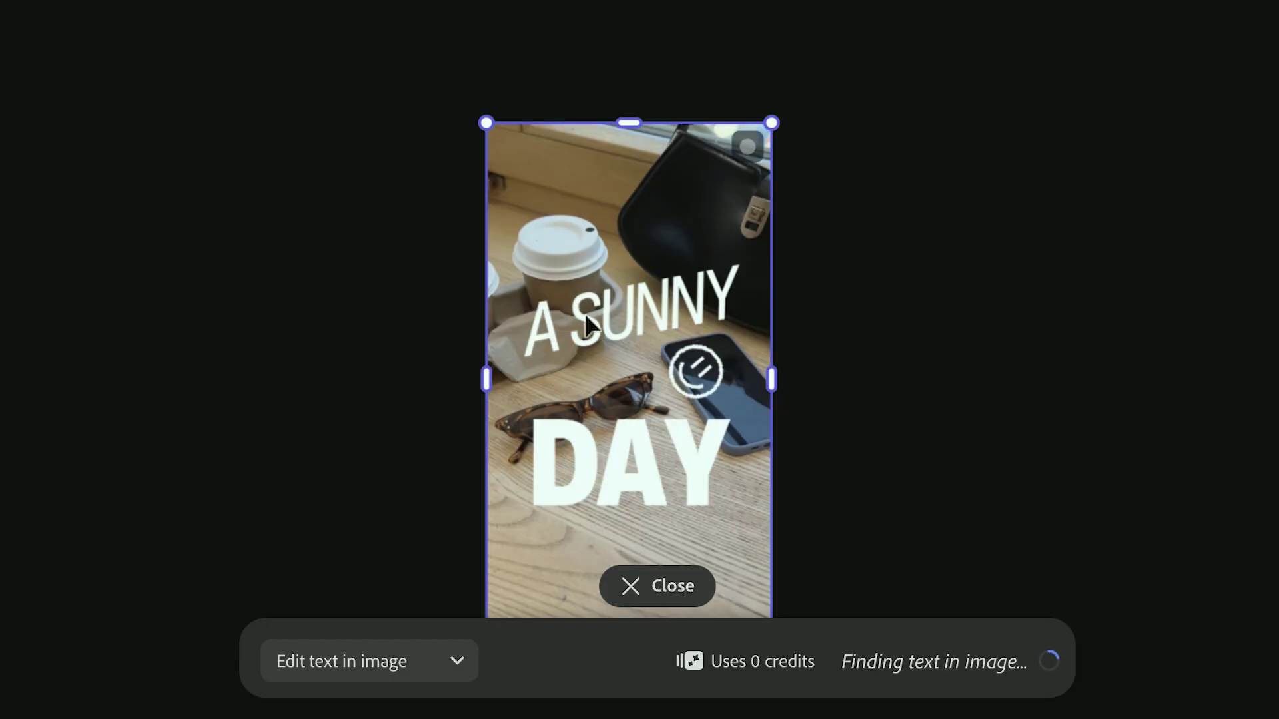
{"action": "double_click", "coordinate": [590, 315]}
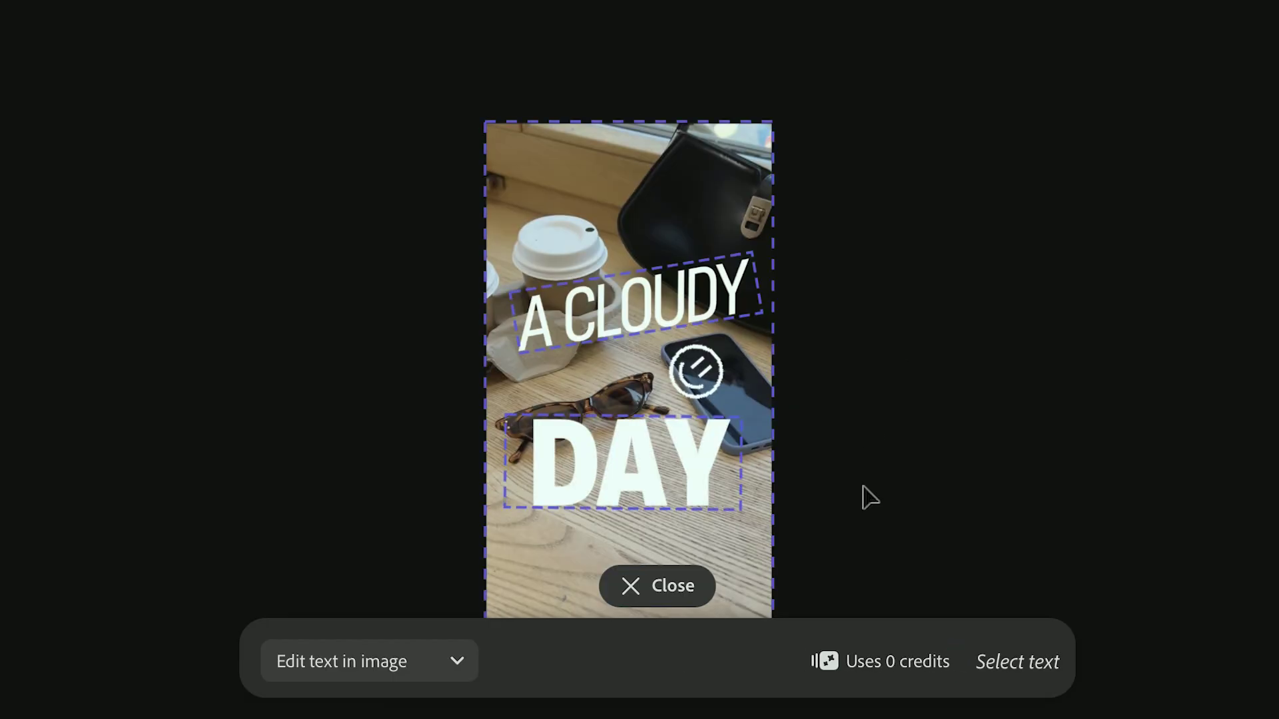
{"action": "left_click", "coordinate": [659, 593]}
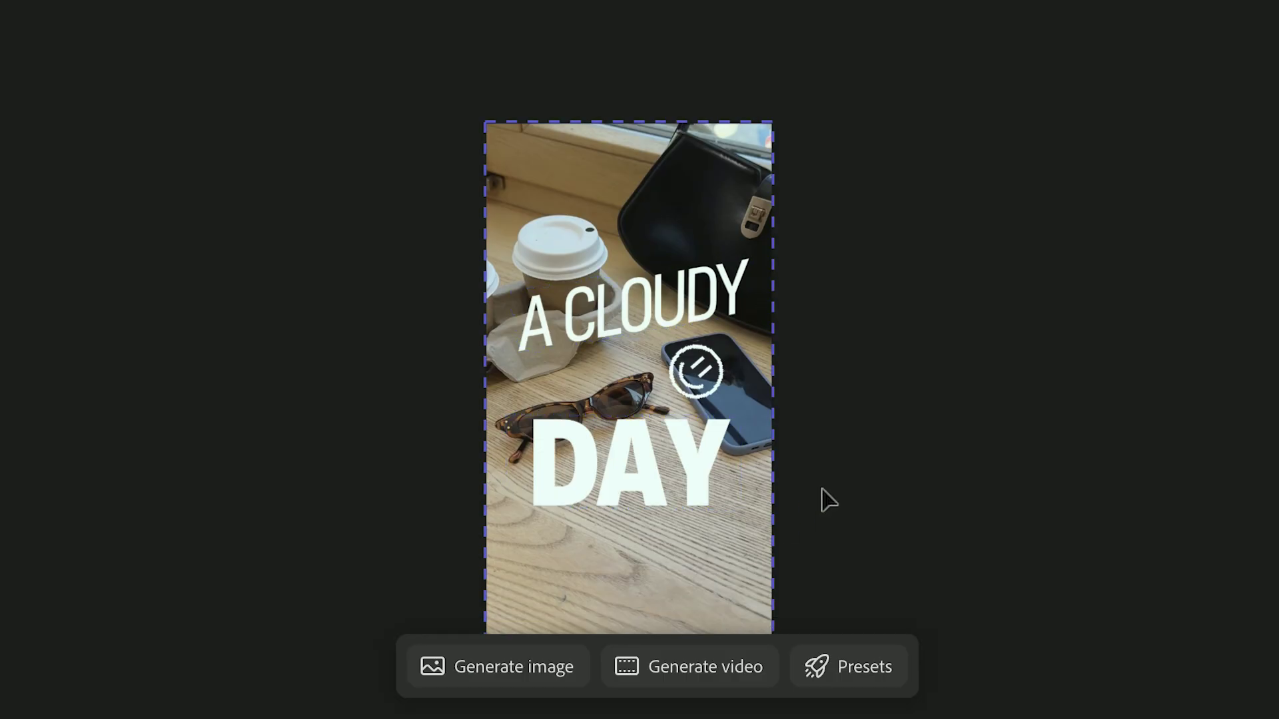
{"action": "left_click", "coordinate": [884, 440]}
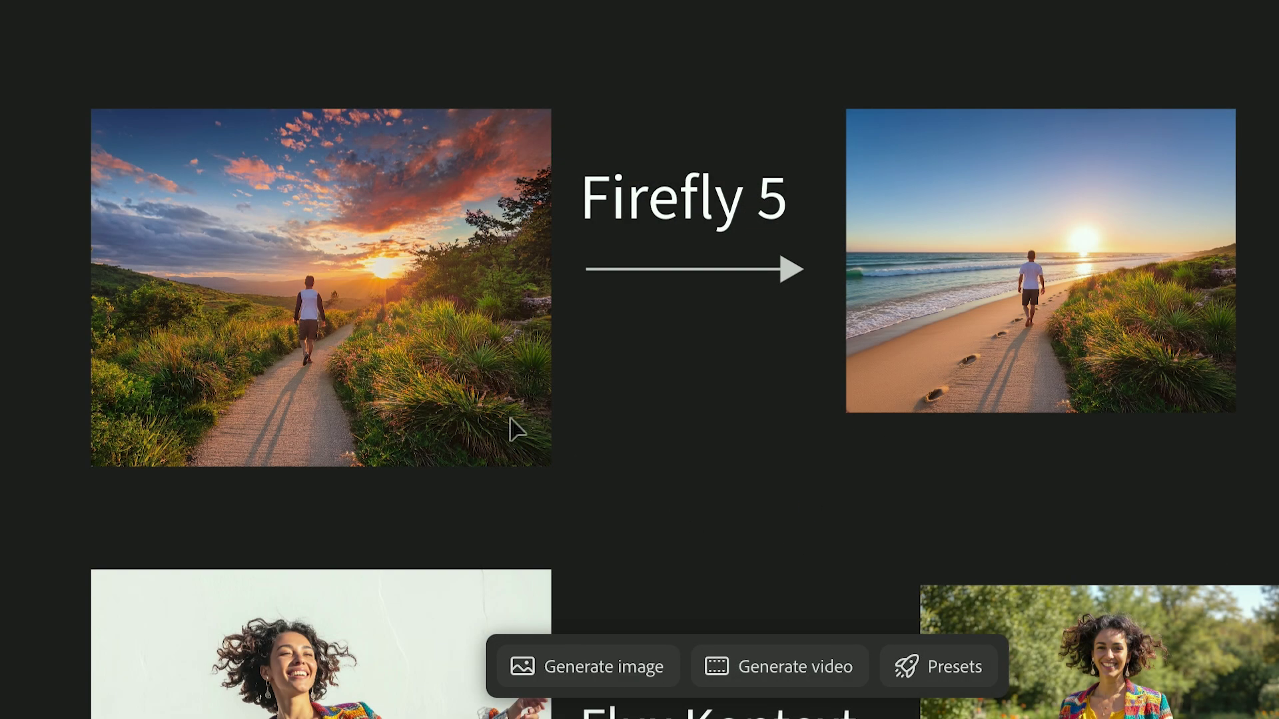
- Edit the sunset trail photo with Firefly Image 5 using the beach prompt, showing the ocean
{"action": "left_click", "coordinate": [479, 338]}
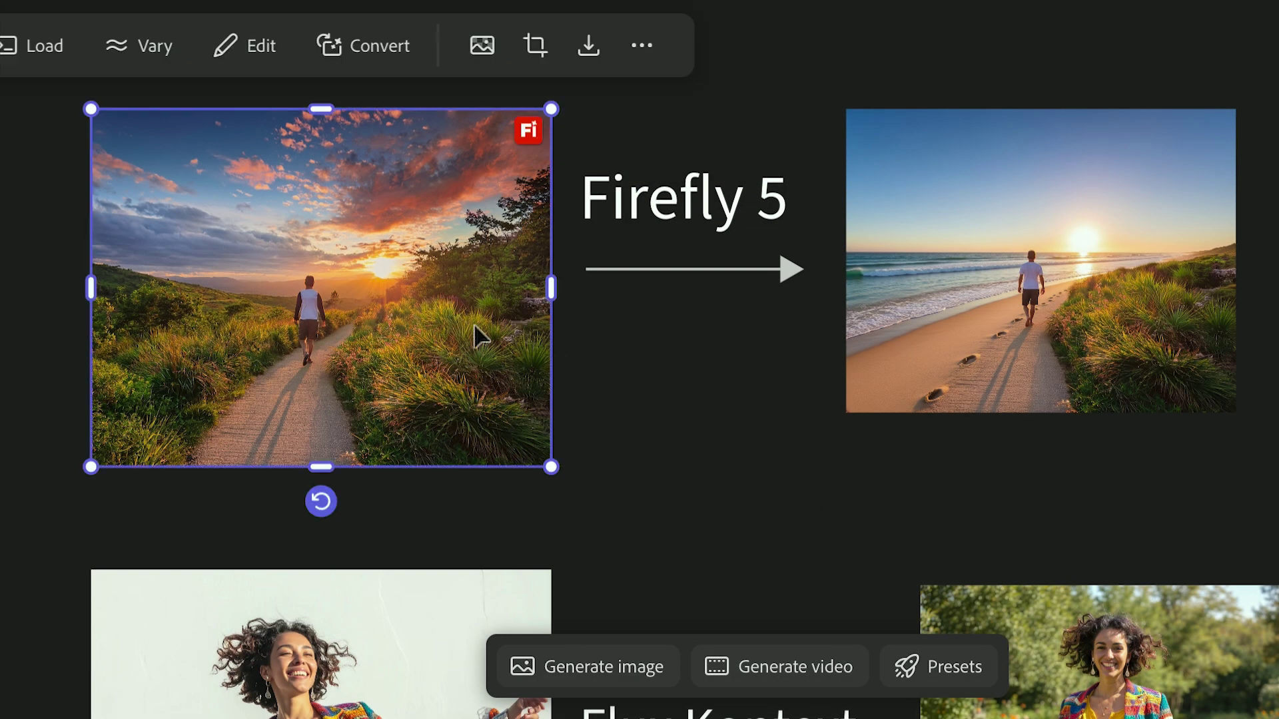
{"action": "left_click", "coordinate": [225, 45]}
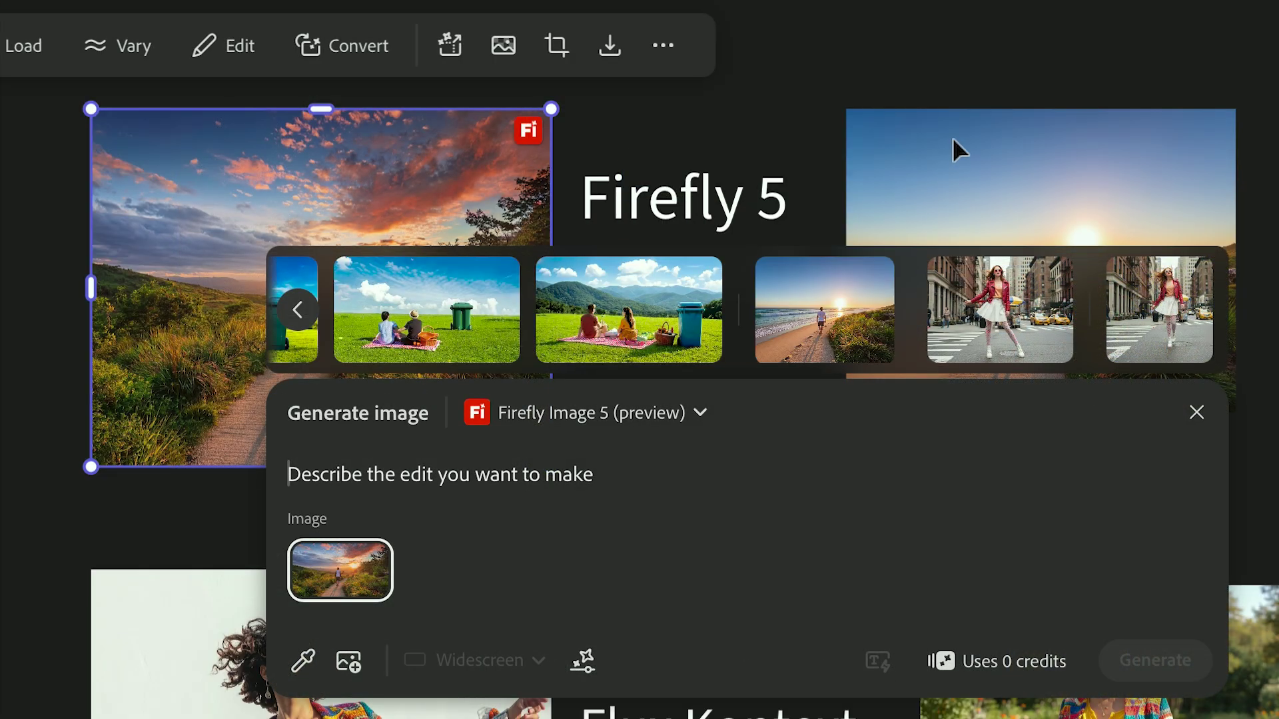
{"action": "left_click", "coordinate": [952, 137]}
{"action": "left_click", "coordinate": [718, 51]}
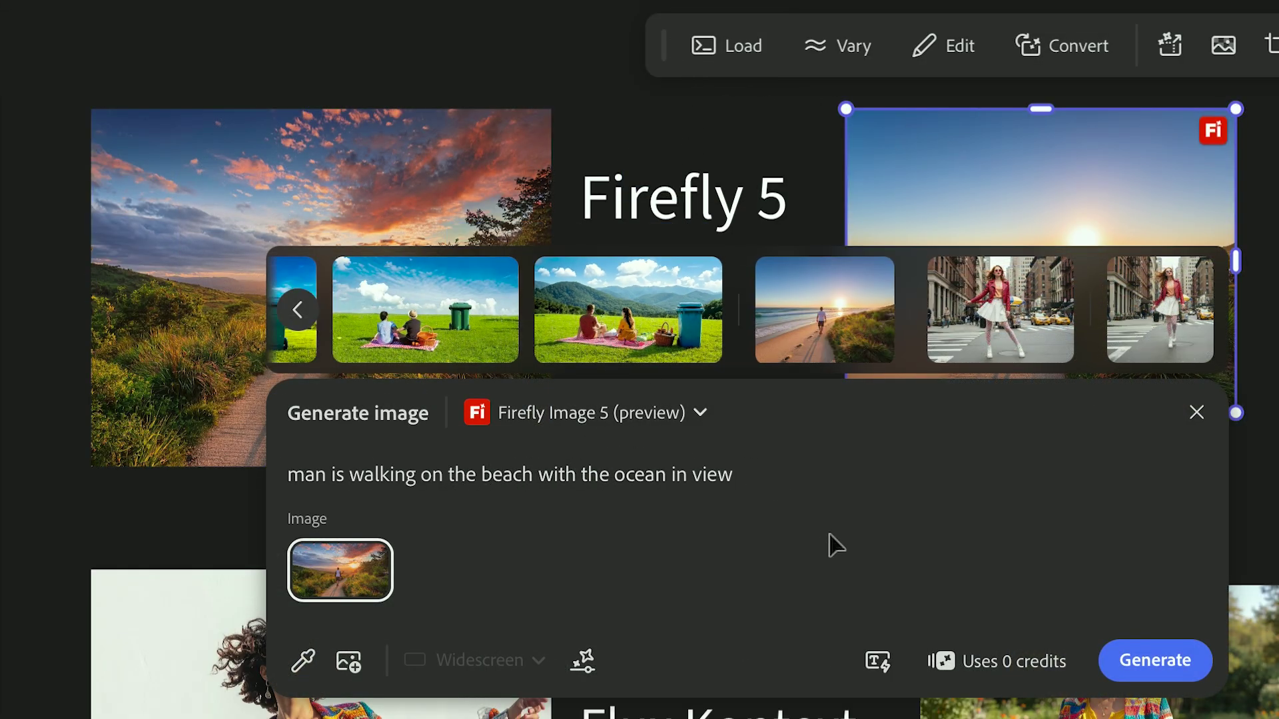
{"action": "left_click", "coordinate": [1147, 663]}
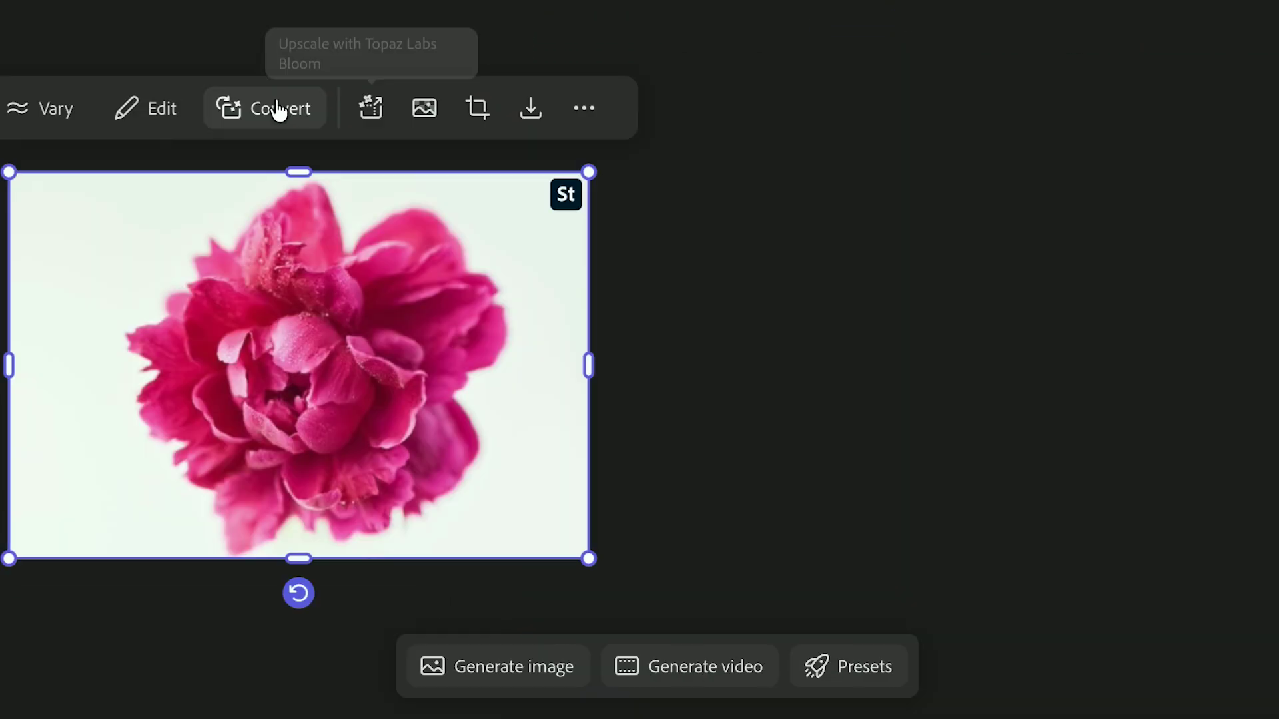
- Convert the pink flower into a rotatable 3D model and the runner image into a video
{"action": "left_click", "coordinate": [275, 110]}
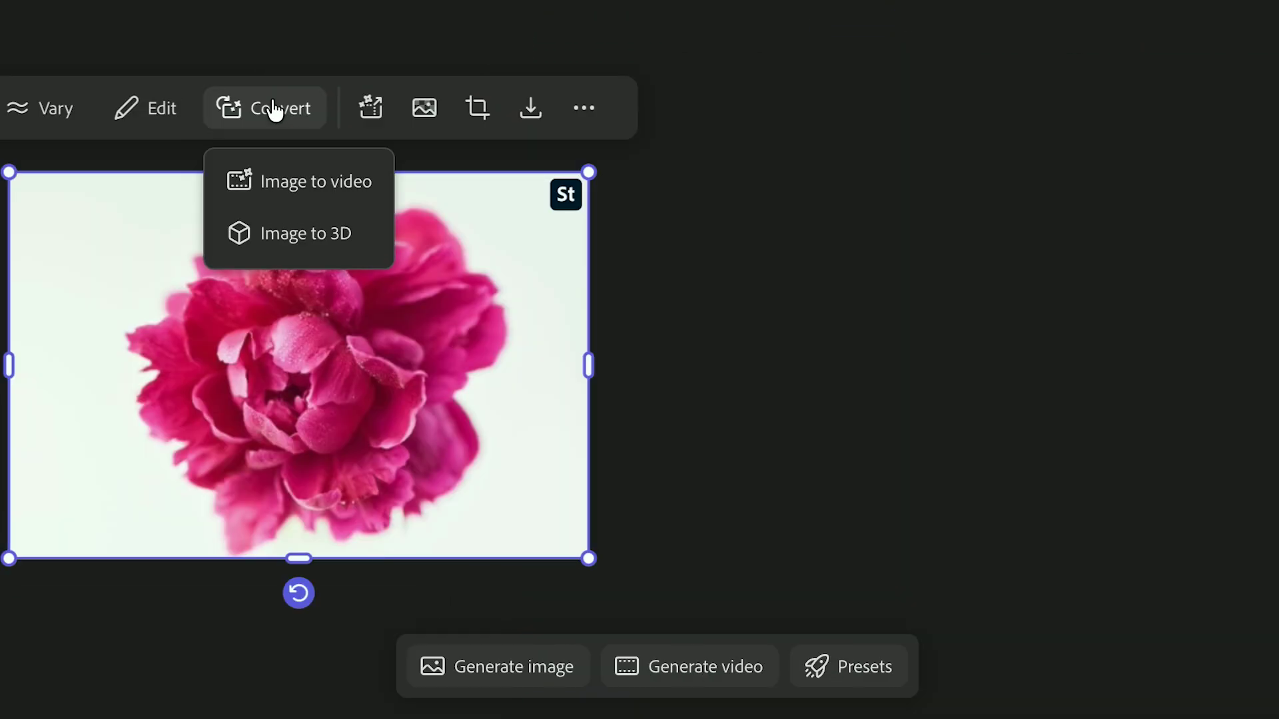
{"action": "left_click", "coordinate": [288, 235]}
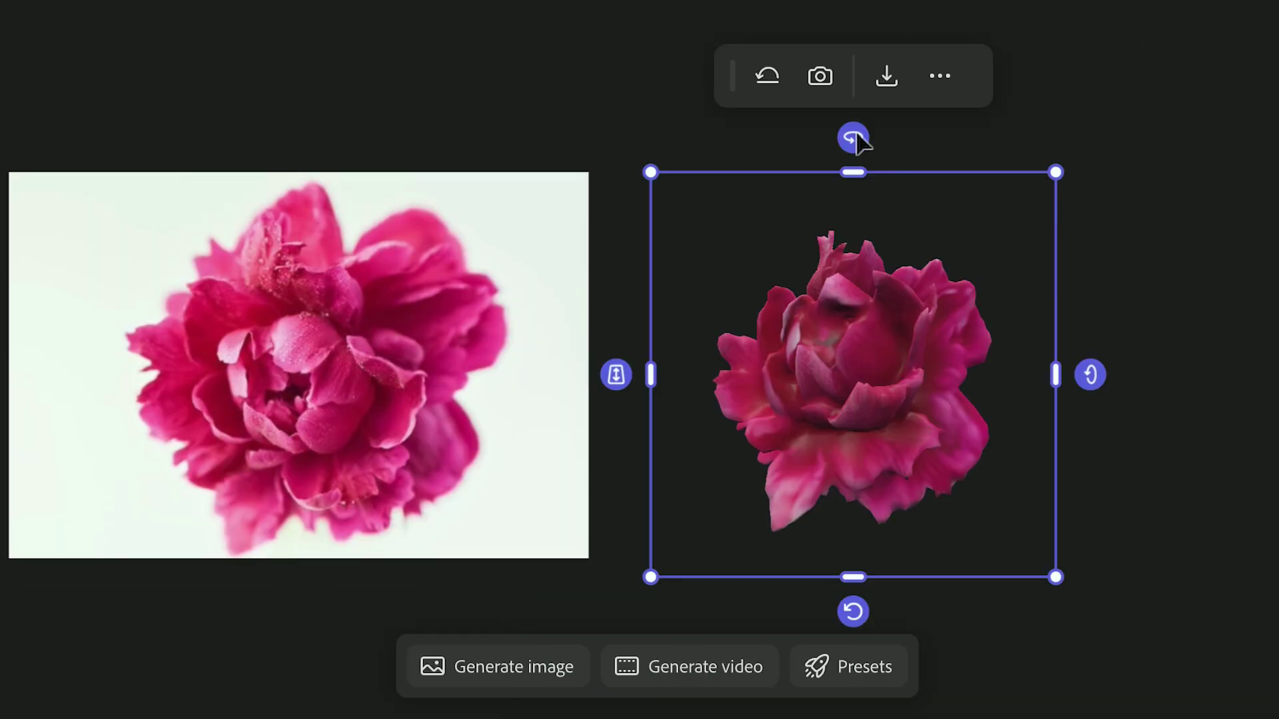
{"action": "left_click_drag", "start_coordinate": [860, 141], "coordinate": [859, 105]}
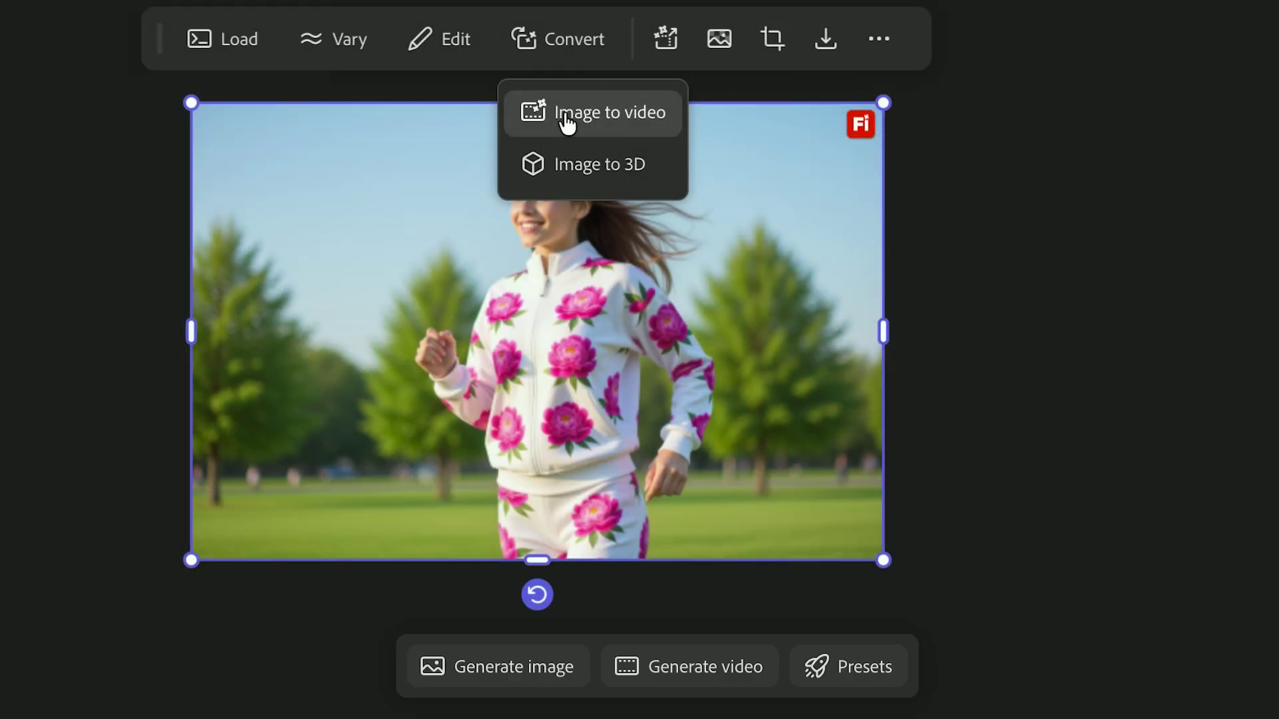
{"action": "left_click", "coordinate": [565, 118]}
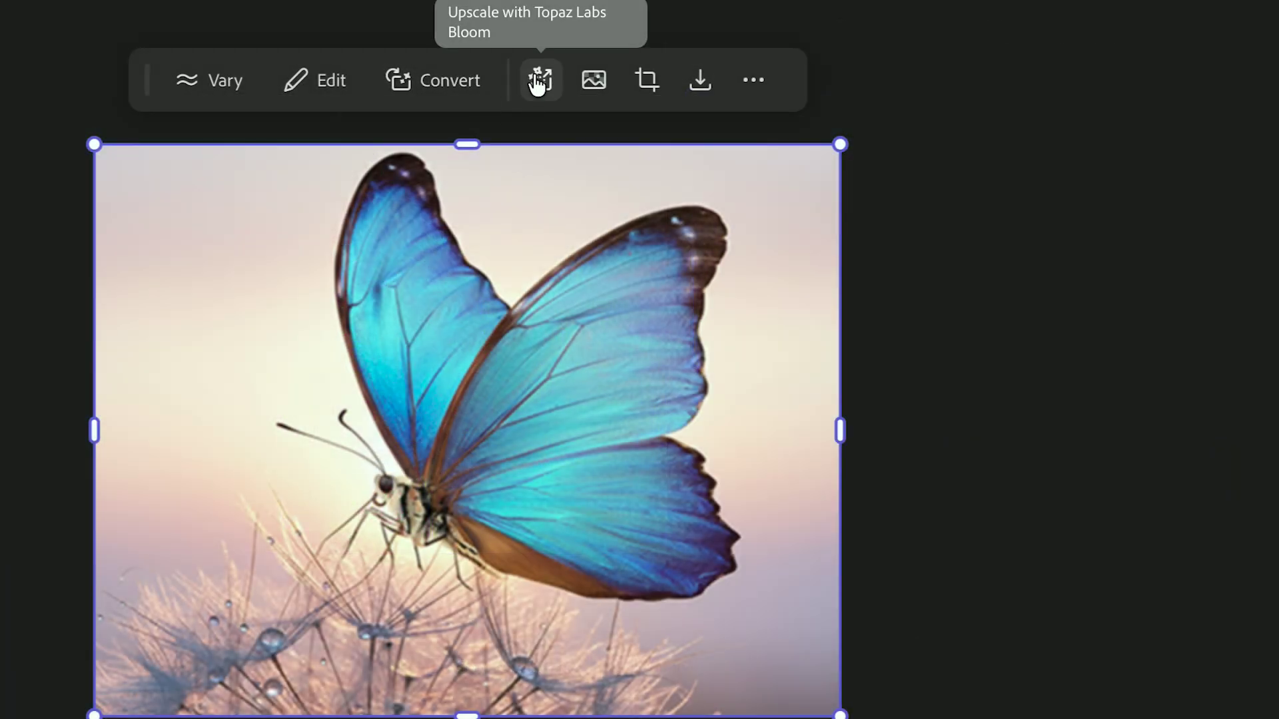
- Upscale the butterfly image to 4K with Subtle creativity
{"action": "left_click", "coordinate": [538, 82]}
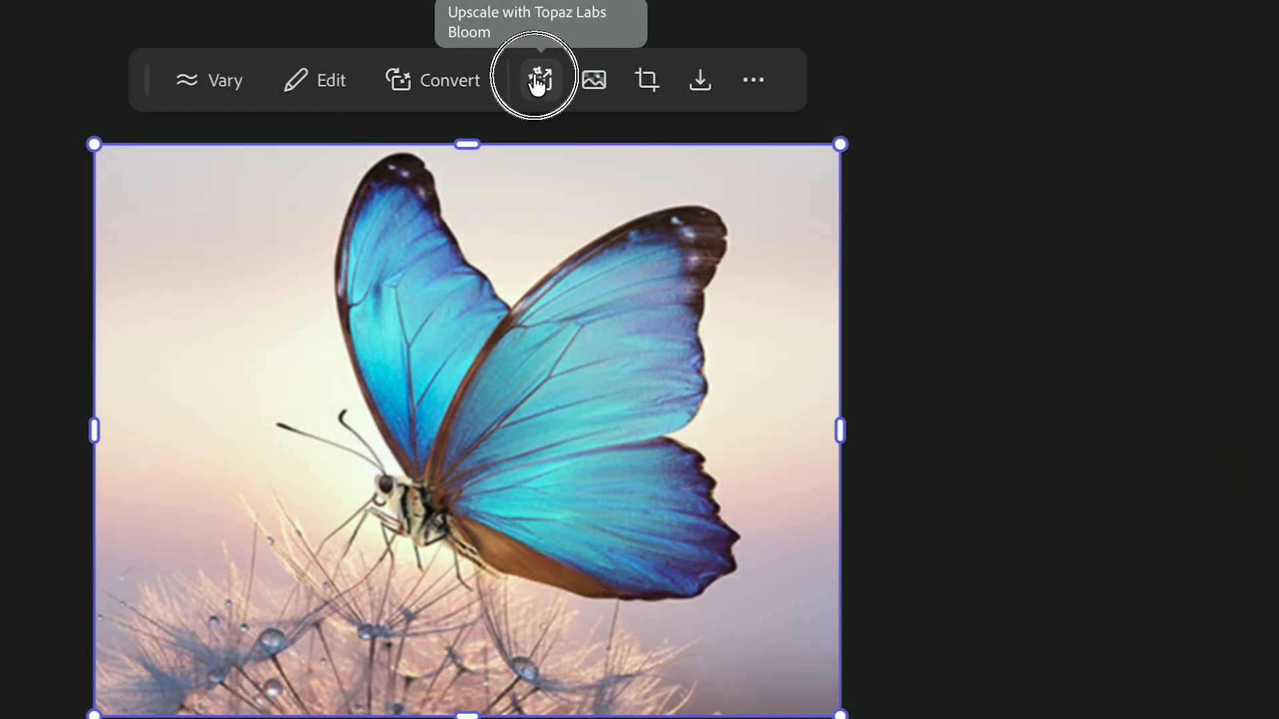
{"action": "left_click", "coordinate": [645, 248]}
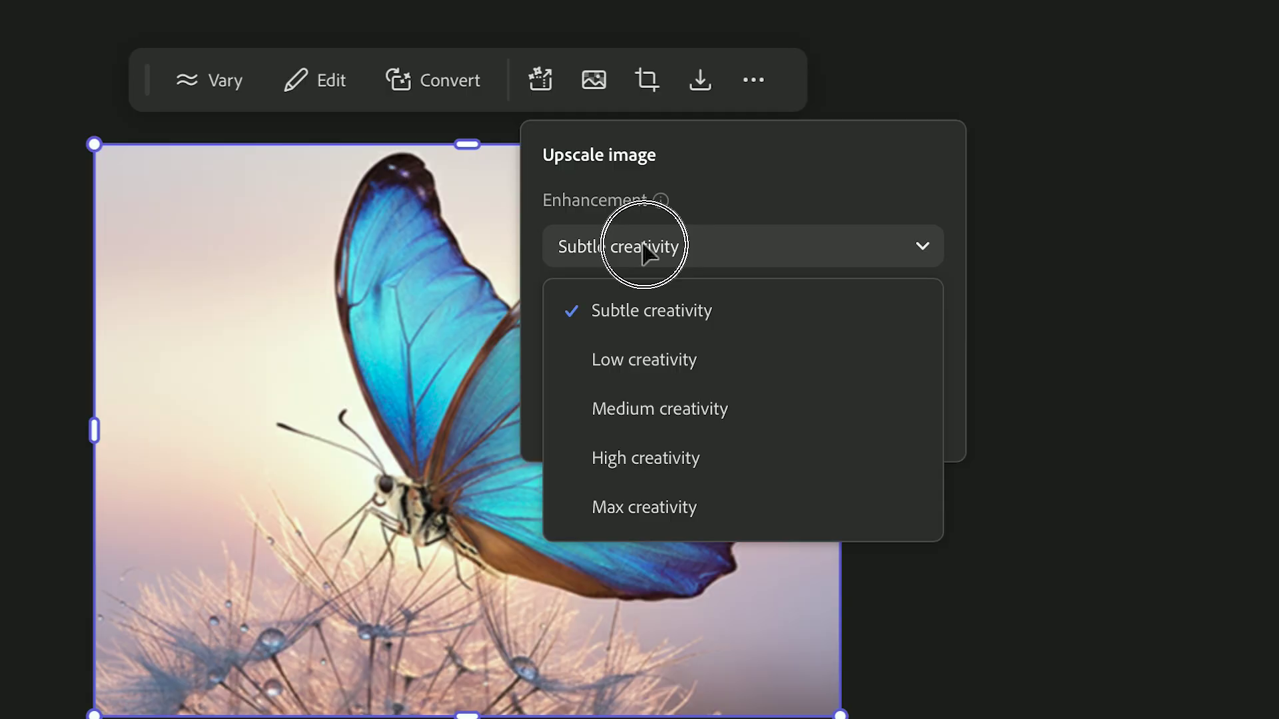
{"action": "left_click", "coordinate": [649, 319]}
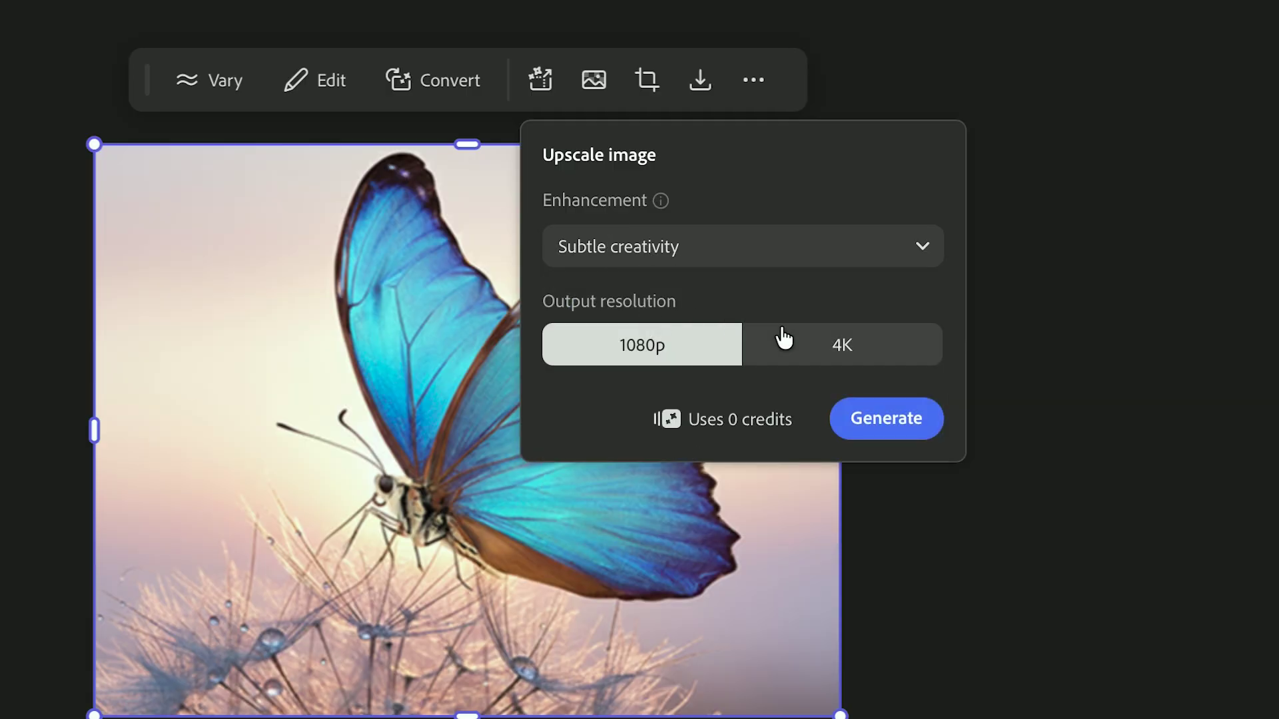
{"action": "left_click", "coordinate": [823, 346]}
{"action": "left_click", "coordinate": [886, 420]}
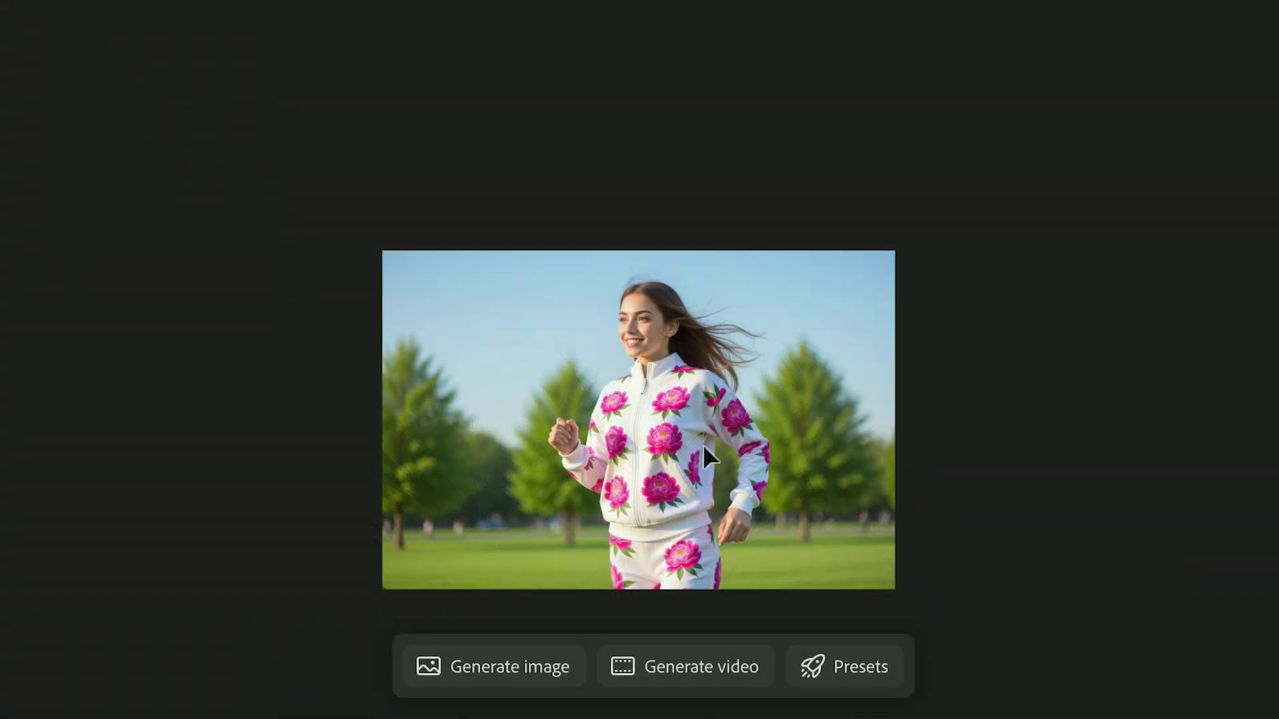
- Expand the runner photo's canvas and keep the first variation with added park, sky and trees
{"action": "left_click", "coordinate": [704, 445]}
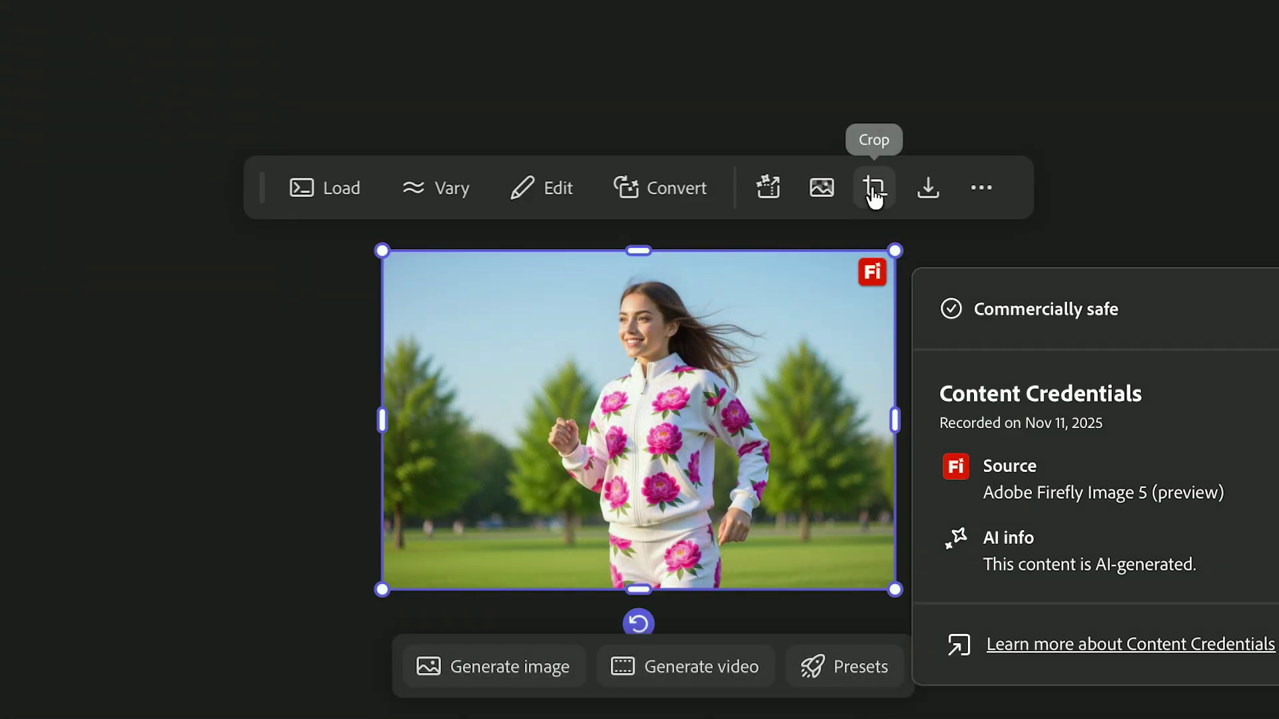
{"action": "left_click", "coordinate": [875, 189]}
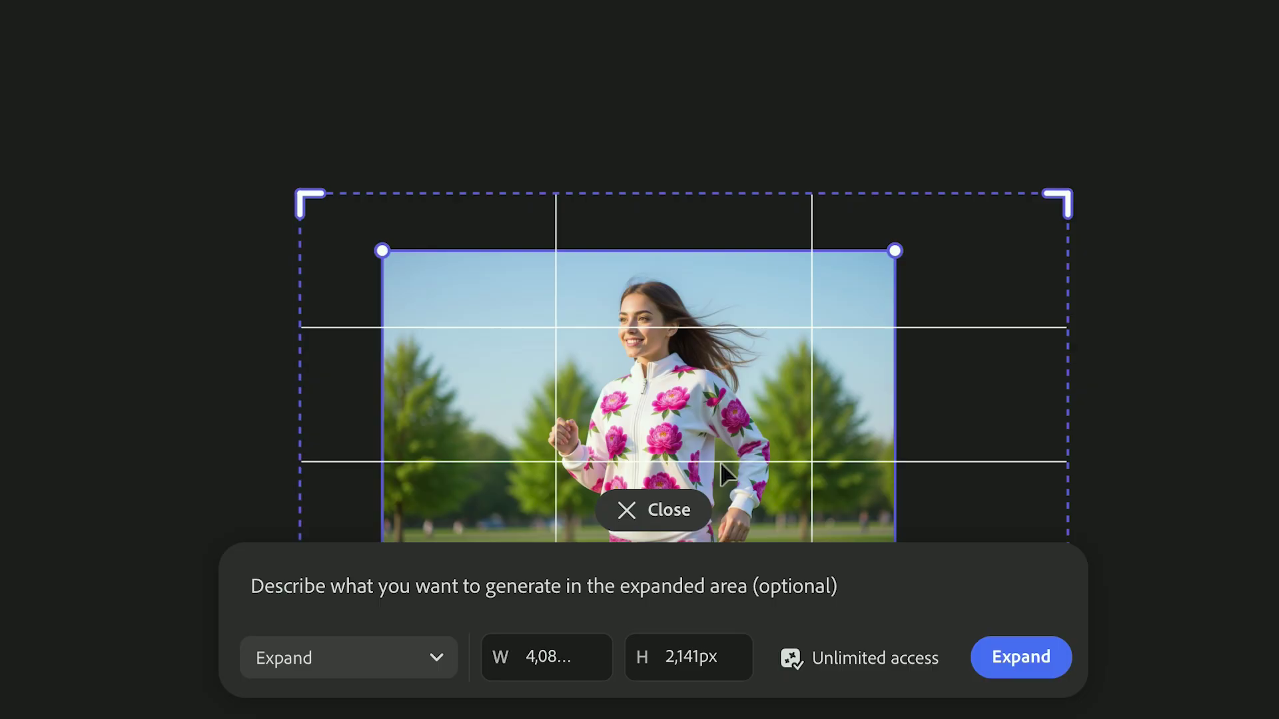
{"action": "left_click", "coordinate": [1018, 658]}
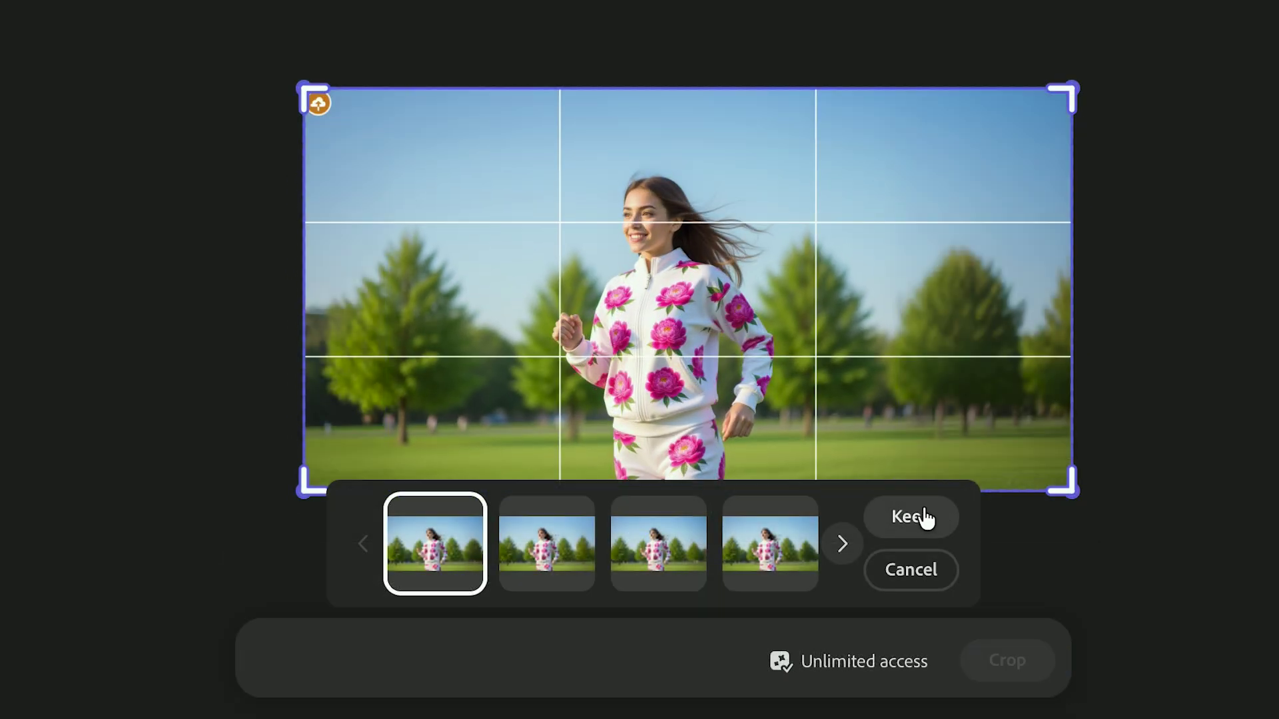
{"action": "left_click", "coordinate": [925, 518]}
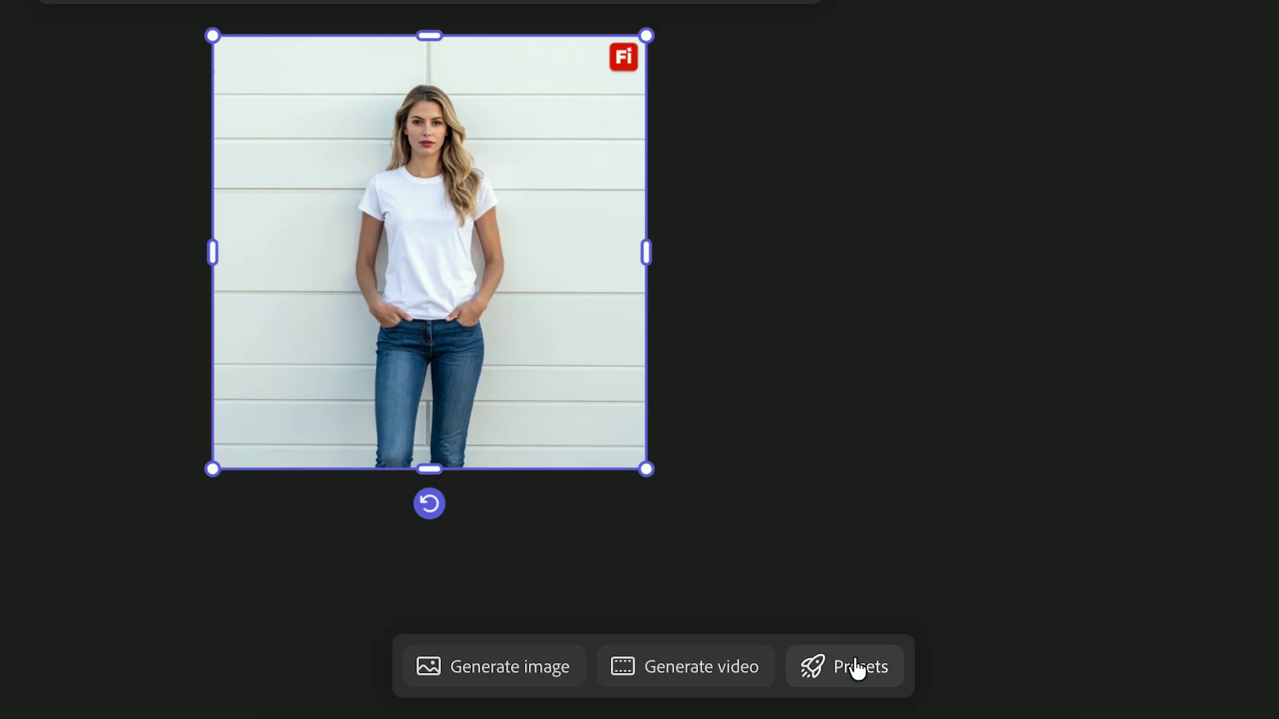
- Restyle the white-T-shirt photo with the Electric party preset prompt
{"action": "left_click", "coordinate": [855, 668]}
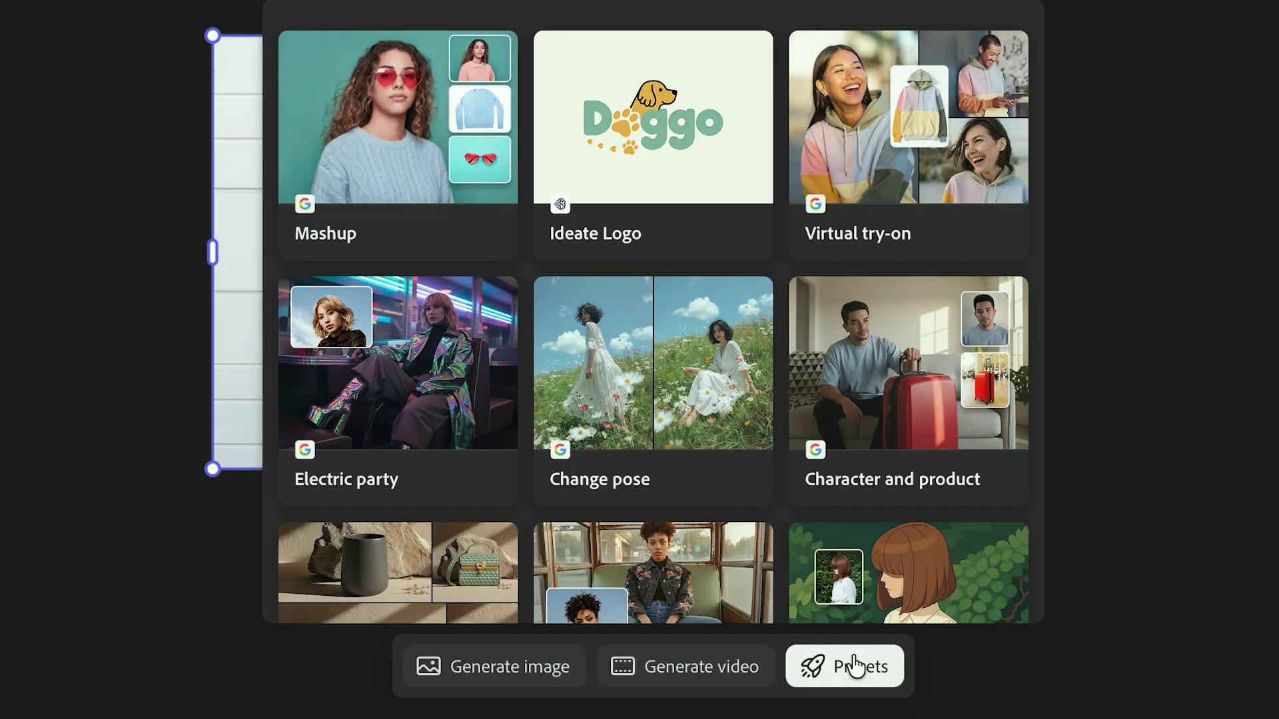
{"action": "scroll", "coordinate": [614, 366], "scroll_direction": "down", "scroll_amount": 3}
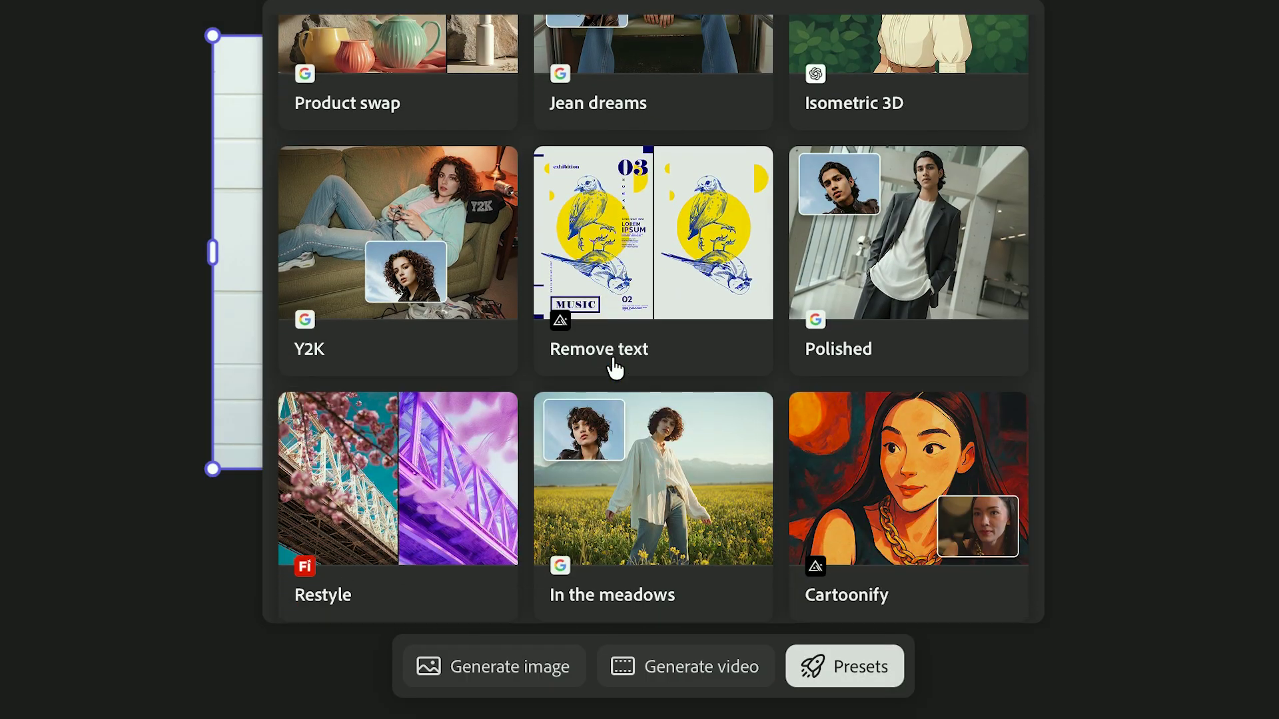
{"action": "scroll", "coordinate": [614, 365], "scroll_direction": "up", "scroll_amount": 5}
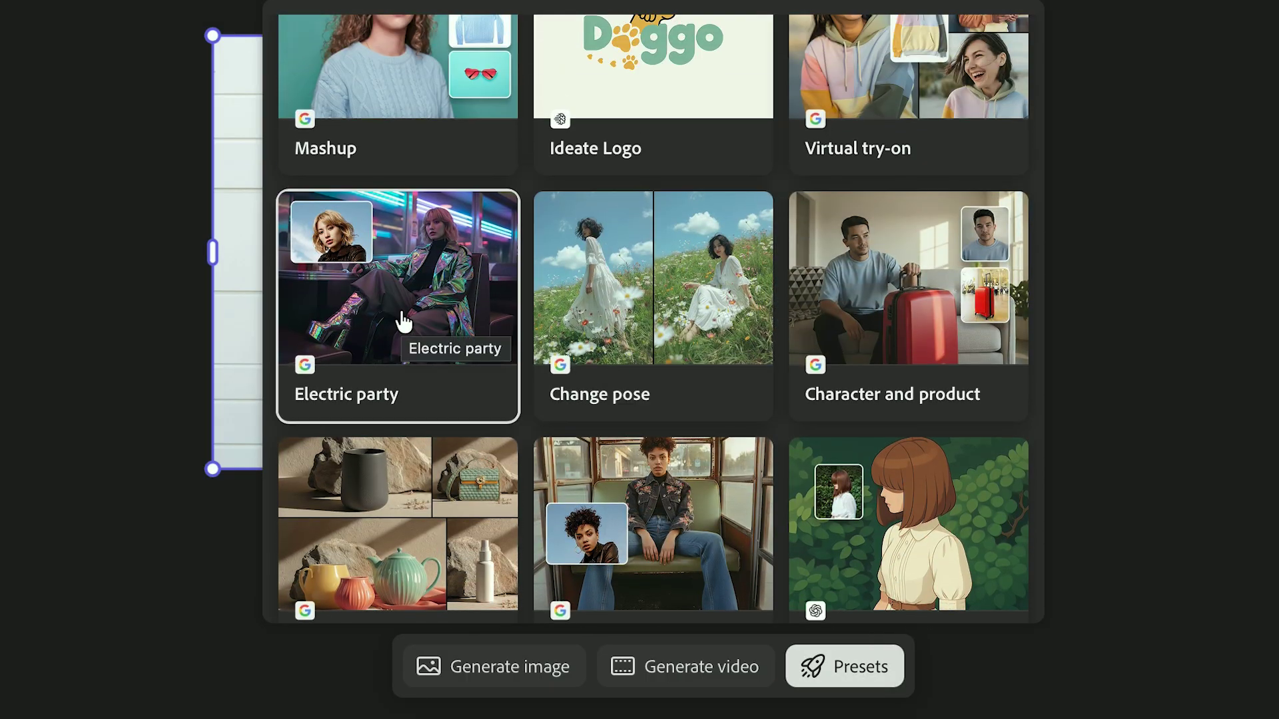
{"action": "left_click", "coordinate": [402, 322]}
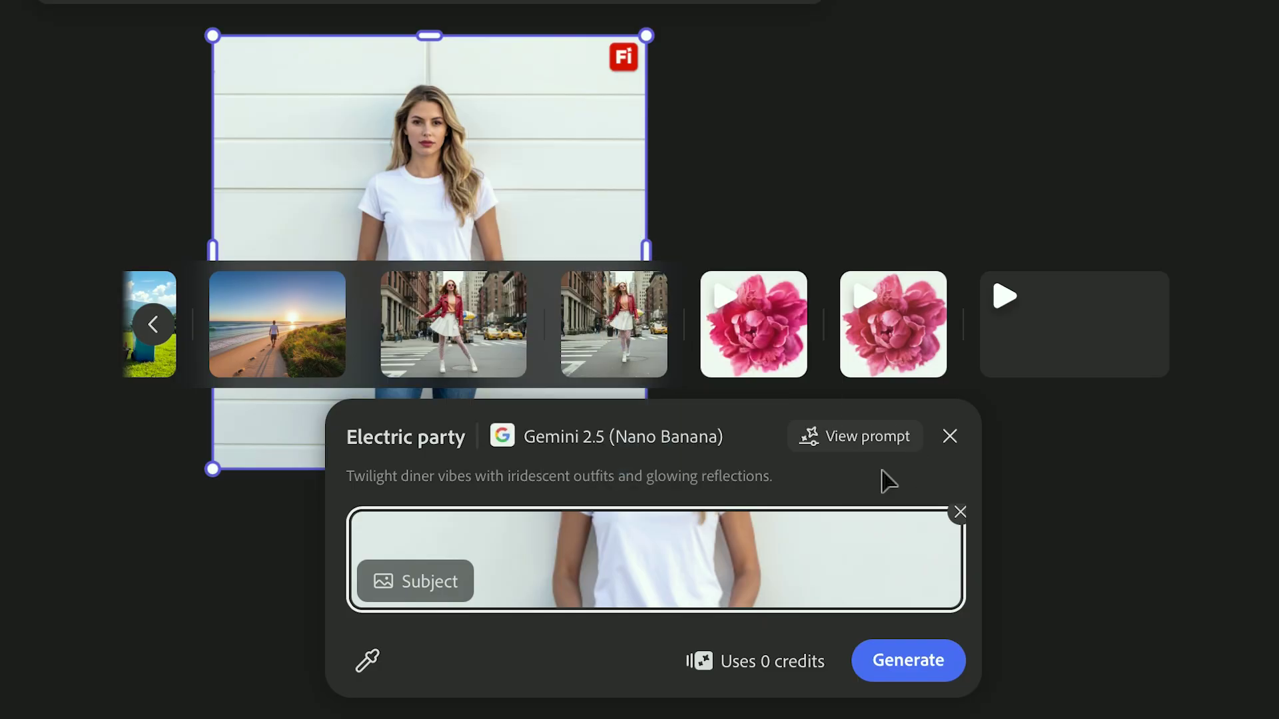
{"action": "left_click", "coordinate": [857, 438]}
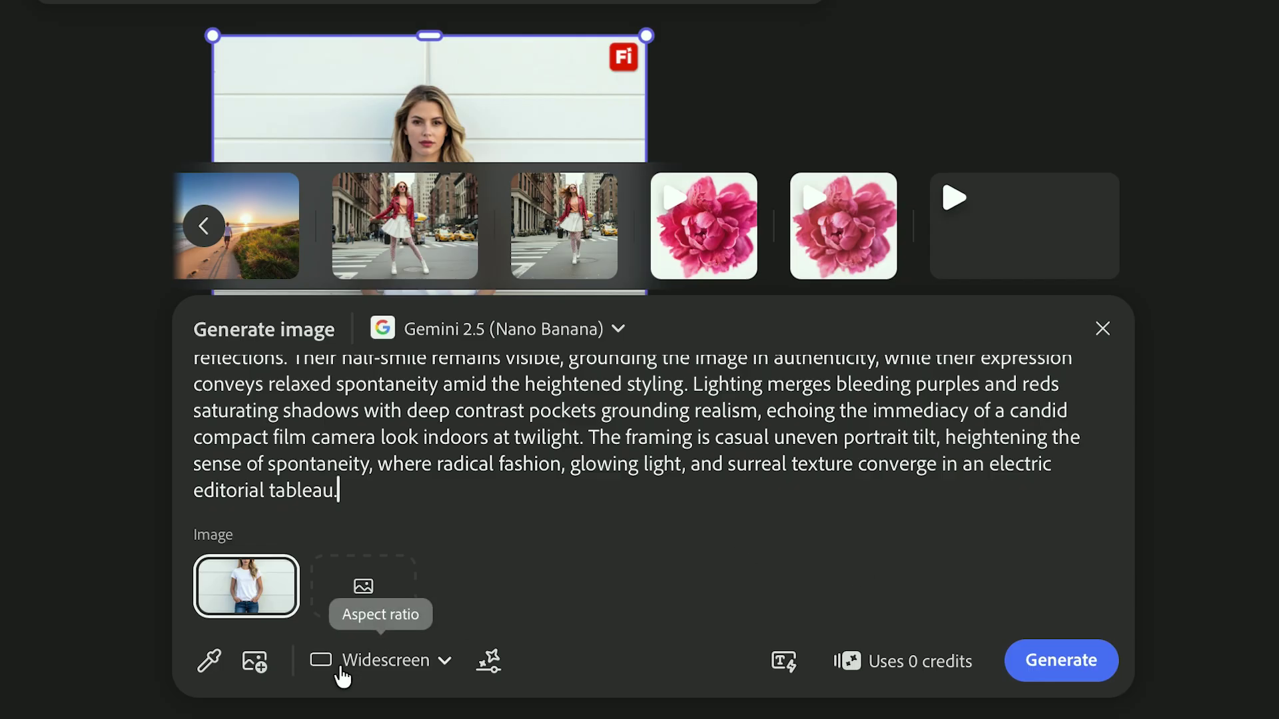
{"action": "left_click", "coordinate": [394, 674]}
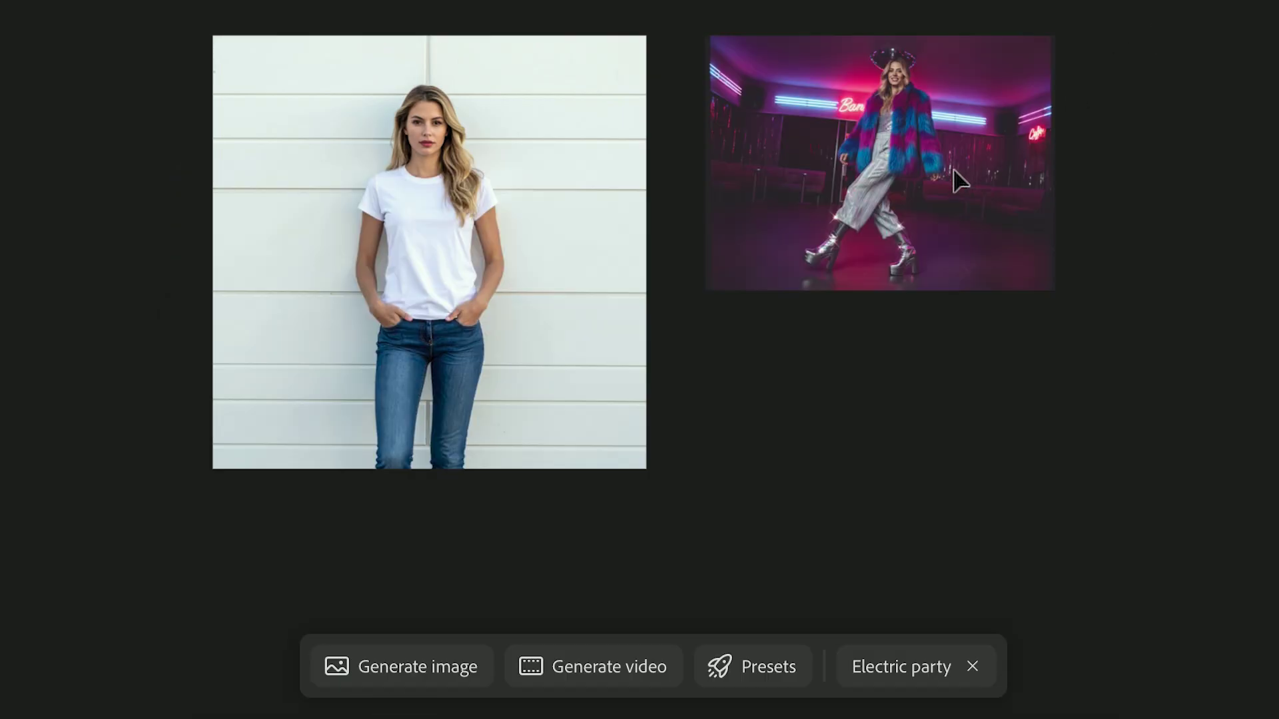
- Load the prompt and flower reference from the floral tracksuit image
{"action": "left_click", "coordinate": [953, 172]}
{"action": "left_click", "coordinate": [1072, 300]}
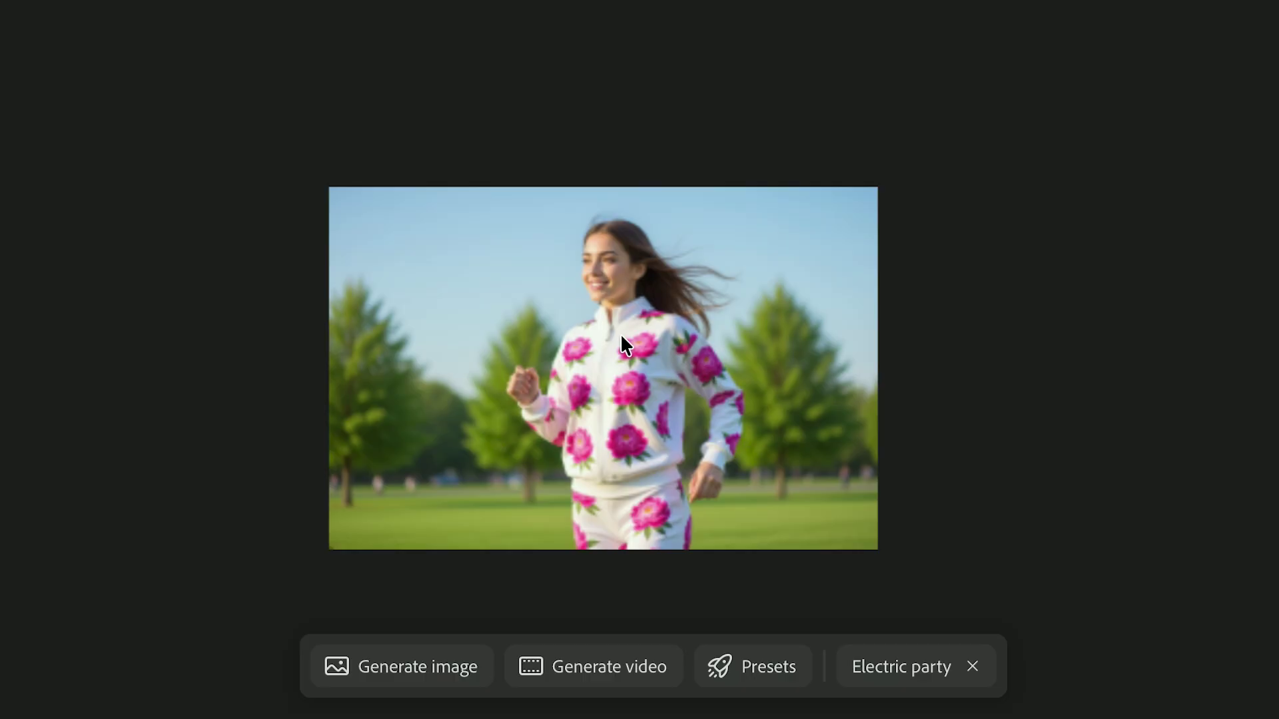
{"action": "left_click", "coordinate": [621, 333]}
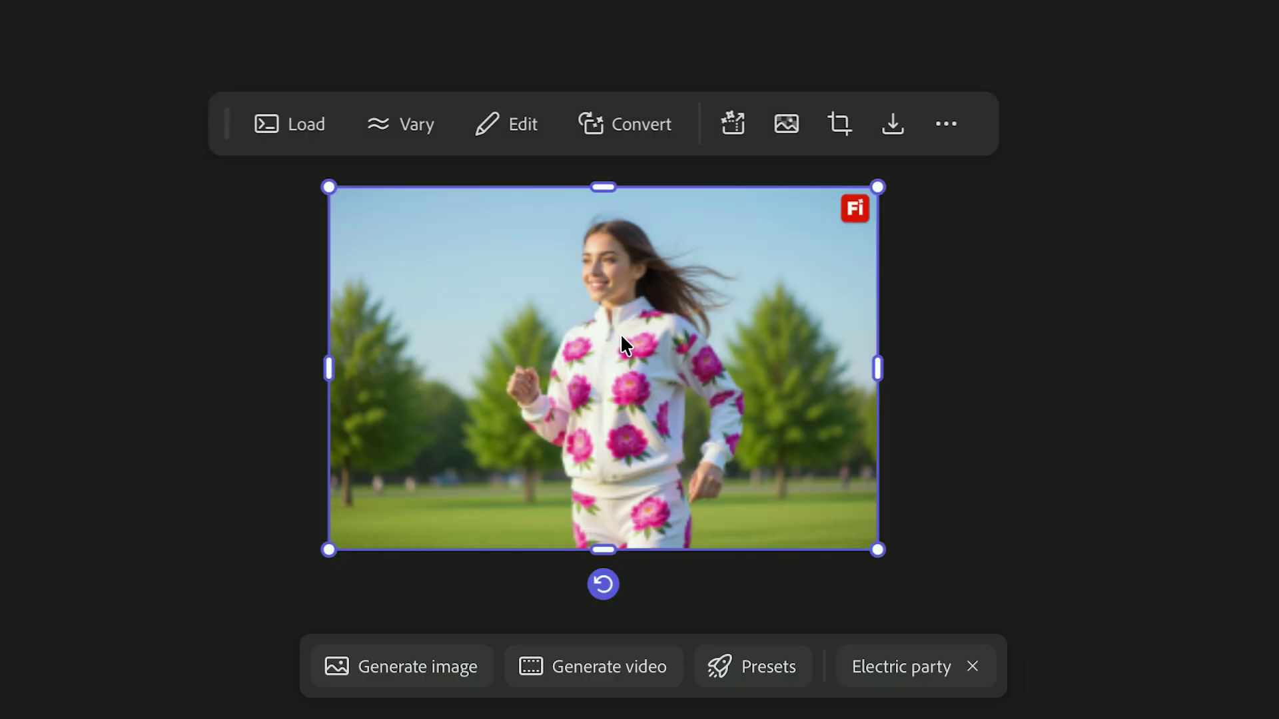
{"action": "left_click", "coordinate": [277, 130]}
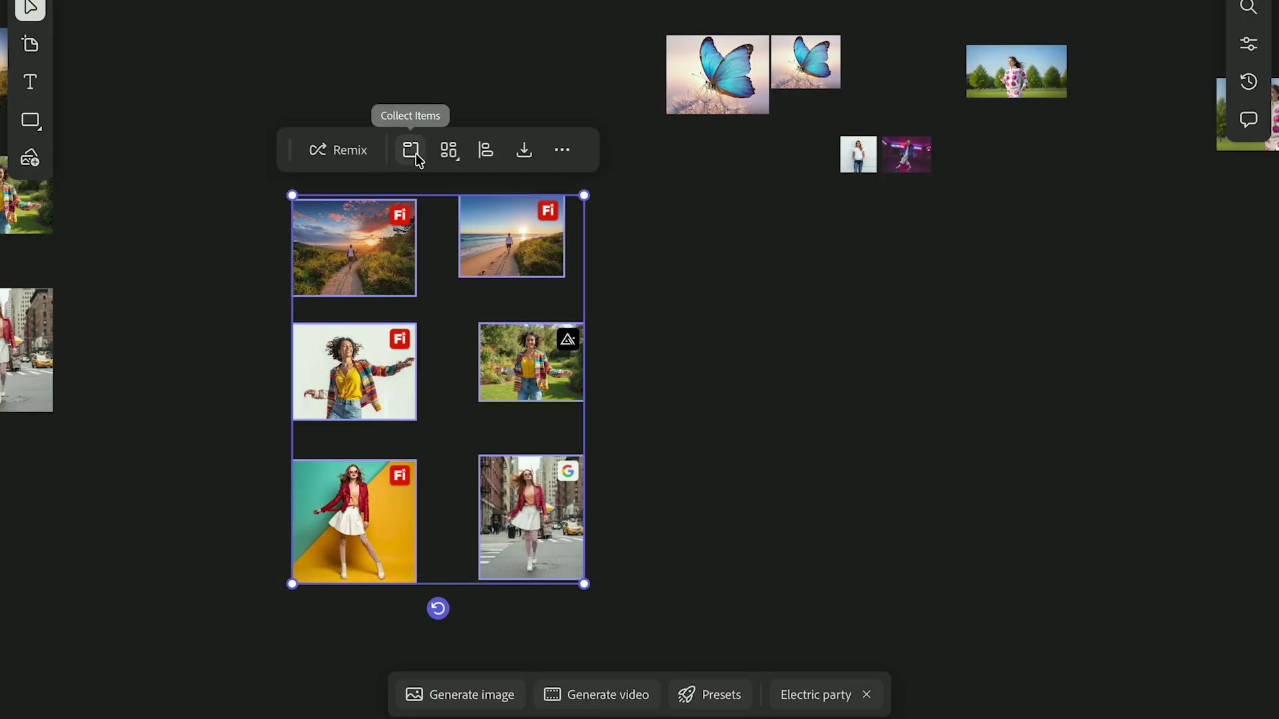
- Collect six images into Artboard #4, check the Ai and Ps link badges, and select the dog
{"action": "left_click", "coordinate": [449, 152]}
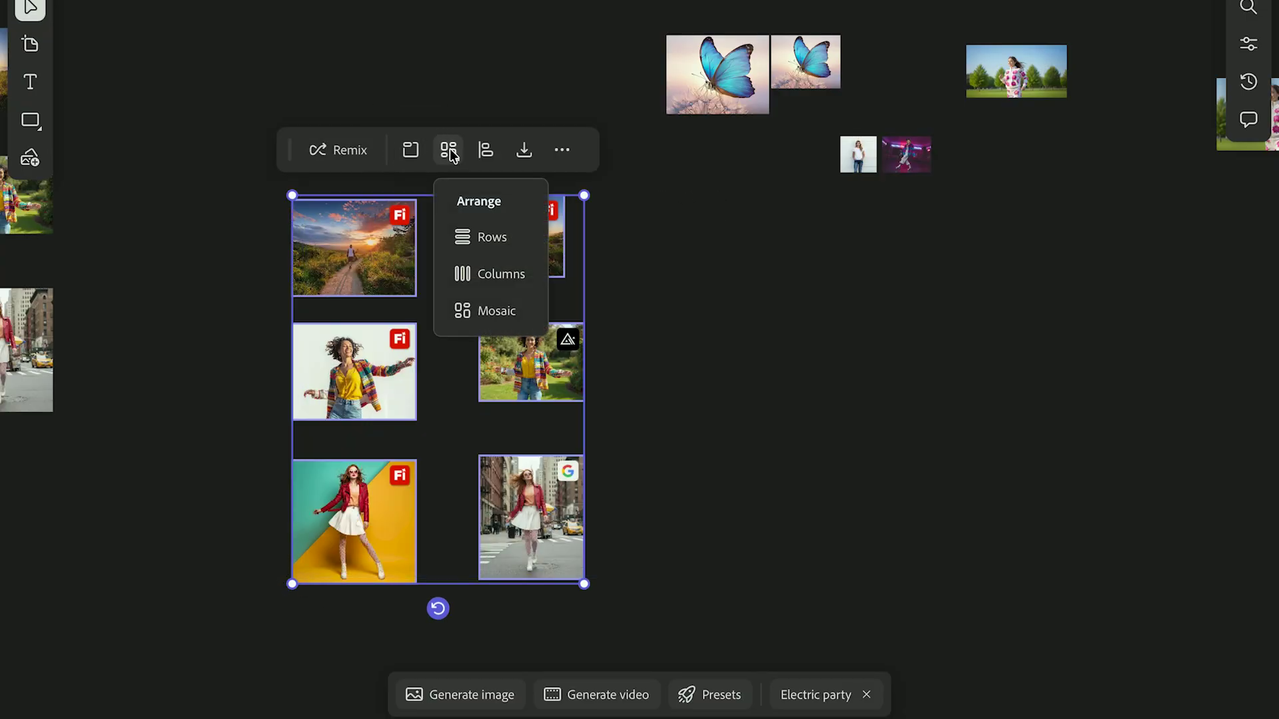
{"action": "left_click", "coordinate": [411, 151]}
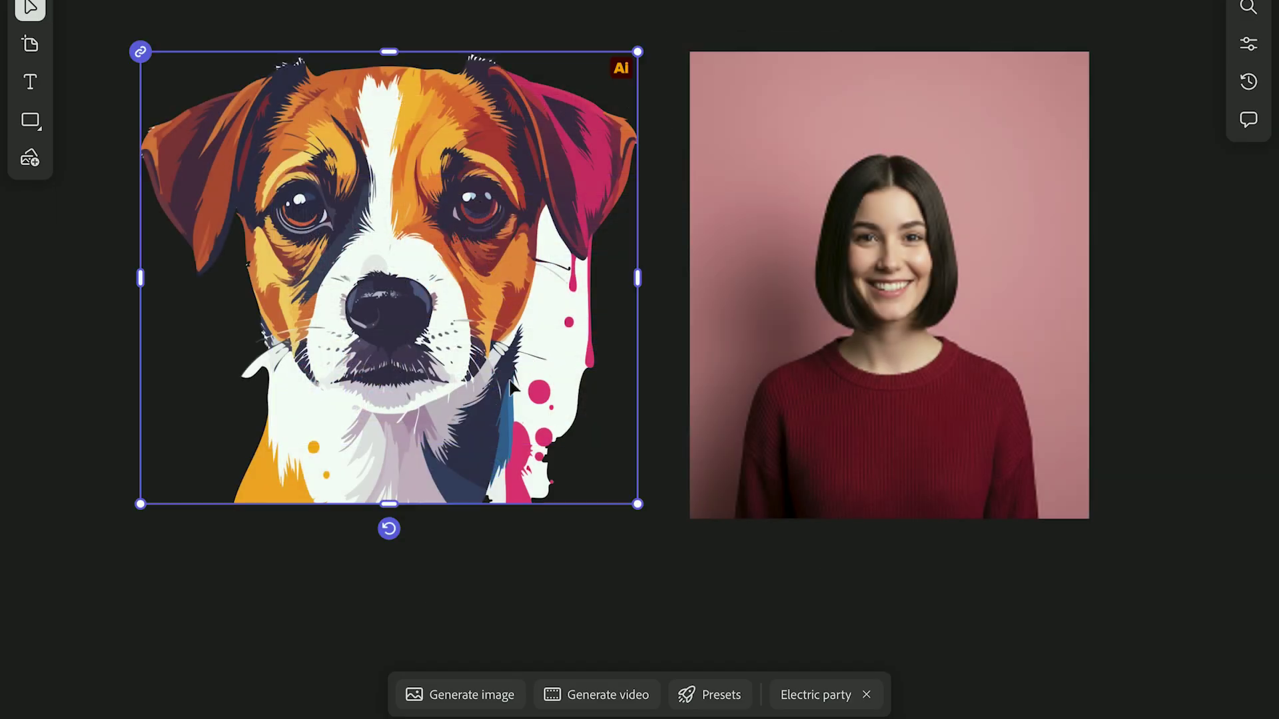
{"action": "mouse_move", "coordinate": [633, 73]}
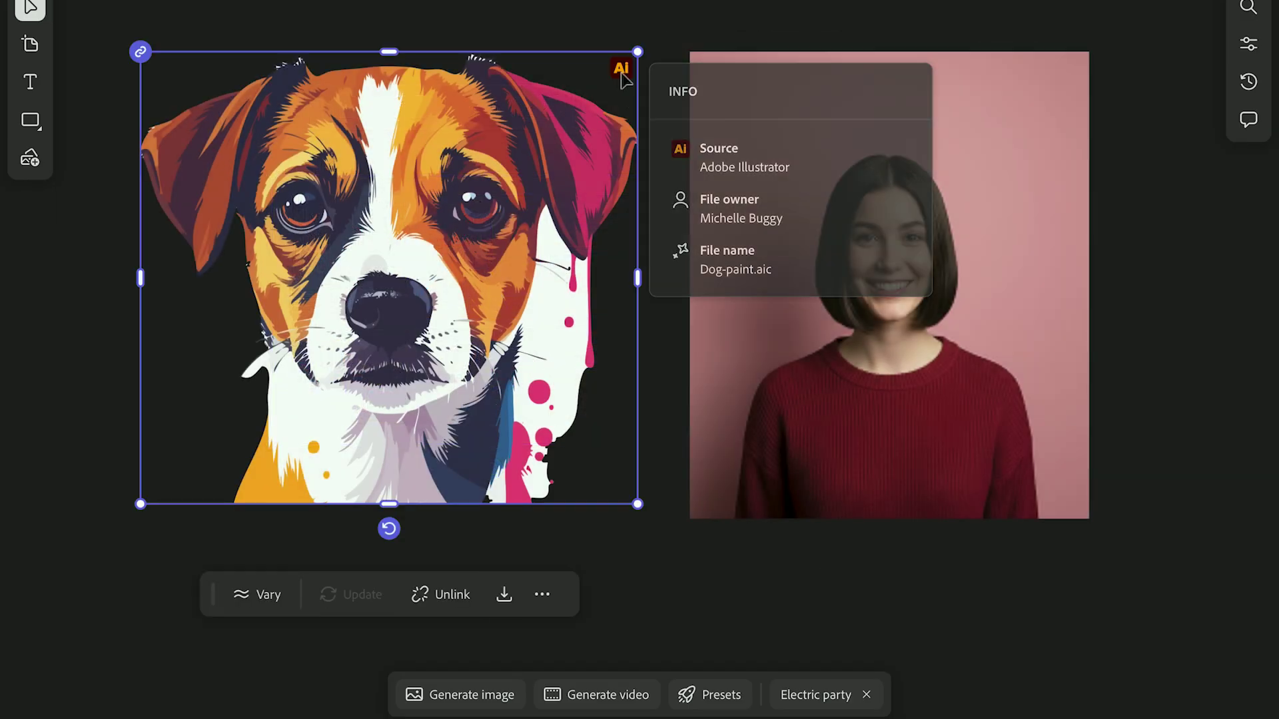
{"action": "left_click", "coordinate": [1005, 149]}
{"action": "mouse_move", "coordinate": [1073, 68]}
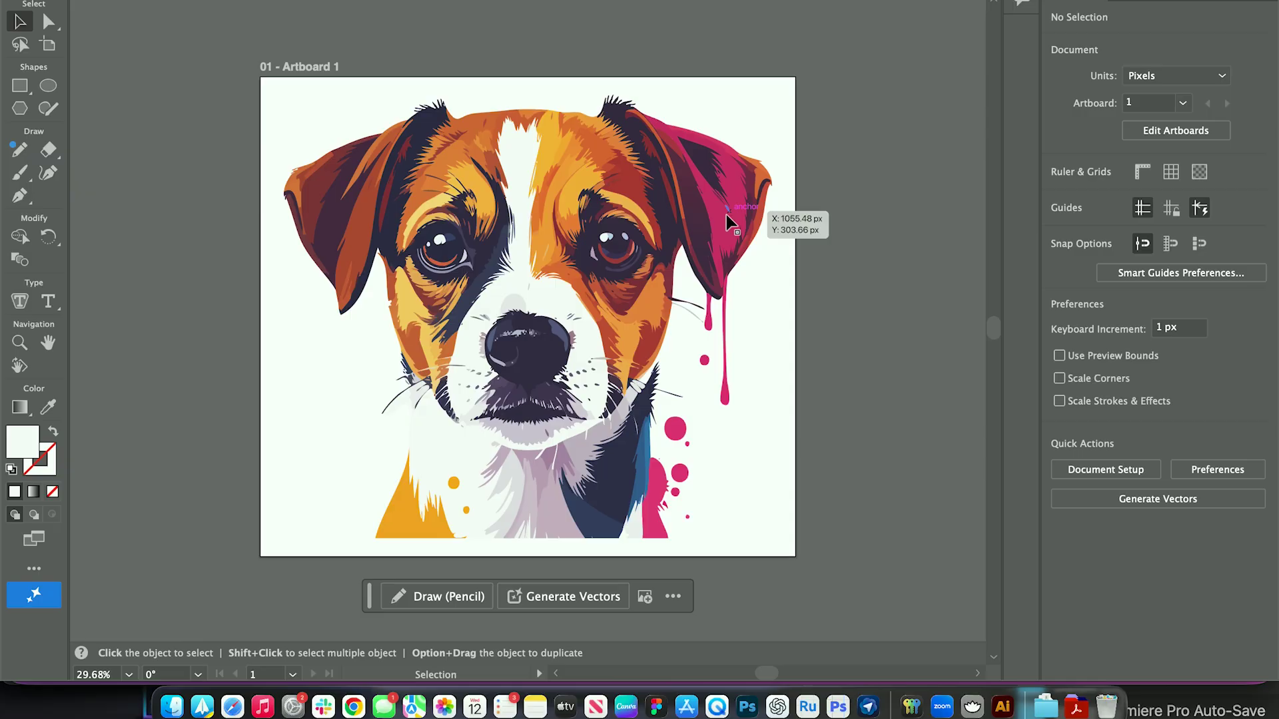
{"action": "left_click", "coordinate": [730, 223]}
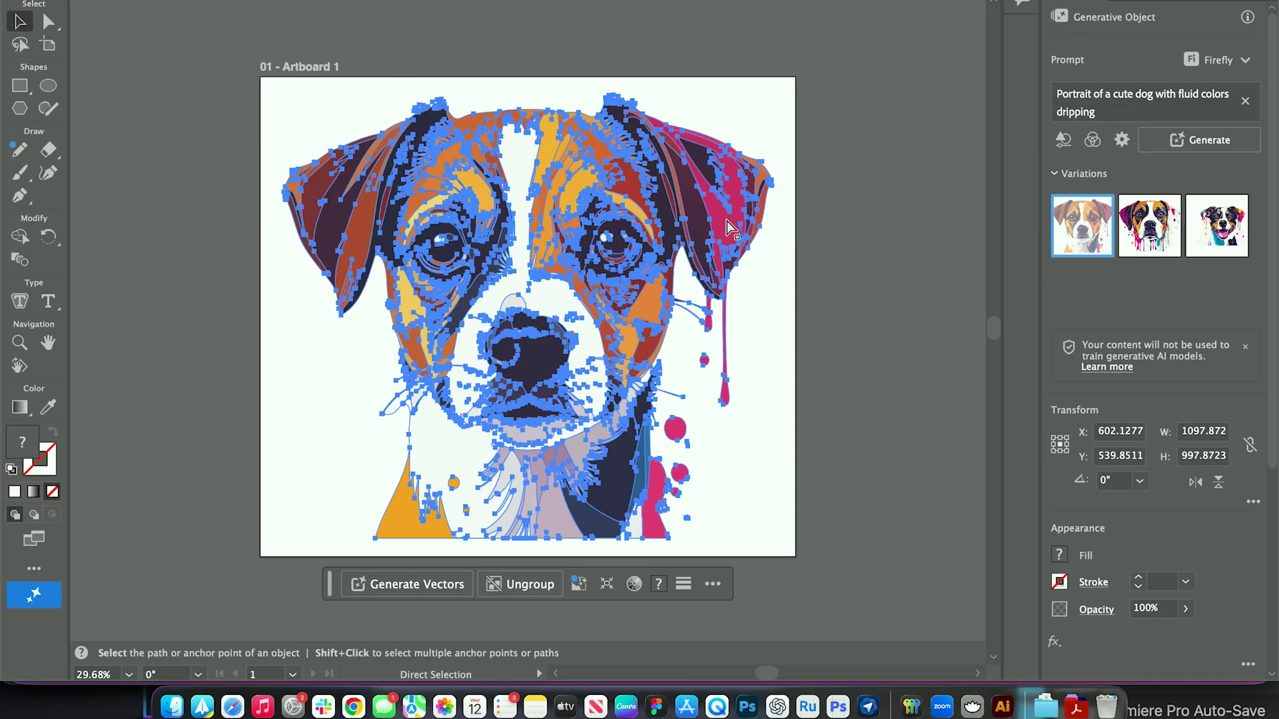
{"action": "key", "text": "v"}
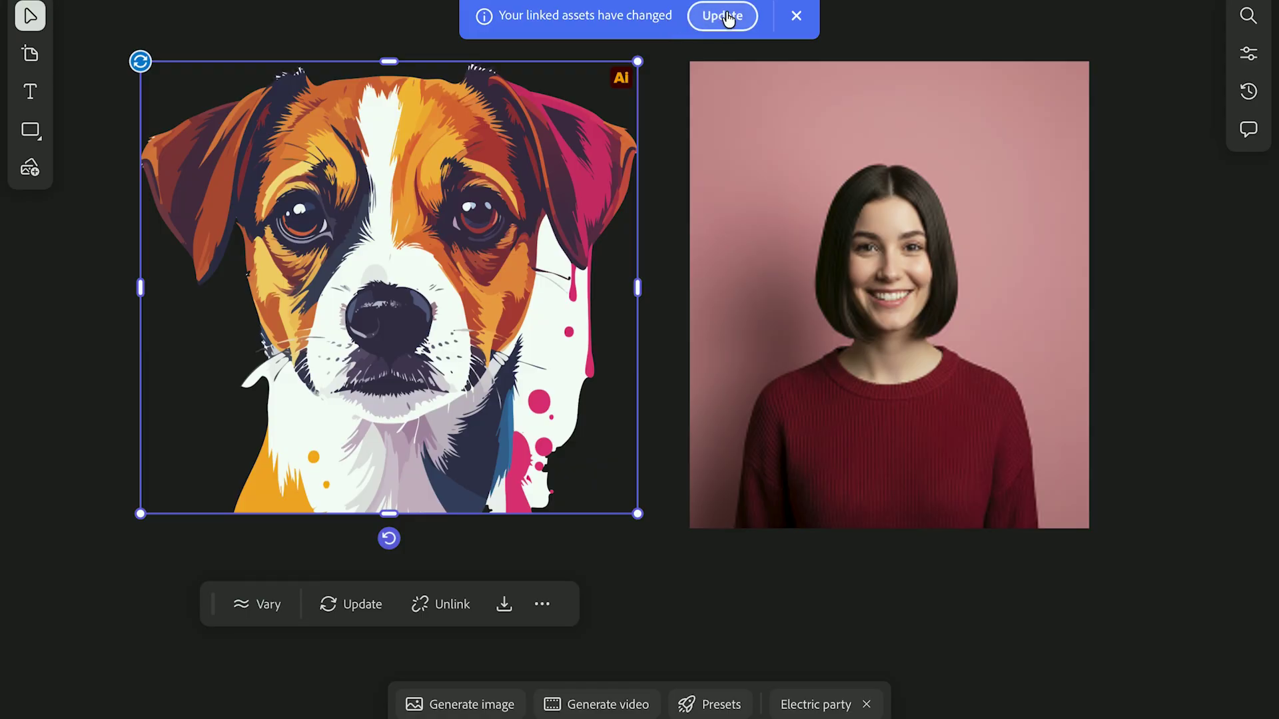
- Update the changed Dog-paint link to its latest Illustrator version and open its more-actions menu
{"action": "left_click", "coordinate": [728, 18]}
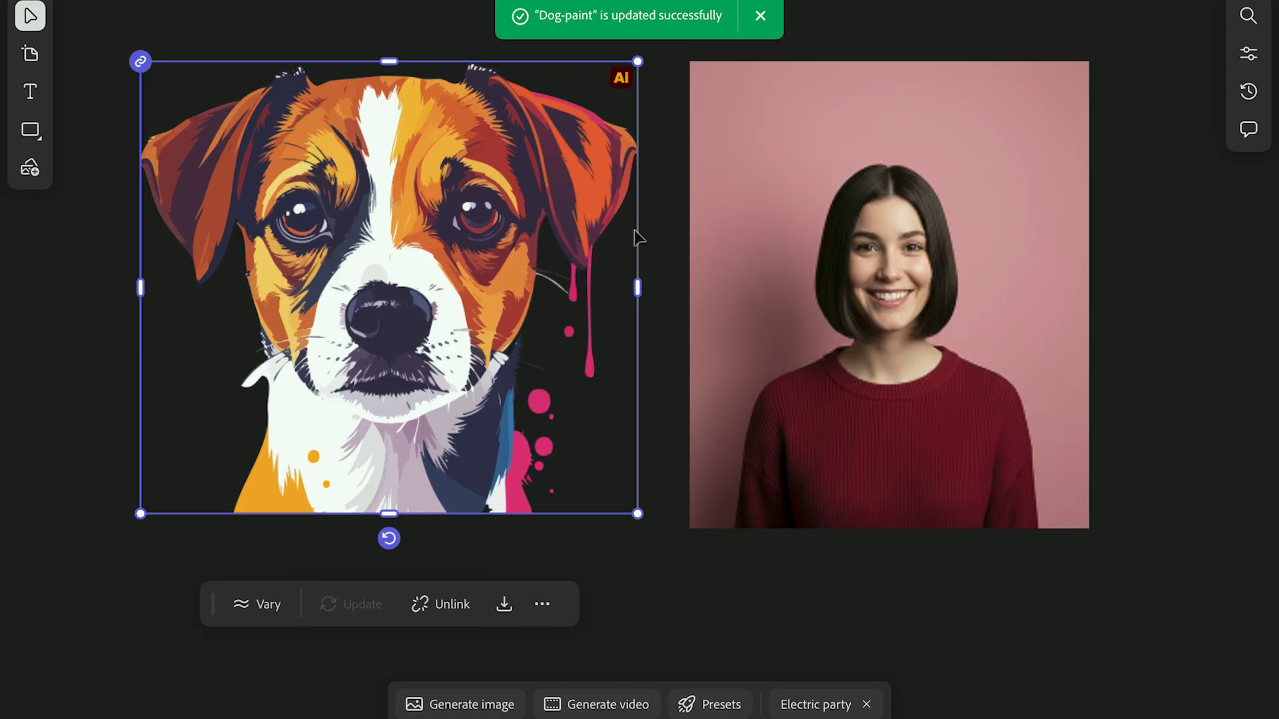
{"action": "left_click", "coordinate": [574, 536]}
{"action": "left_click", "coordinate": [442, 334]}
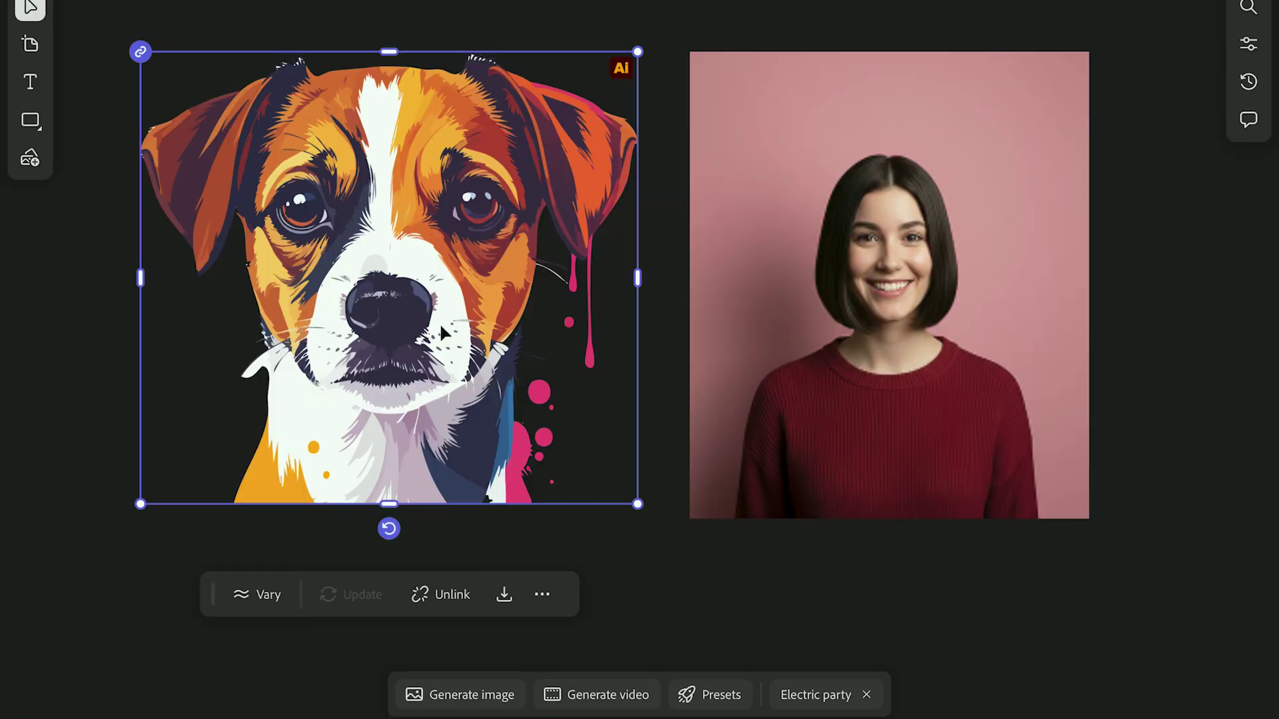
{"action": "left_click", "coordinate": [540, 594]}
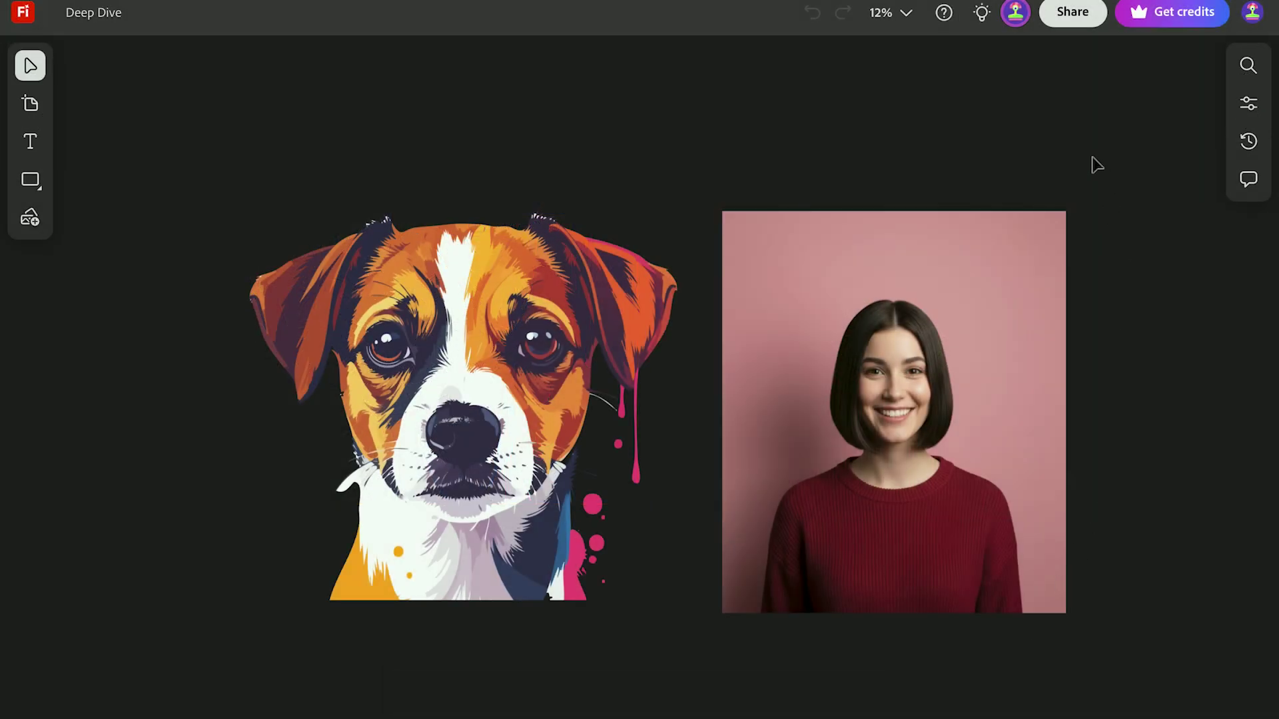
- Open Share to add people, then open a copy of the picnic balloon image in Photoshop
{"action": "left_click", "coordinate": [1064, 14]}
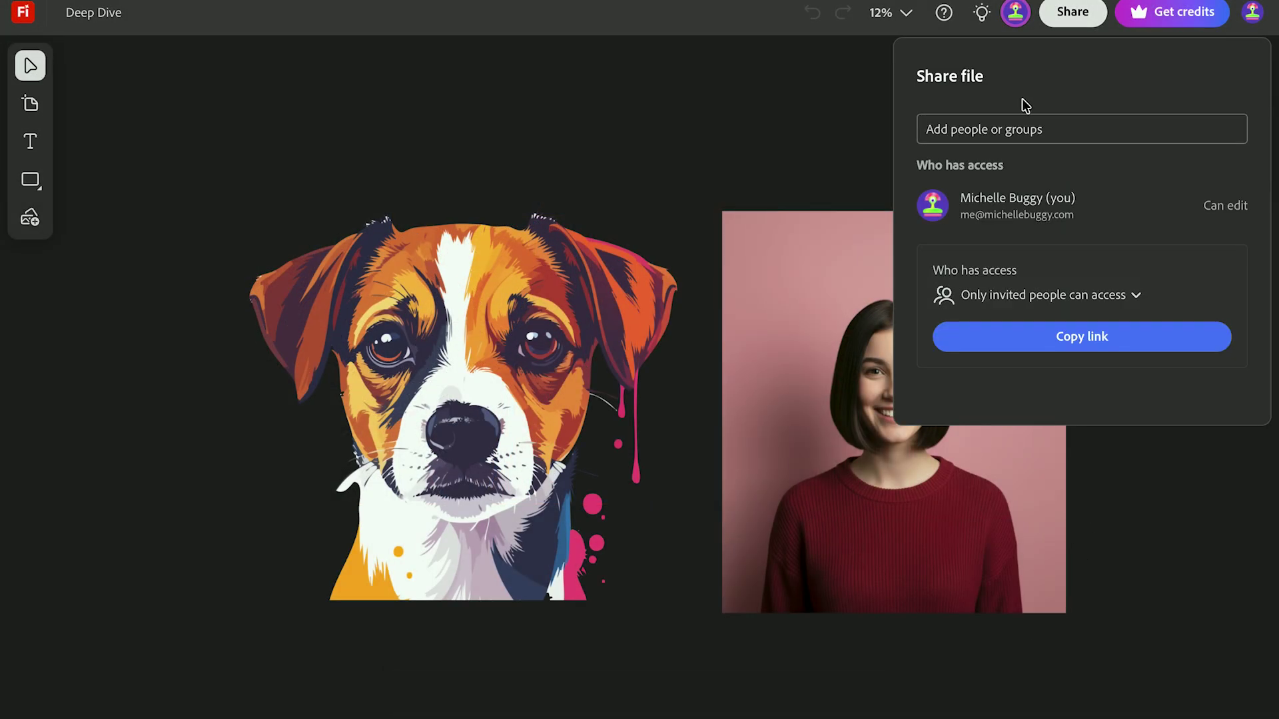
{"action": "left_click", "coordinate": [984, 131]}
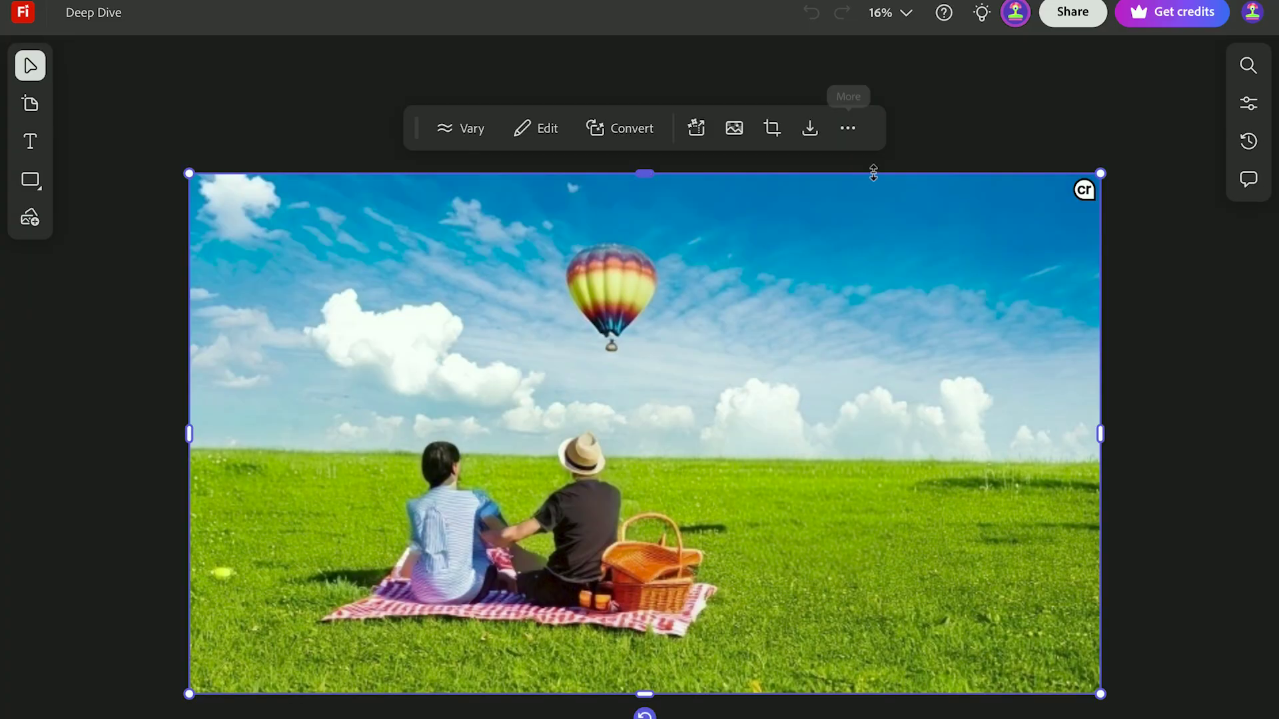
{"action": "left_click", "coordinate": [848, 127]}
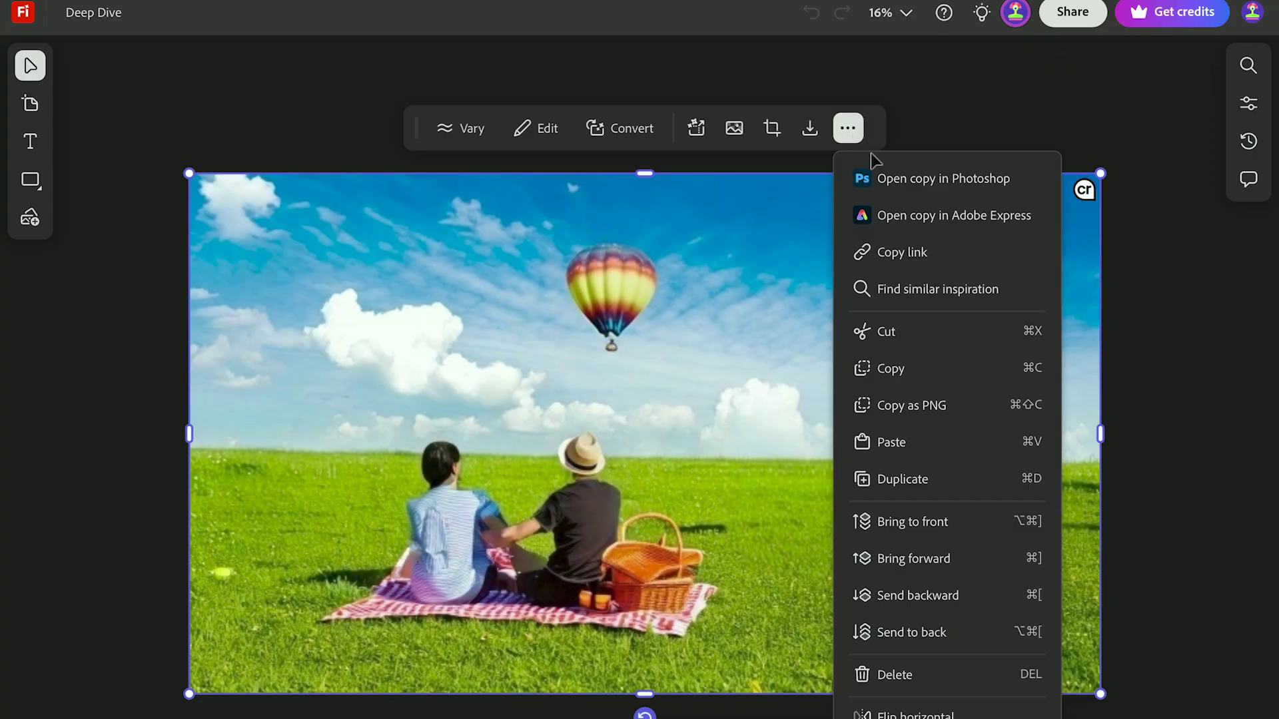
{"action": "left_click", "coordinate": [877, 175]}
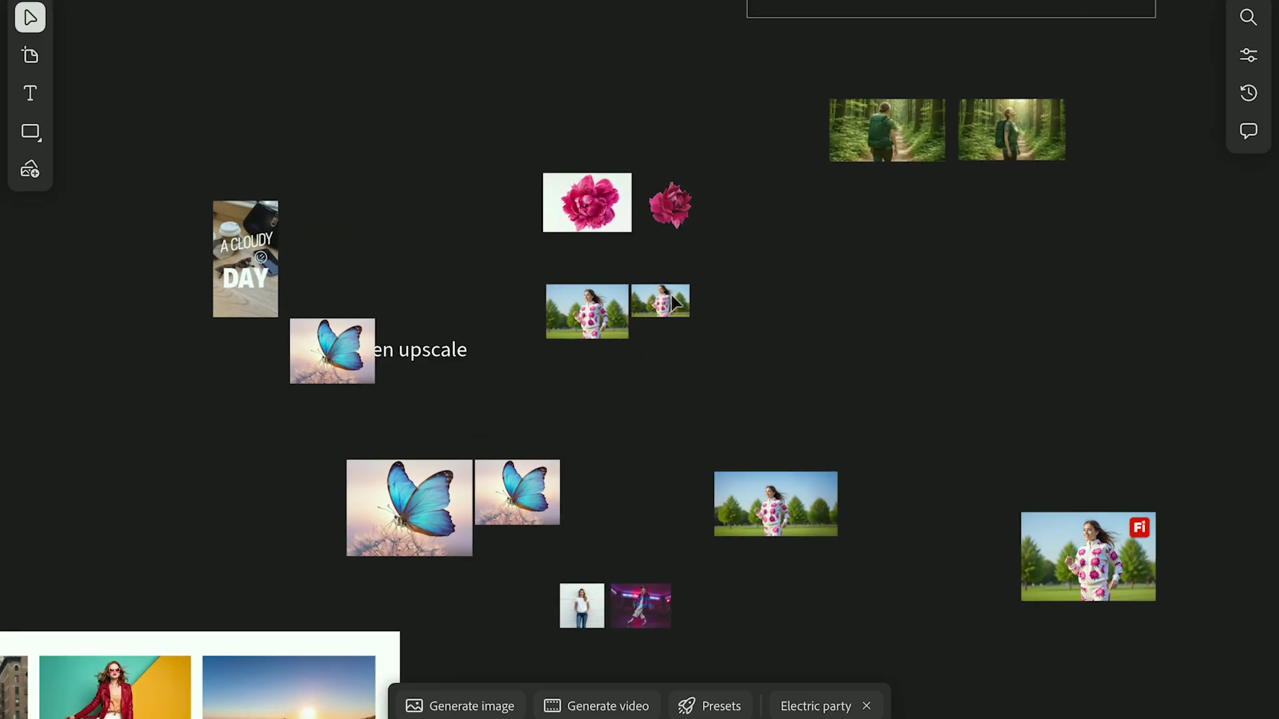
- Play the floral-tracksuit jogging video briefly, then pause it
{"action": "scroll", "coordinate": [671, 295], "scroll_direction": "up", "scroll_amount": 10}
{"action": "scroll", "coordinate": [671, 296], "scroll_direction": "up", "scroll_amount": 2}
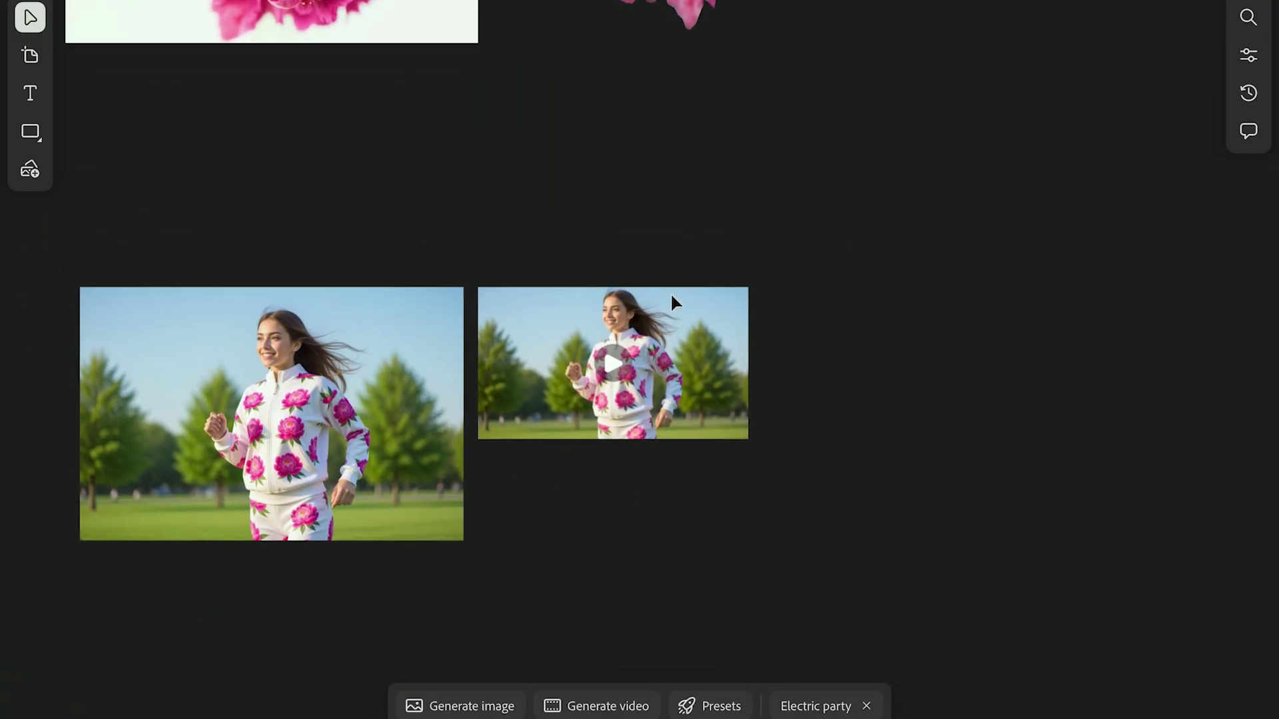
{"action": "left_click", "coordinate": [612, 373]}
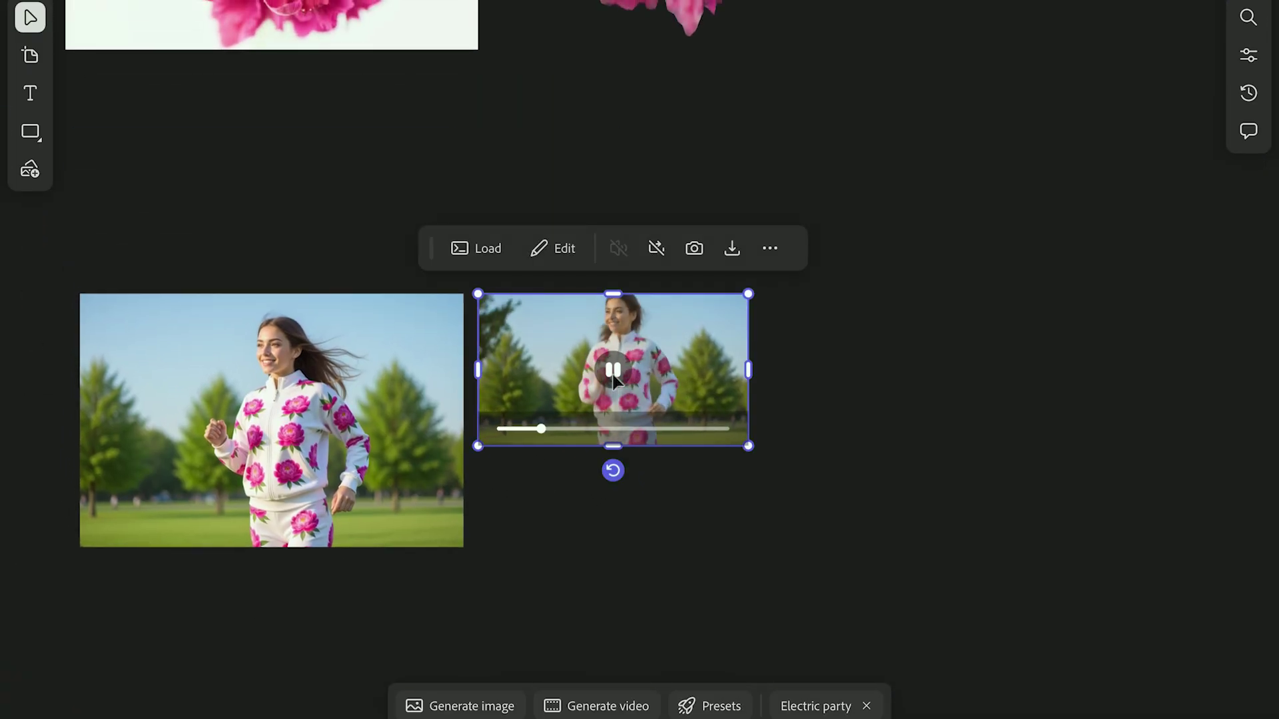
{"action": "left_click", "coordinate": [613, 379]}
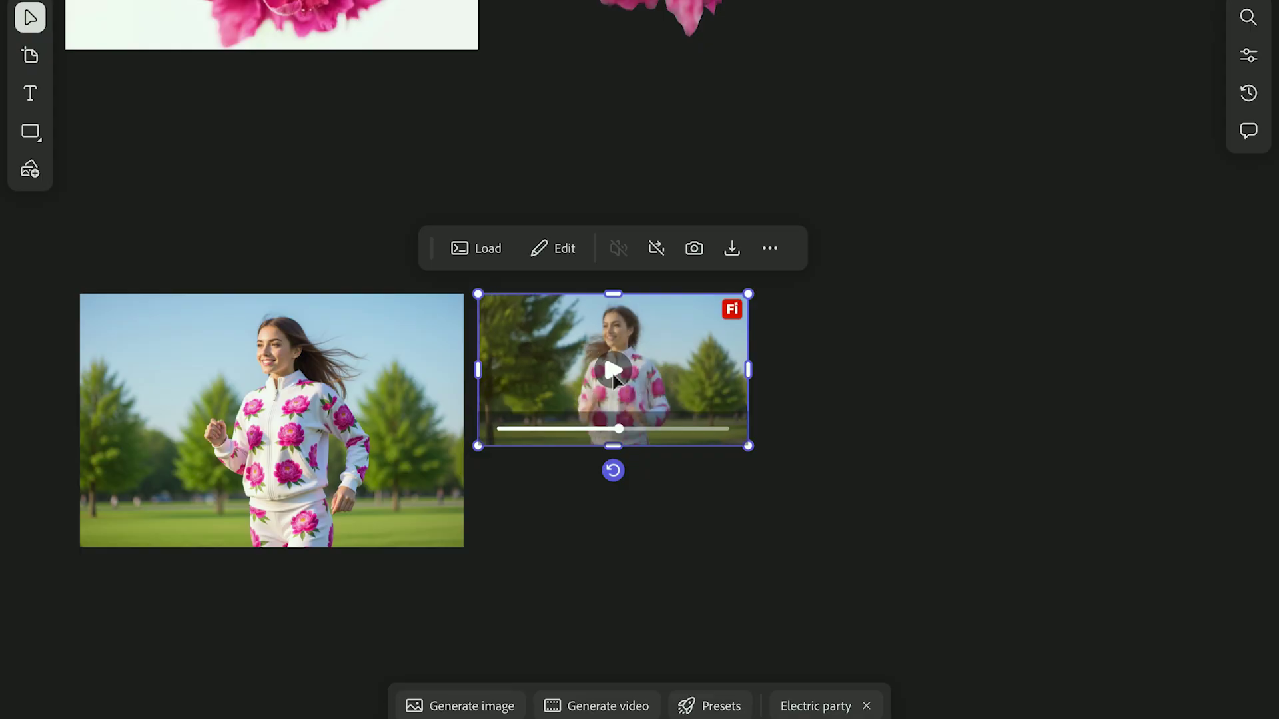
- Rotate the cut-out peony until it stands upright, then deselect it
{"action": "scroll", "coordinate": [613, 380], "scroll_direction": "up", "scroll_amount": 9}
{"action": "left_click", "coordinate": [625, 92]}
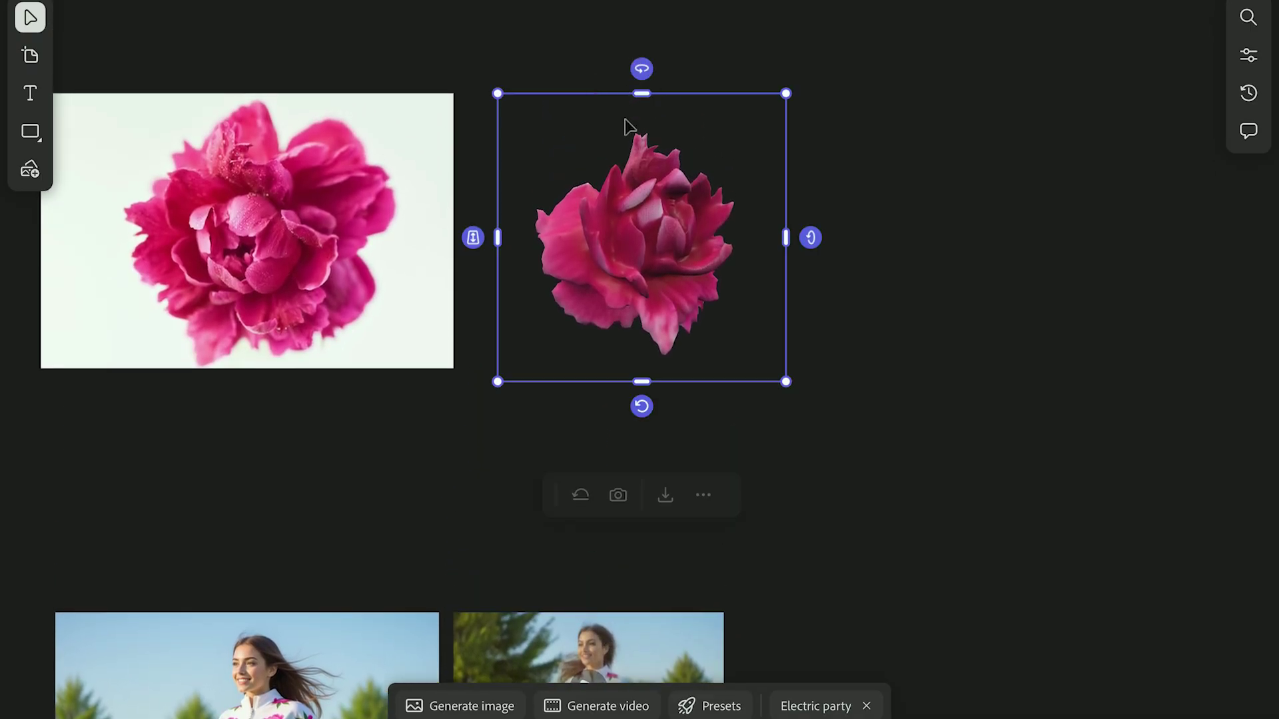
{"action": "left_click_drag", "start_coordinate": [644, 69], "coordinate": [686, 54]}
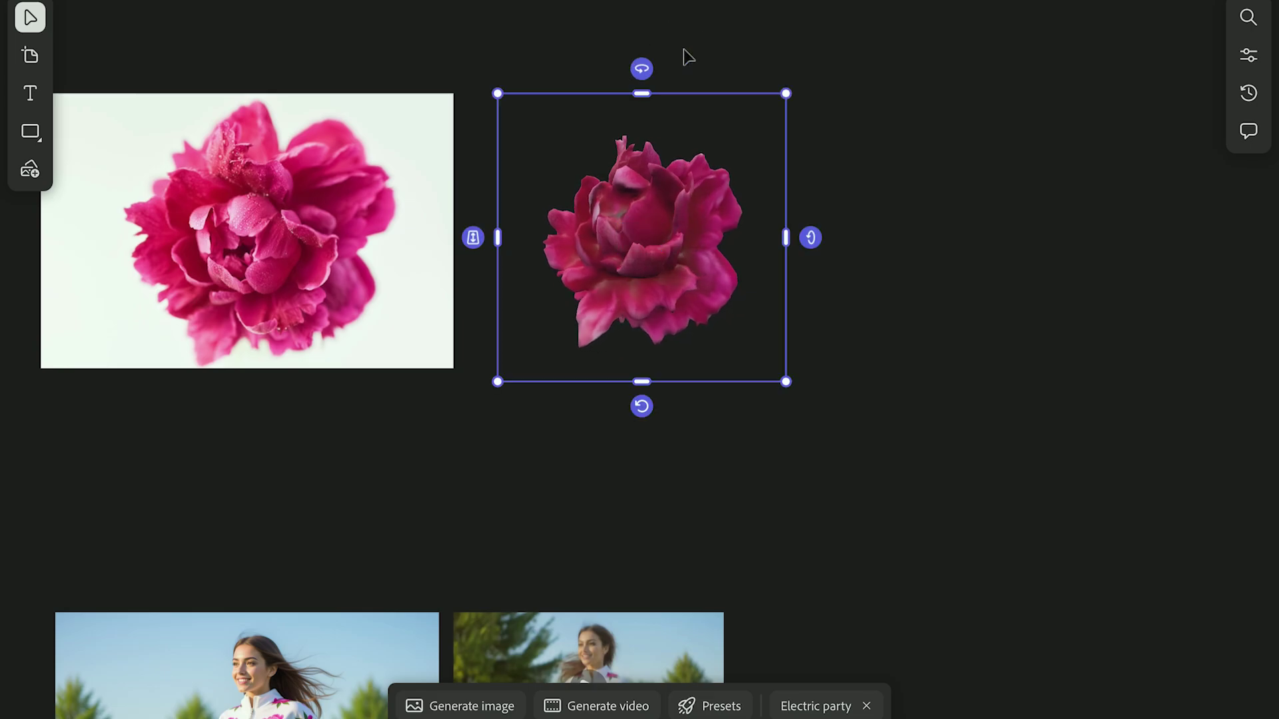
{"action": "left_click", "coordinate": [508, 487]}
{"action": "scroll", "coordinate": [507, 487], "scroll_direction": "down", "scroll_amount": 5}
{"action": "scroll", "coordinate": [508, 487], "scroll_direction": "left", "scroll_amount": 2}
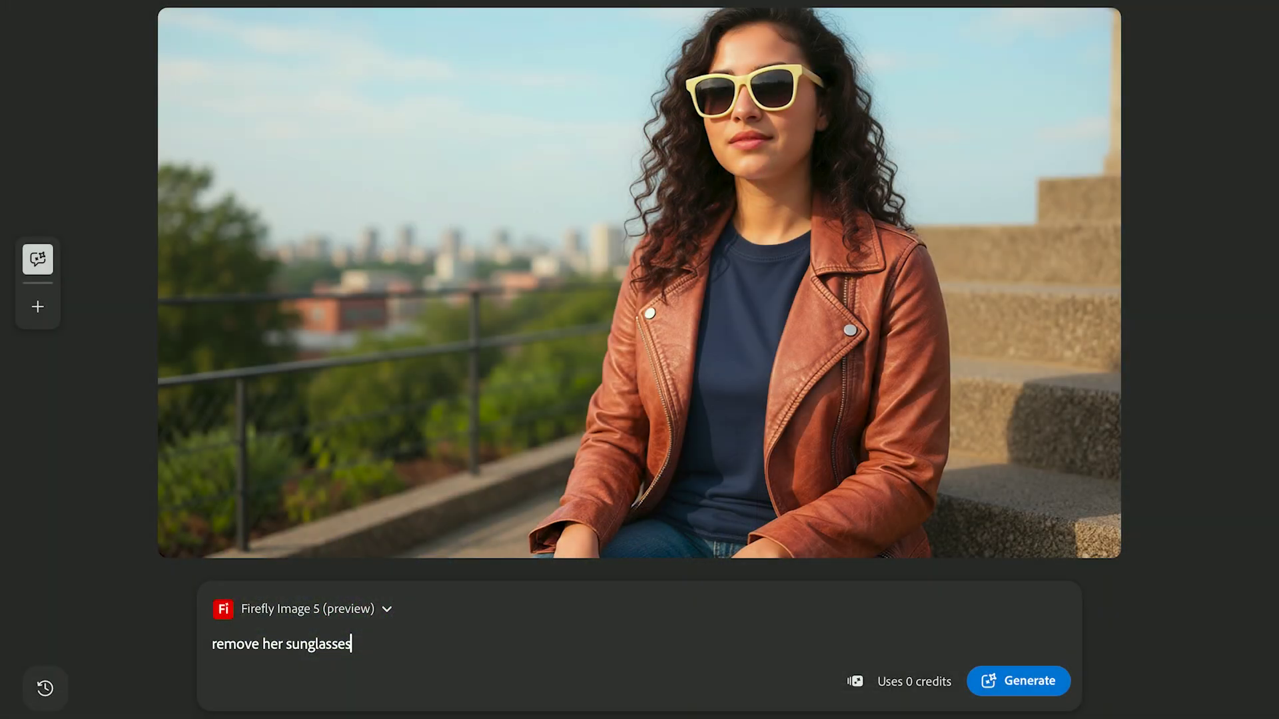
- Apply the 'remove her sunglasses' edit and open the Firefly Image 5 (preview) model list
{"action": "key", "text": "Return"}
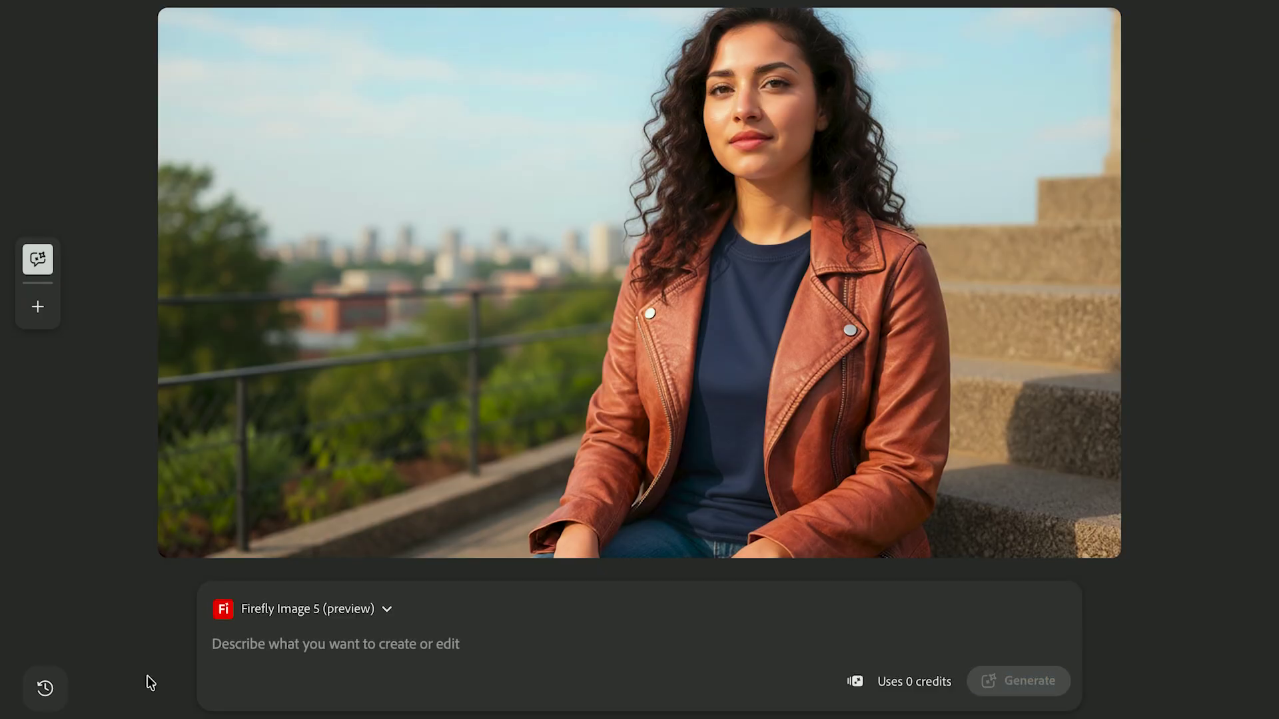
{"action": "left_click", "coordinate": [373, 610]}
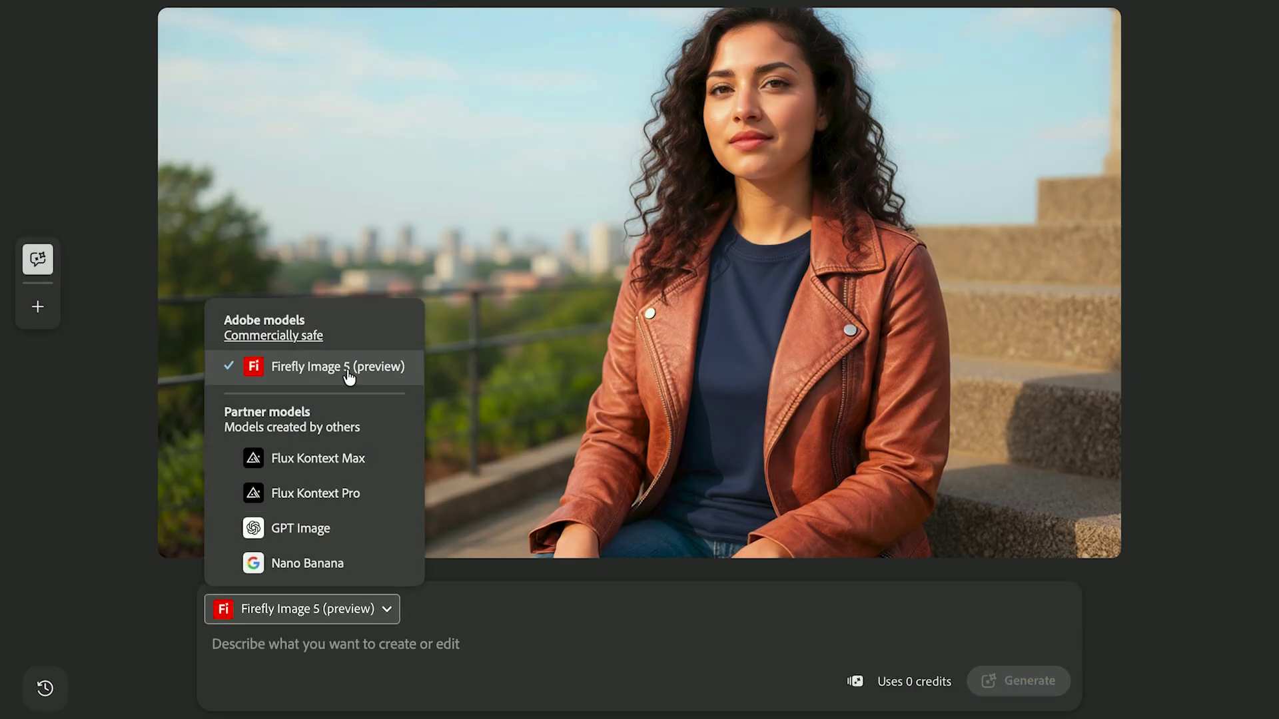